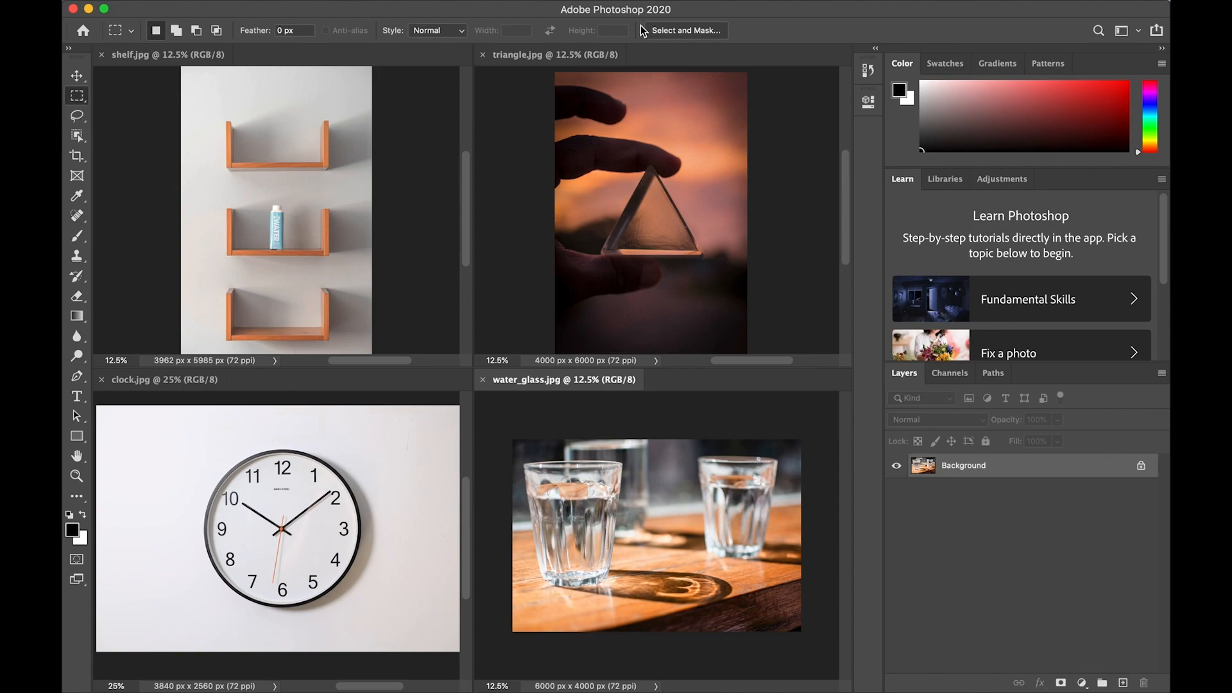
- Consolidate all open images into tabs and bring shelf.jpg to the front at 25% zoom
mouse_move(587, 3)
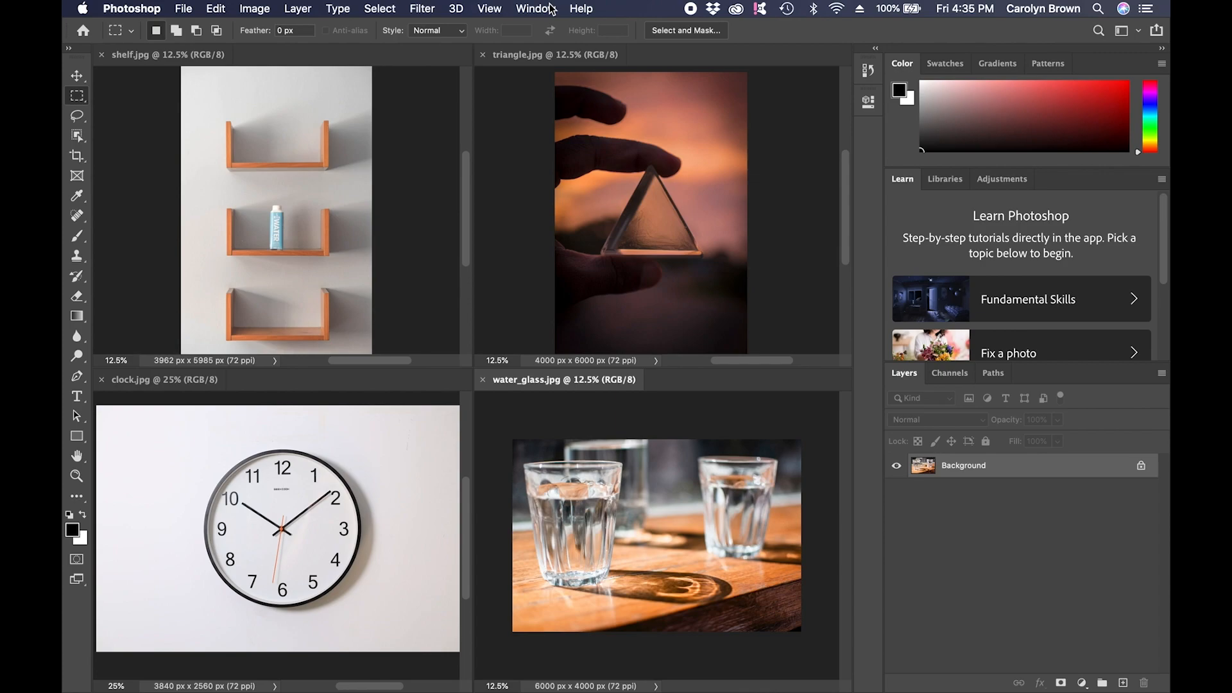
click(310, 53)
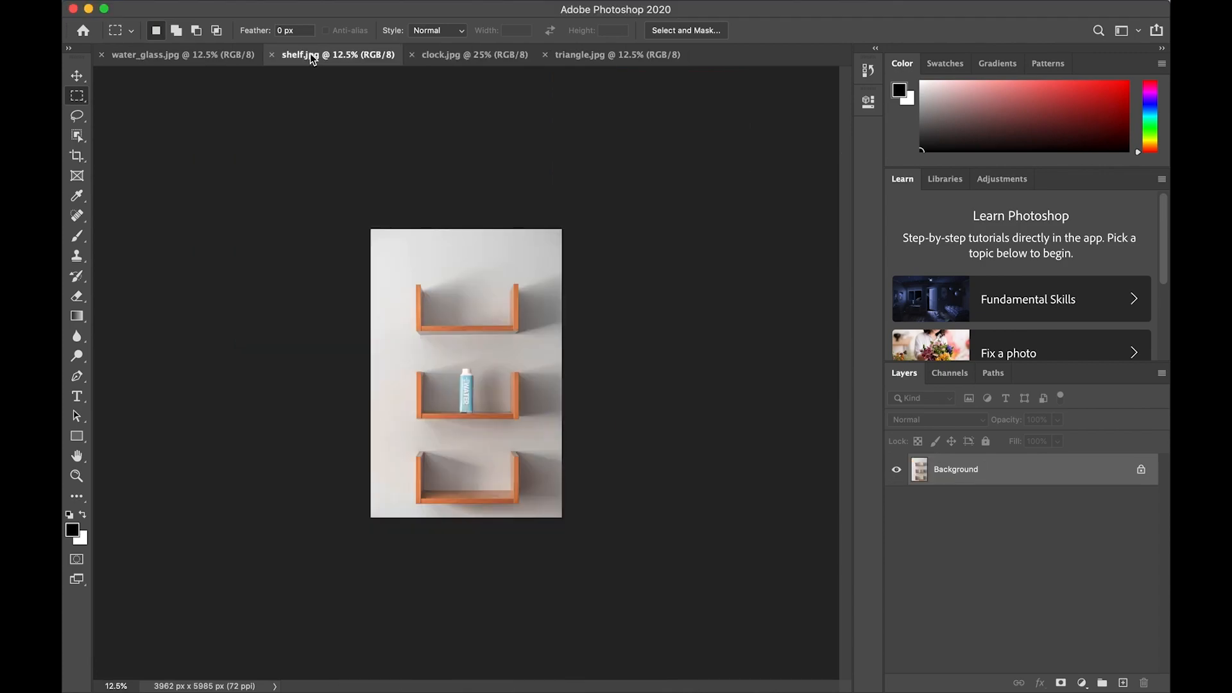
key(super+plus)
key(super+plus)
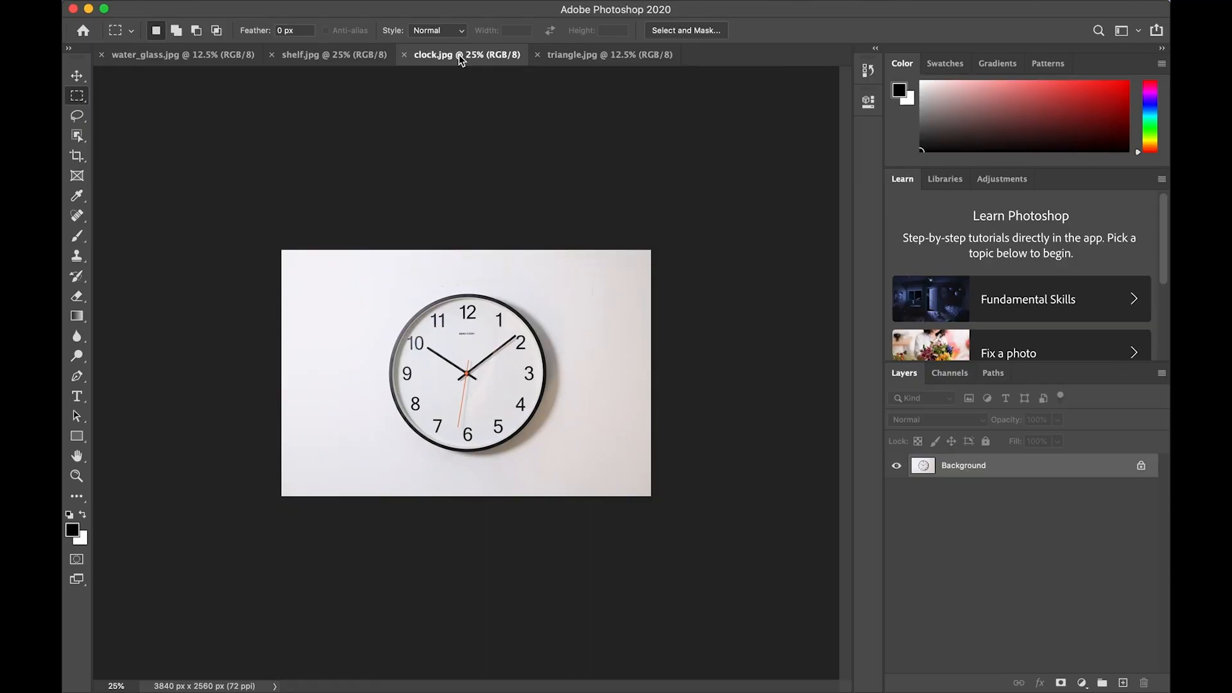
- Select the wall clock in clock.jpg with a circular Elliptical Marquee about 1625 px in diameter, drawn from its centre and aligned to the rim
key(super+plus)
key(super+plus)
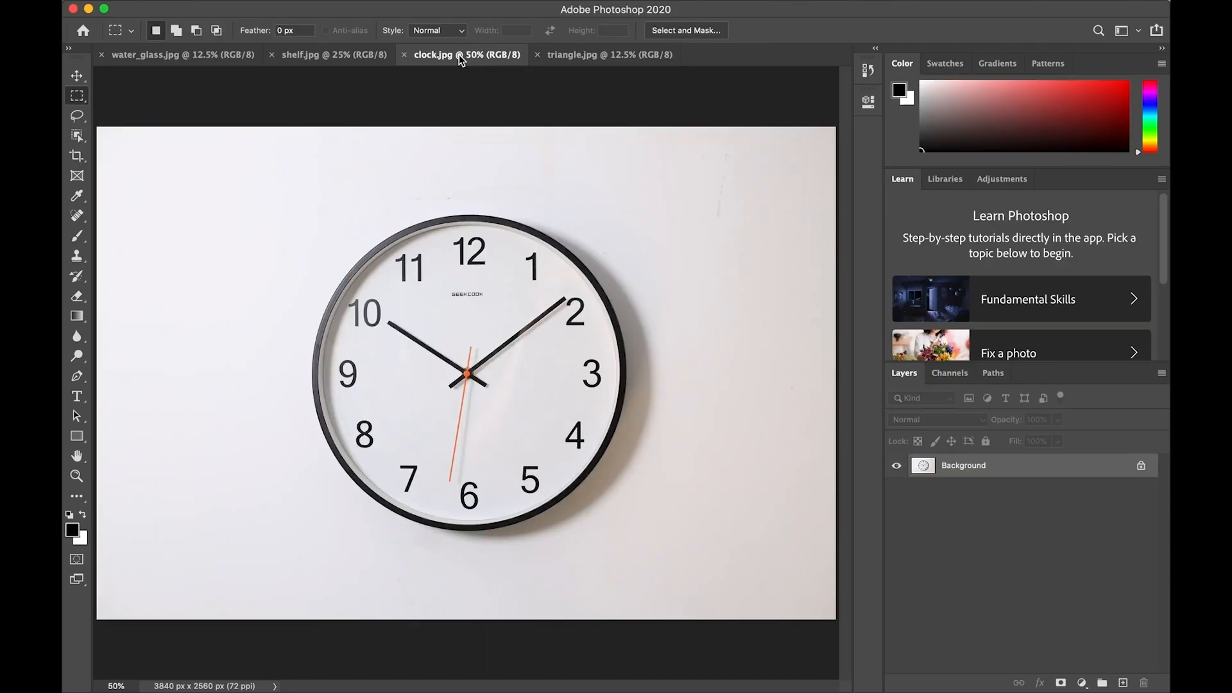
key(super+plus)
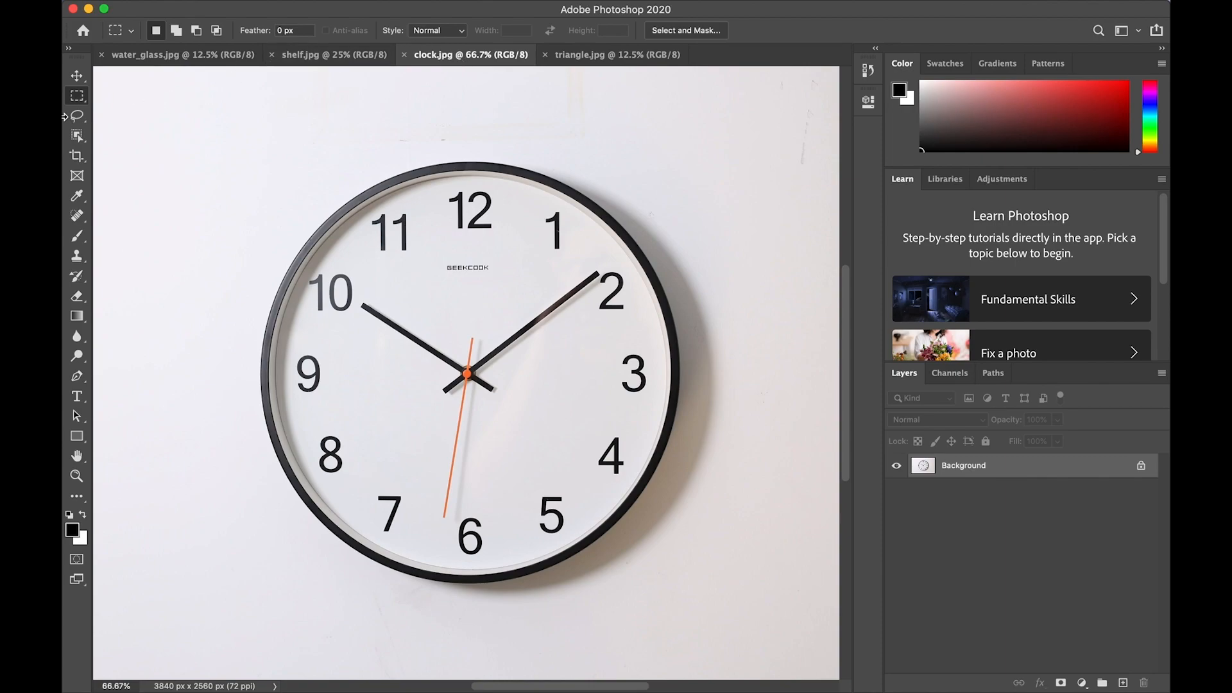
click(78, 98)
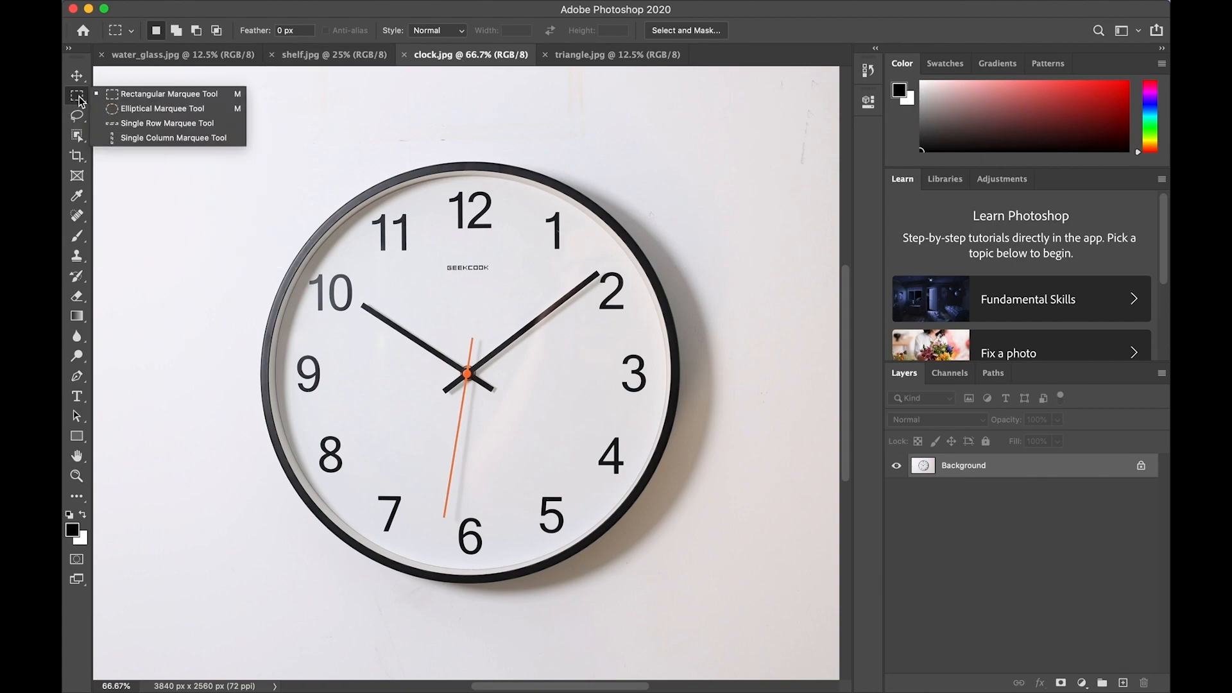
click(137, 108)
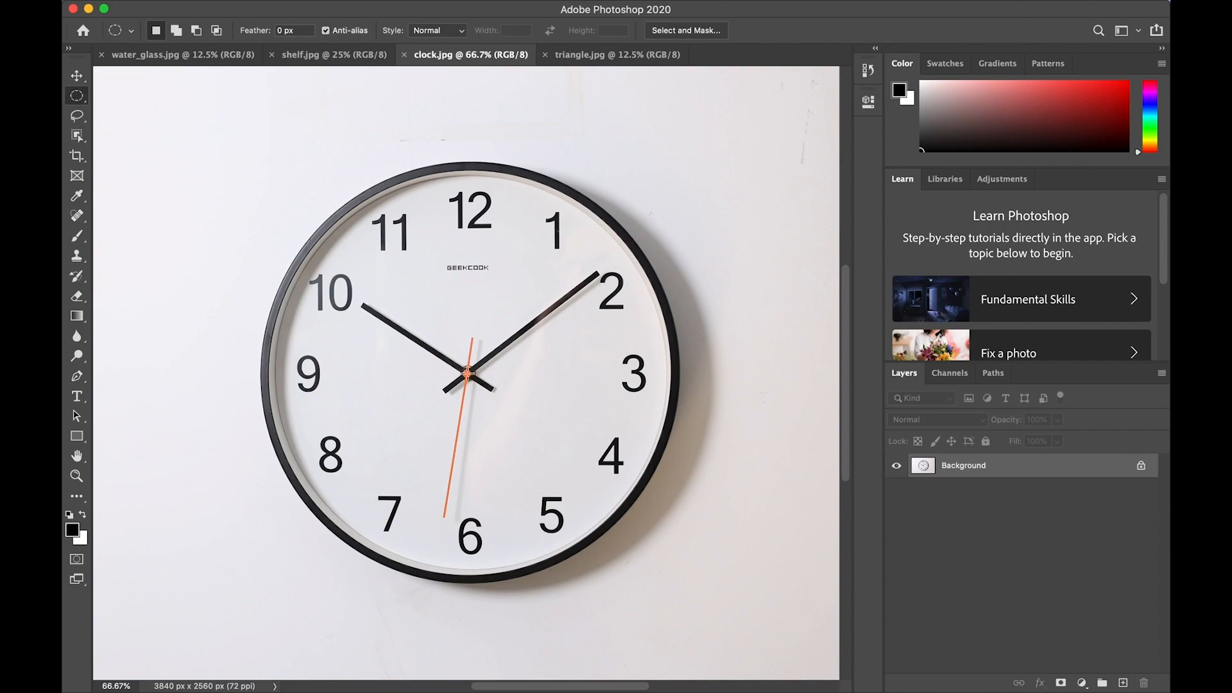
drag(467, 373, 756, 582)
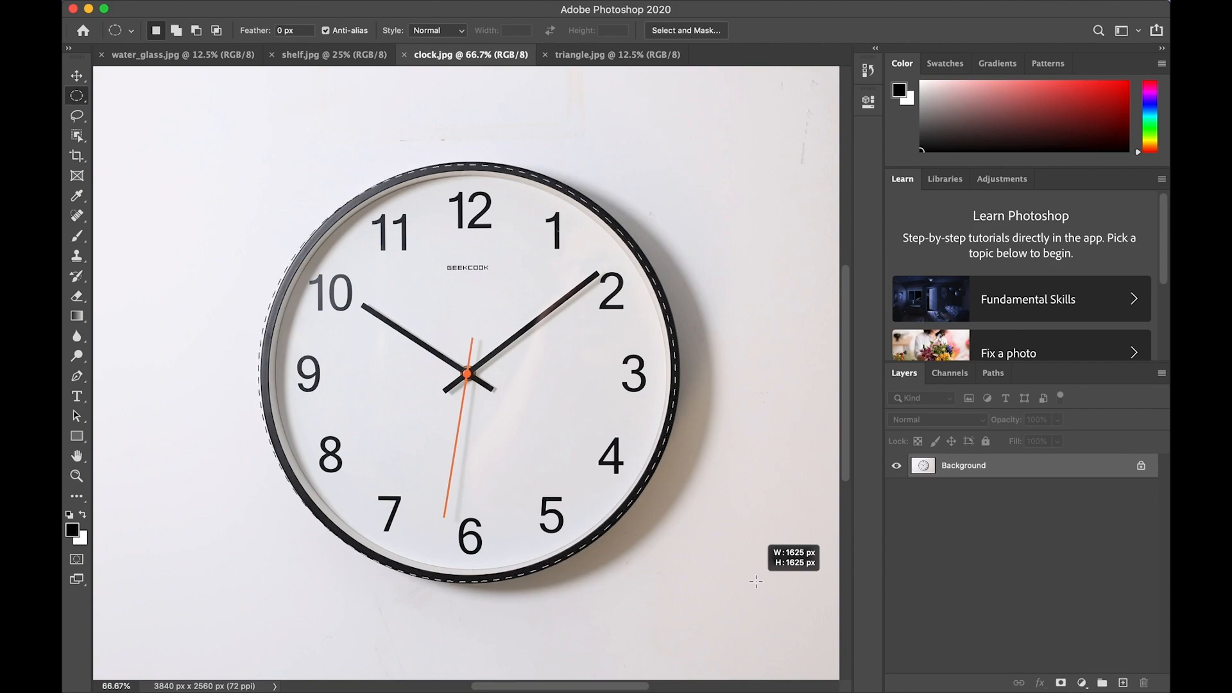
drag(756, 582, 756, 583)
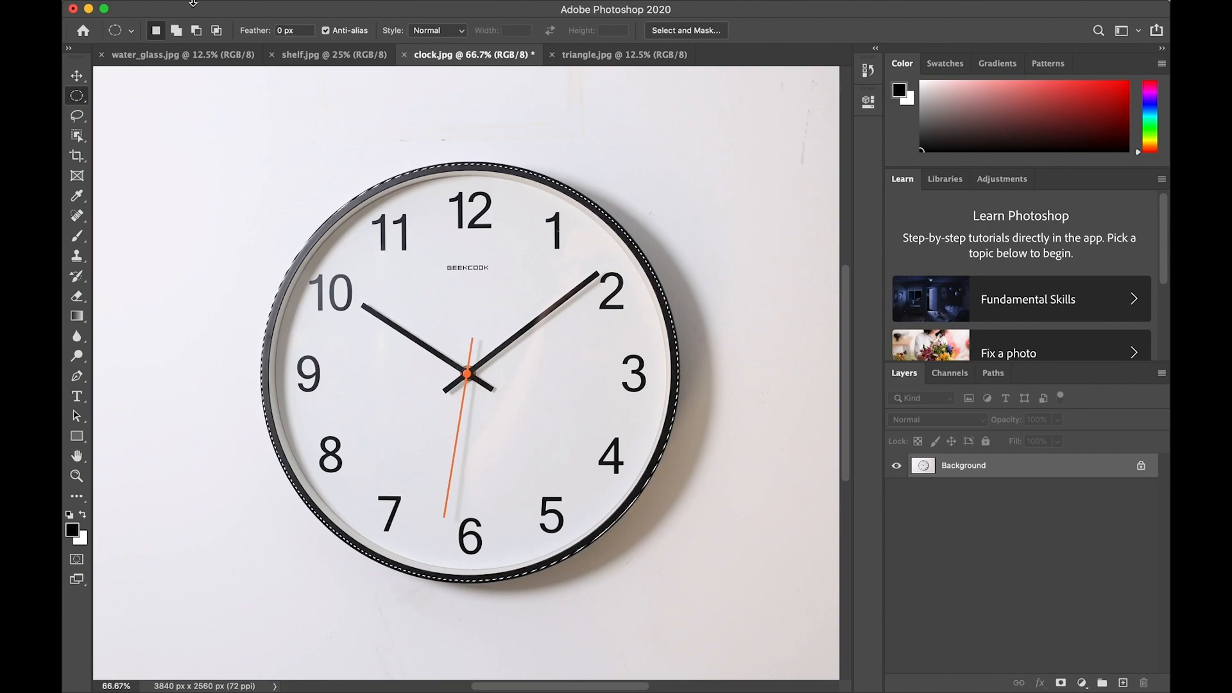
- Copy the selected clock and paste it into shelf.jpg
click(216, 8)
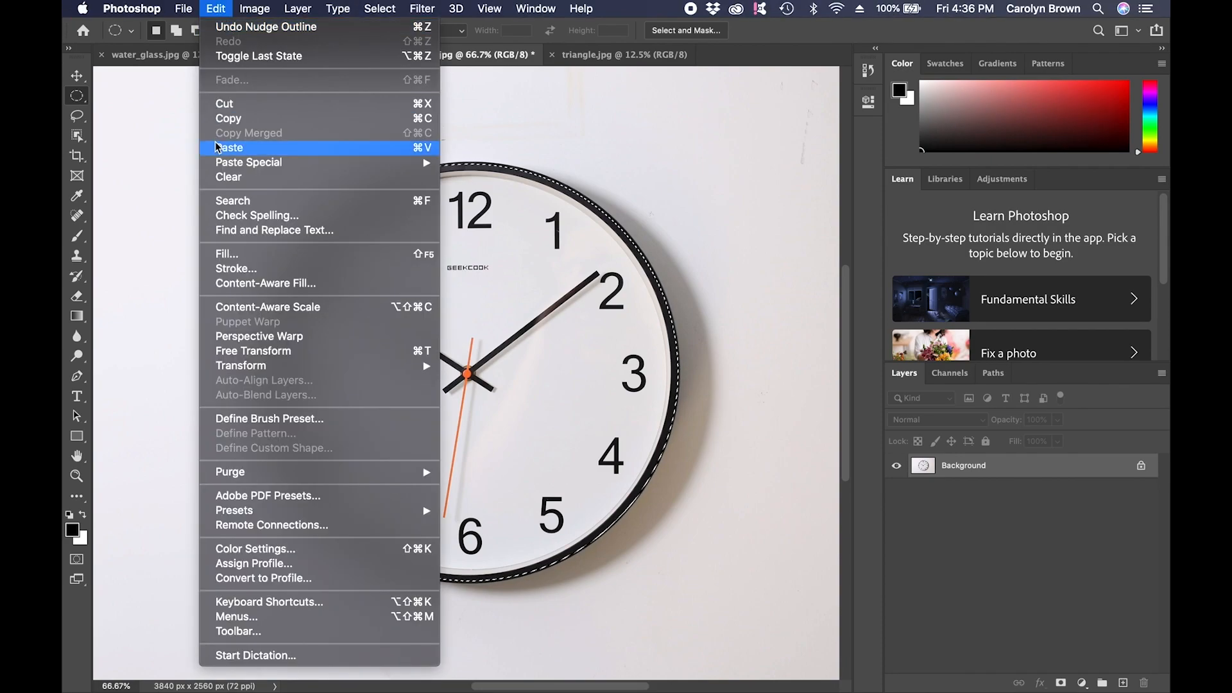
click(218, 117)
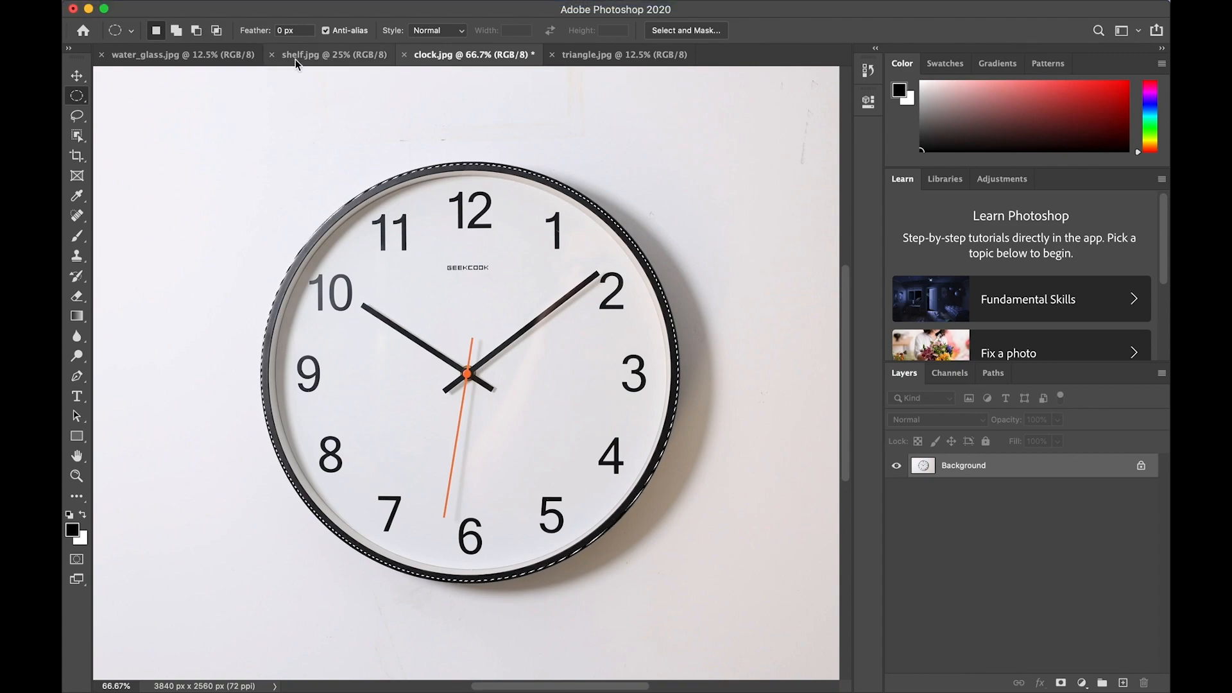
click(307, 55)
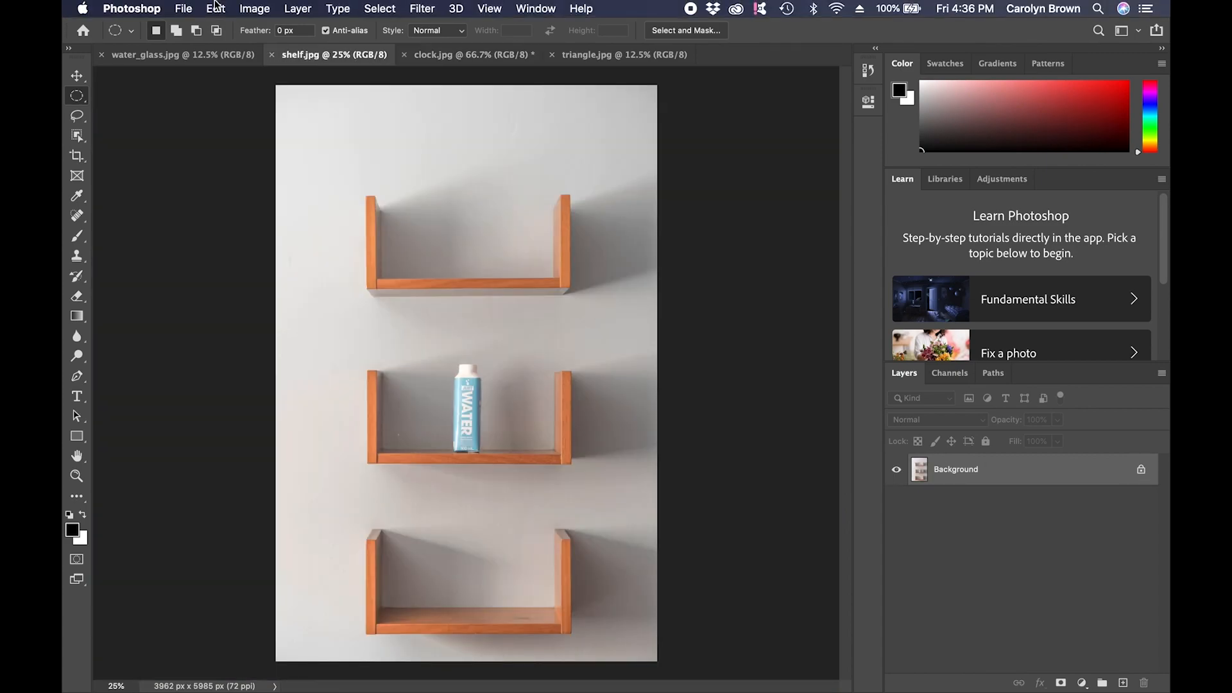
click(216, 4)
click(232, 149)
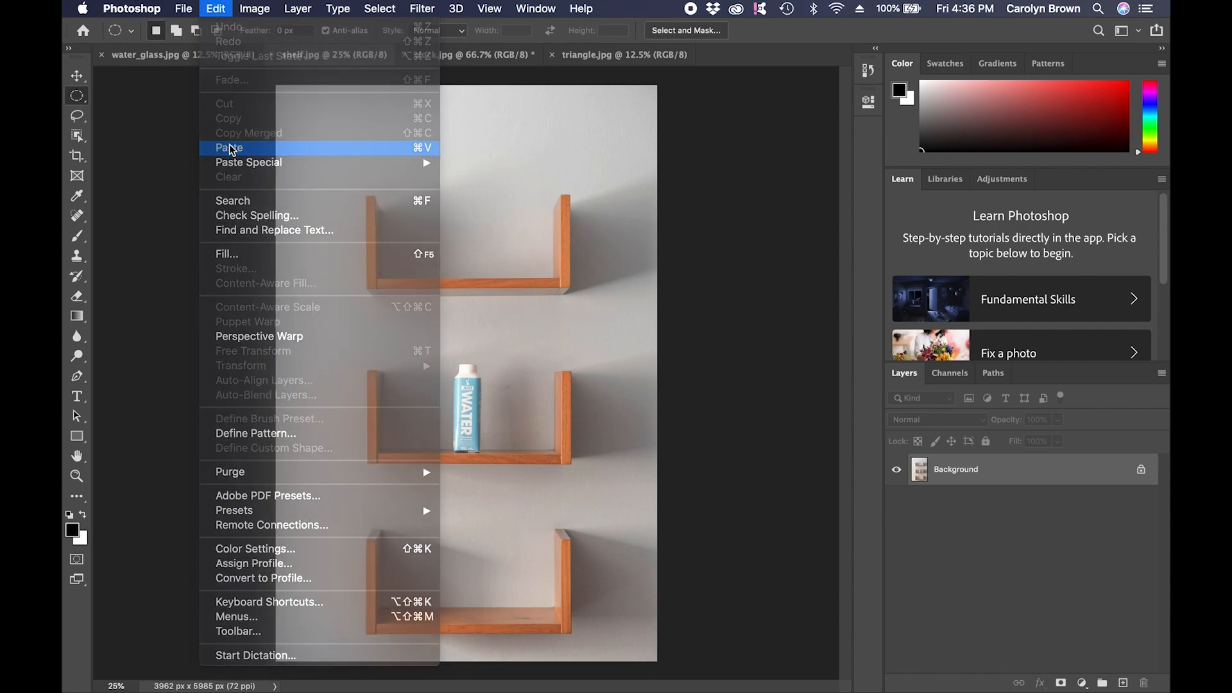
- Move the pasted clock up to the top shelf, scale it to about 81% with transform controls, and centre it between the shelf's sides
click(77, 75)
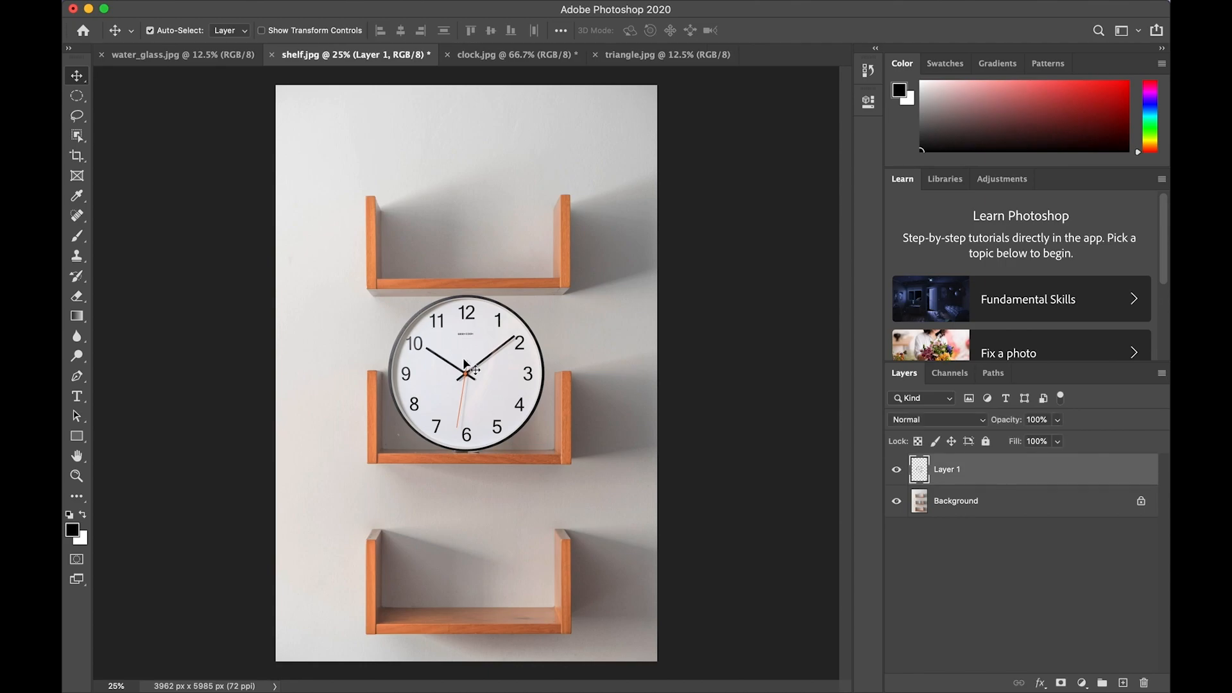
drag(465, 362, 460, 187)
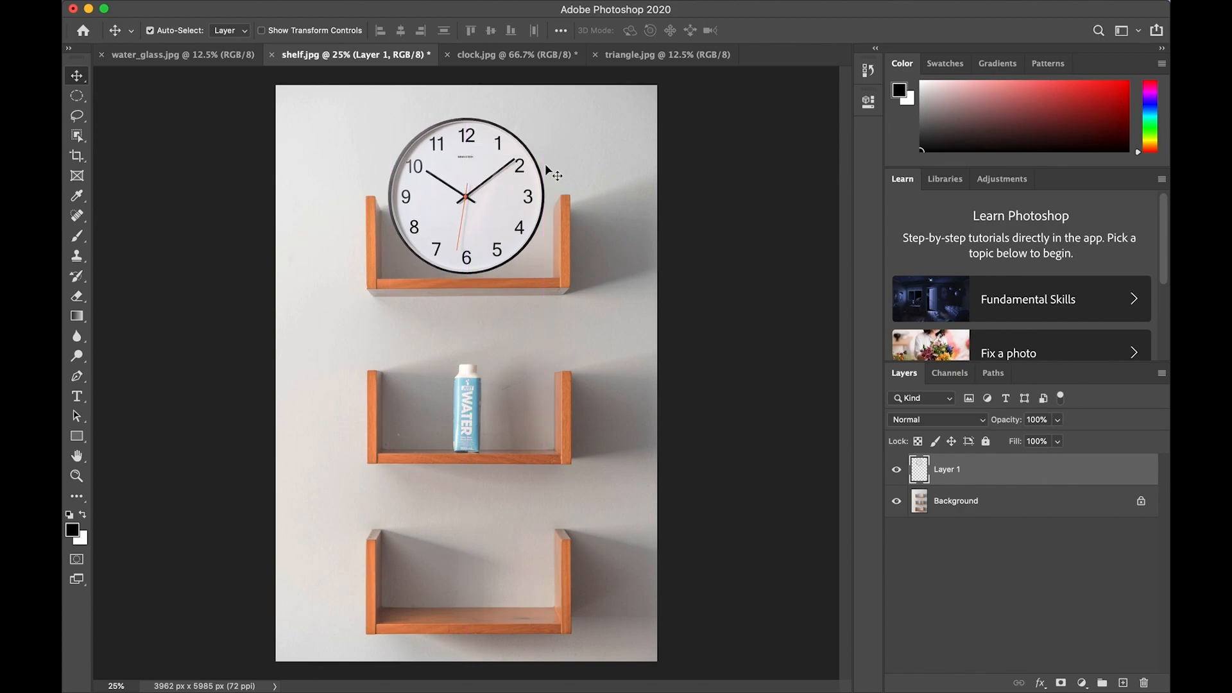
click(262, 31)
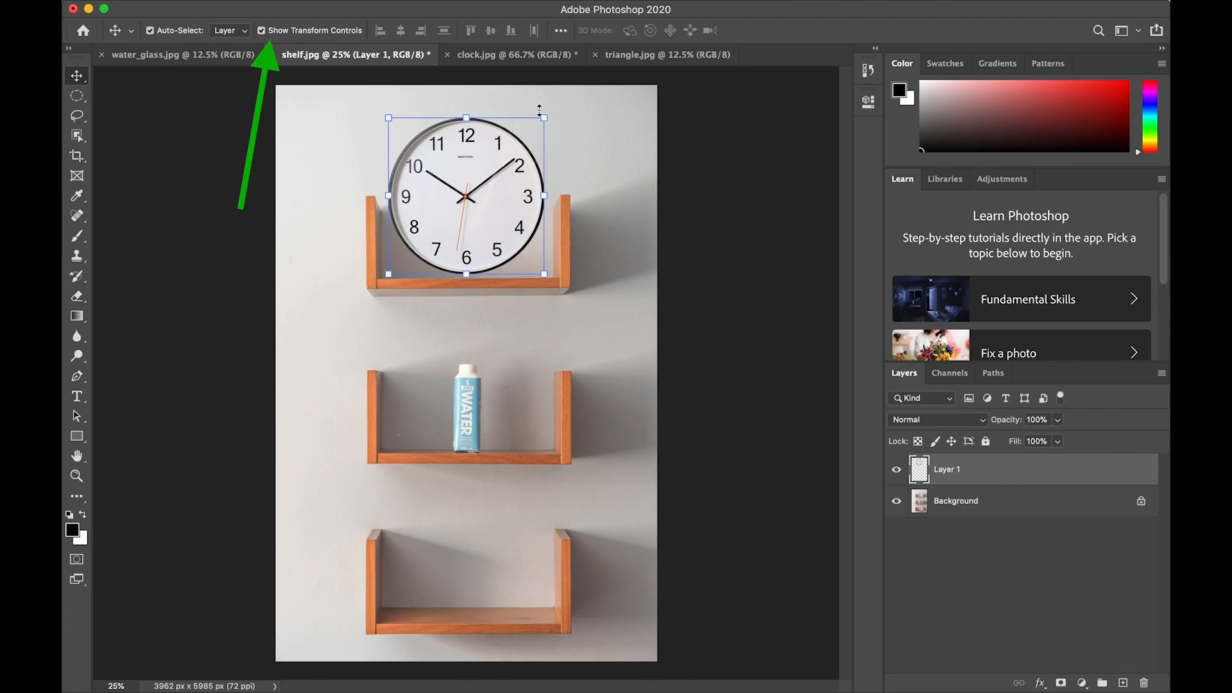
drag(544, 116, 516, 146)
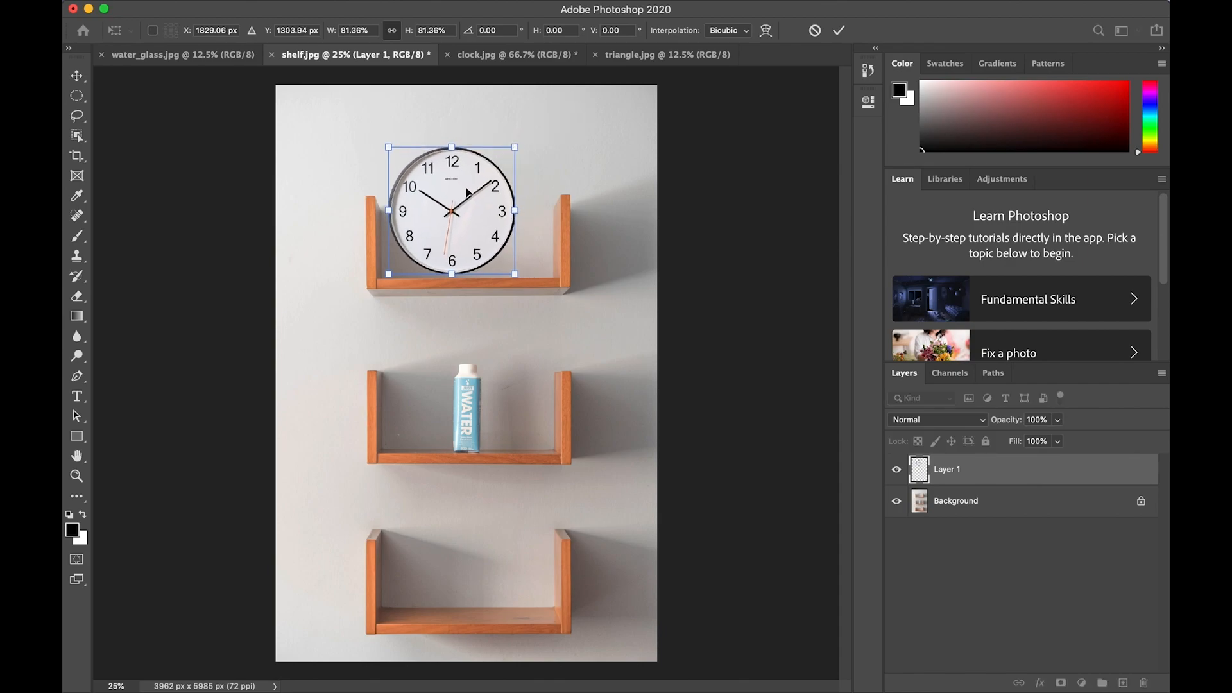
drag(466, 193, 480, 200)
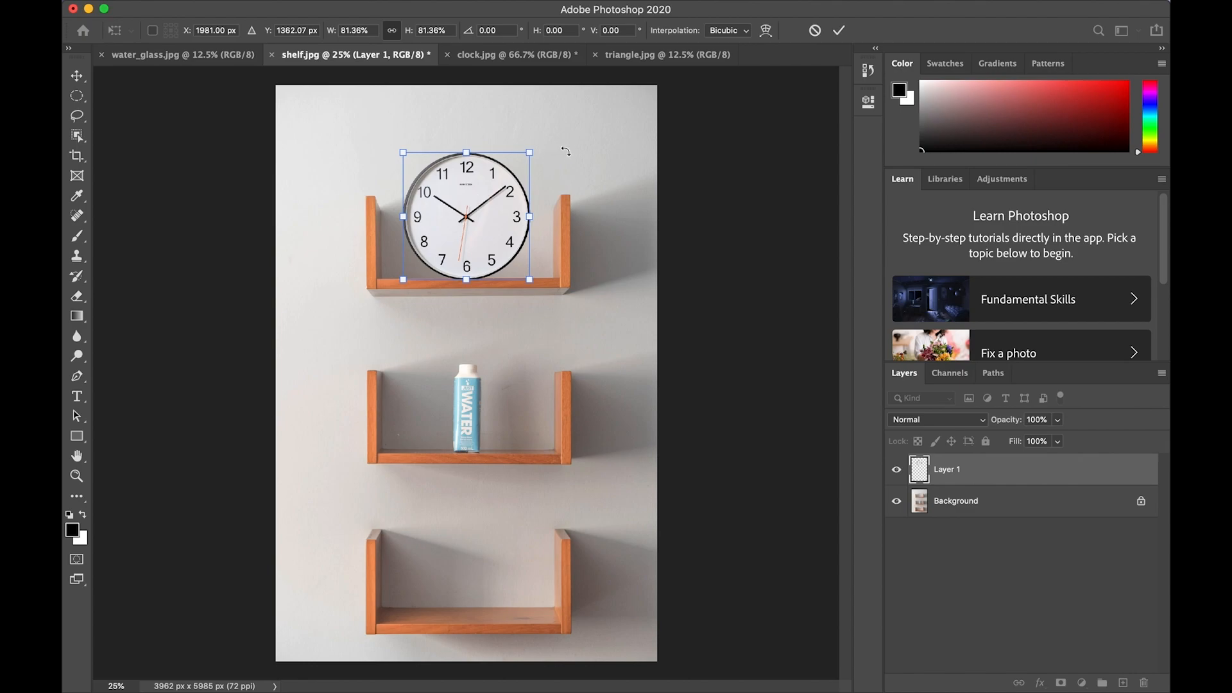
key(Return)
- Nudge the clock slightly upward until its lower rim rests on the top shelf's board, and deselect its layer
key(super+plus)
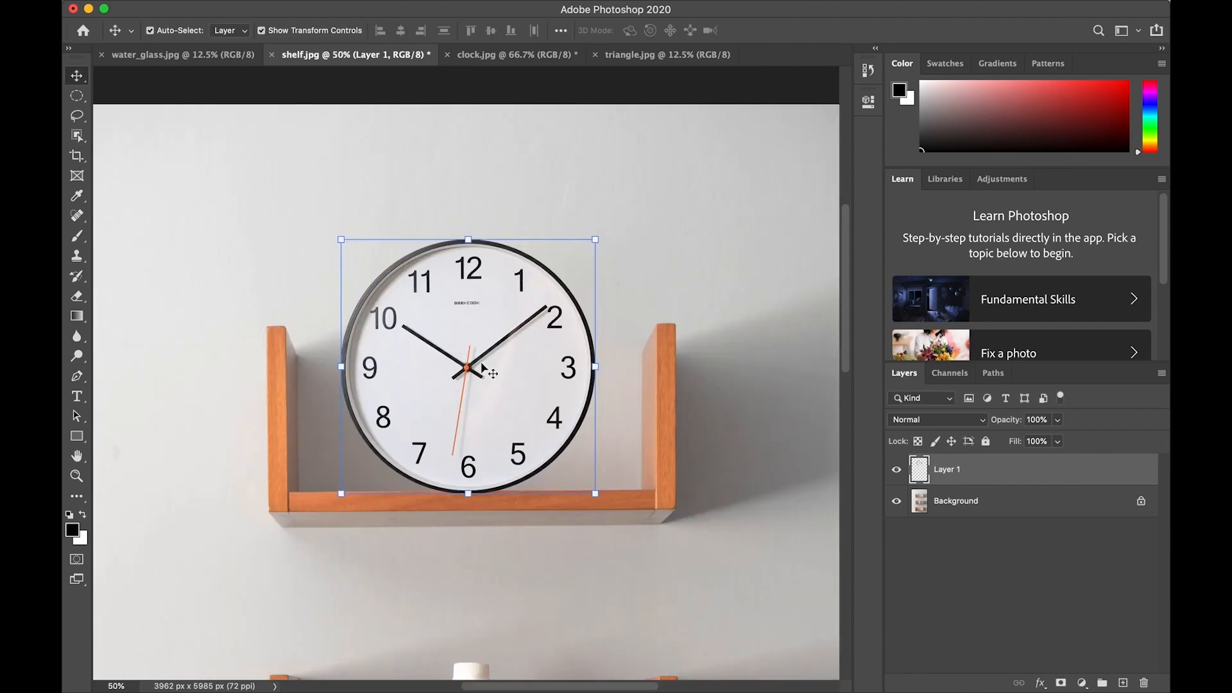
key(Up)
key(Up)
key(Up)
key(Up)
key(Up)
key(Up)
key(Up)
key(Up)
key(Up)
key(Up)
key(Up)
key(Up)
key(Up)
key(Up)
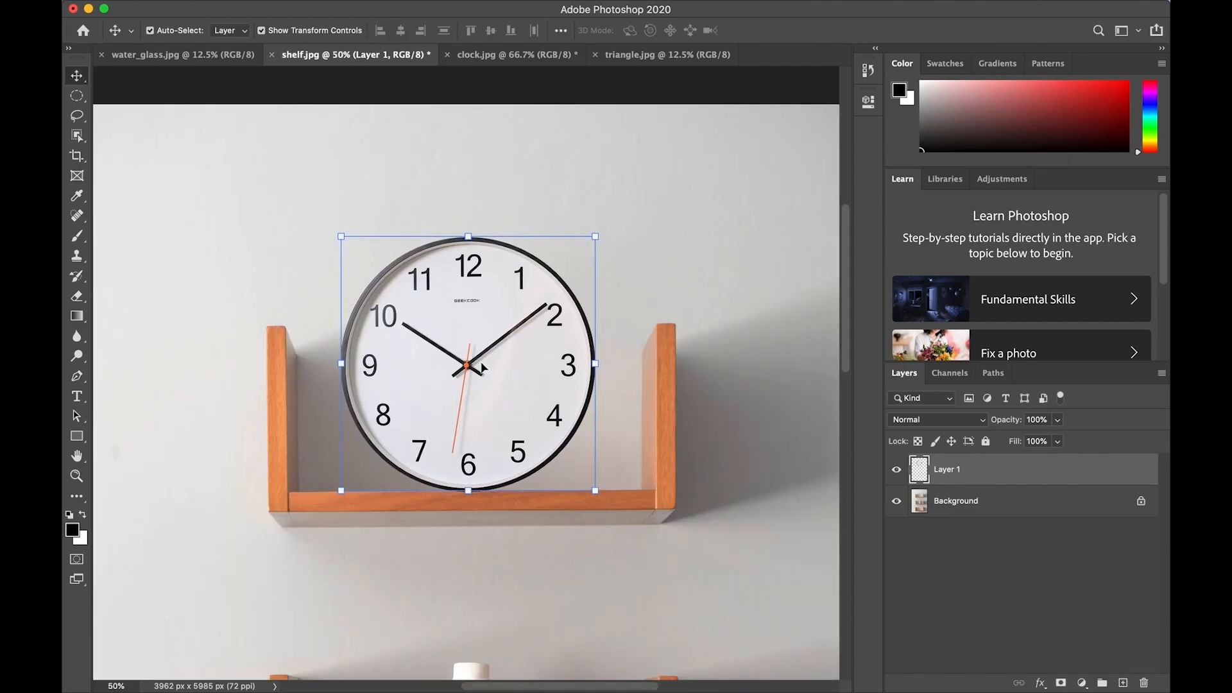
click(671, 280)
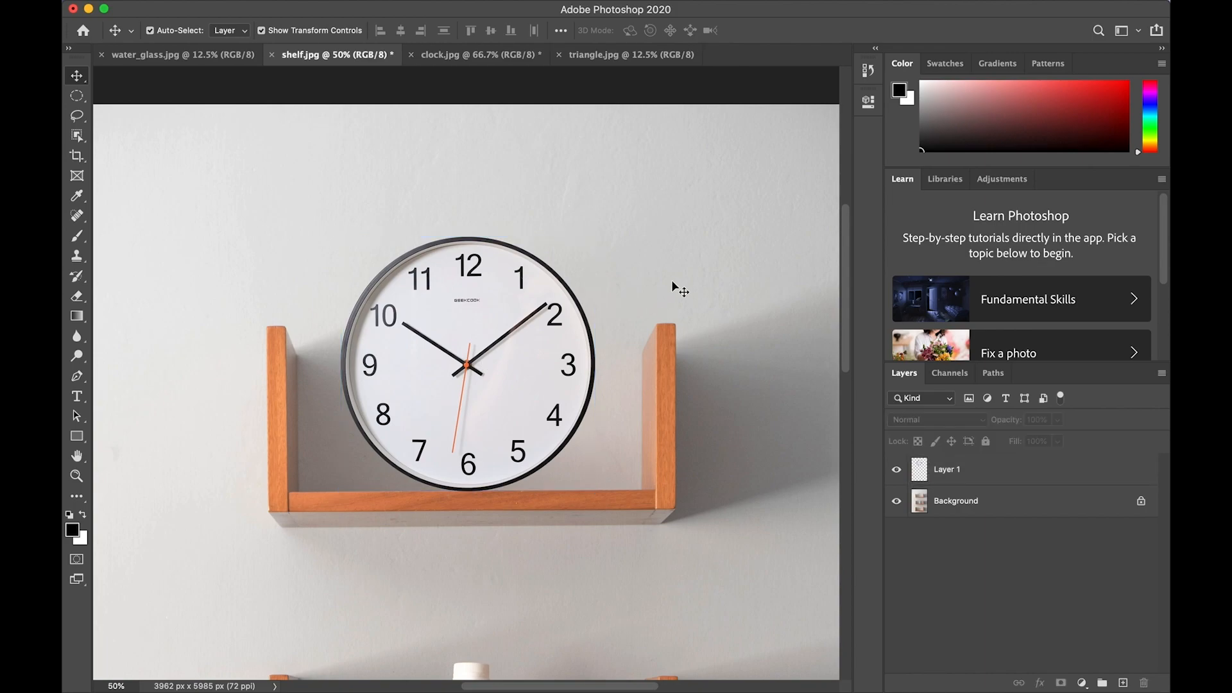
- Select the glass triangle in triangle.jpg with the Polygonal Lasso, placing points at its three corners and closing the outline
scroll(672, 280, down, 5)
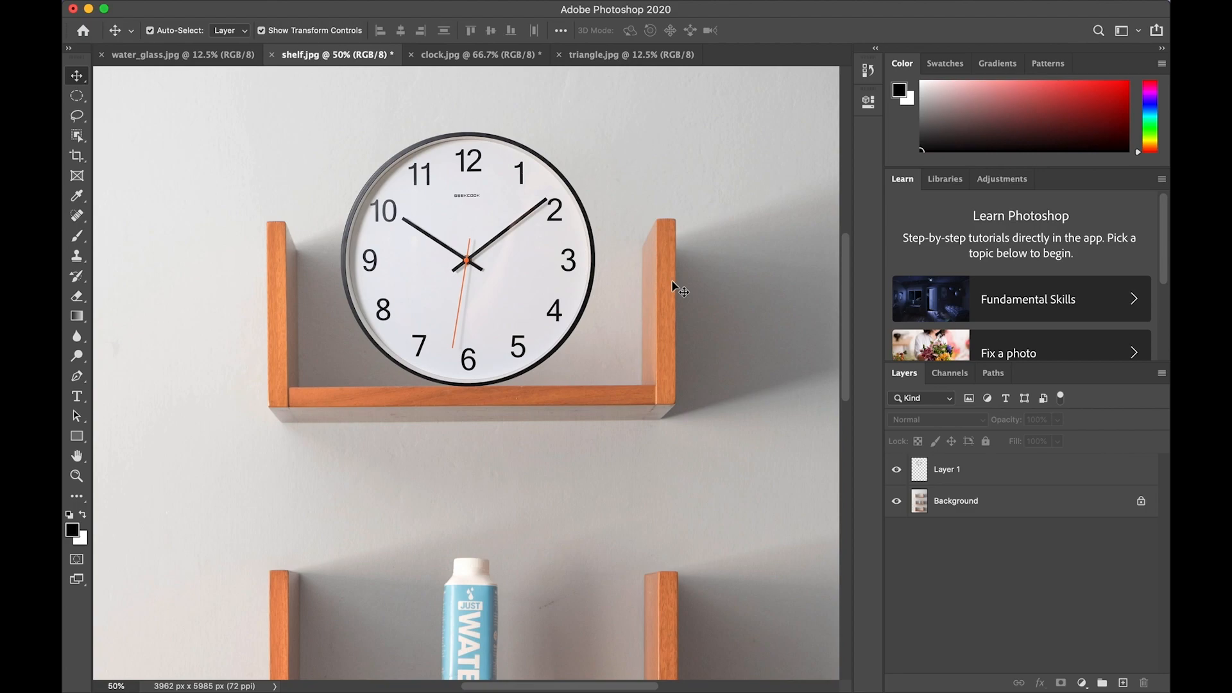
scroll(672, 281, down, 20)
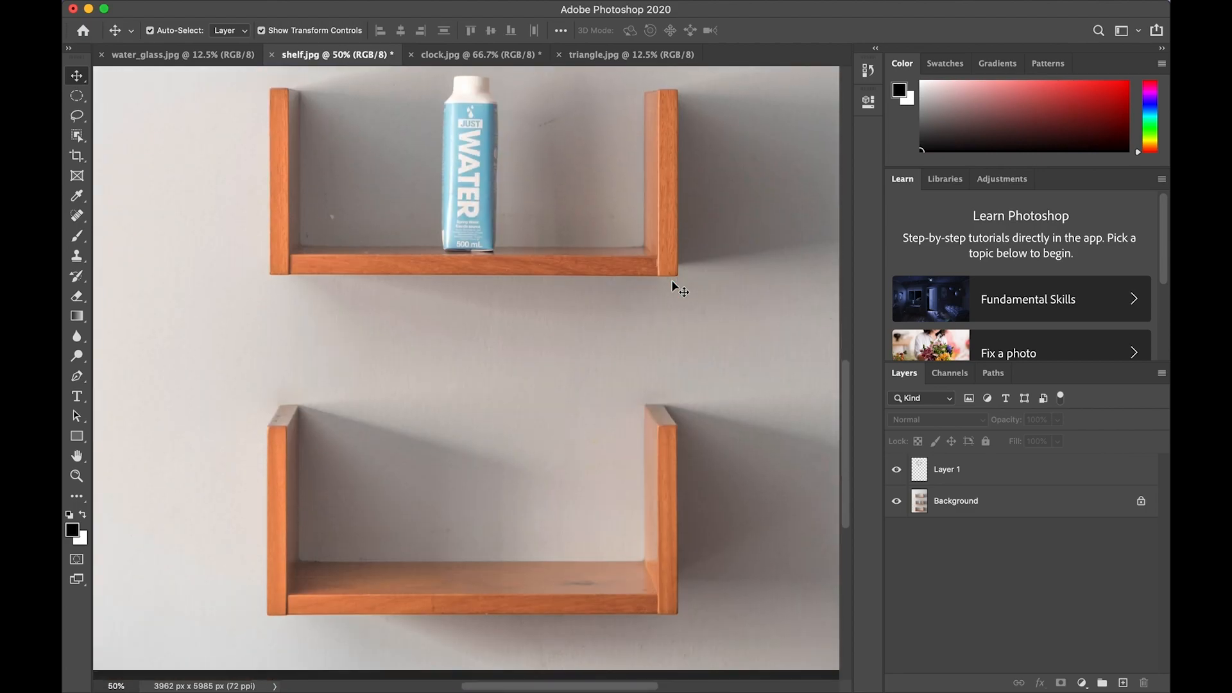
scroll(671, 280, up, 2)
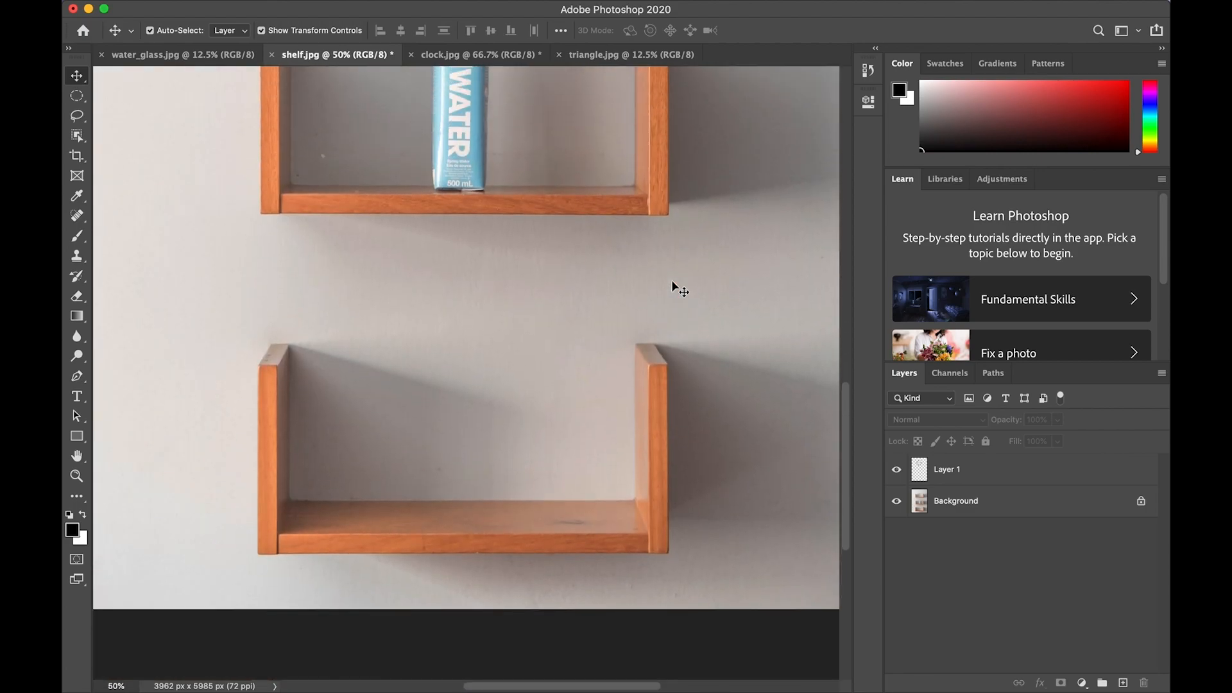
click(592, 55)
key(super+plus)
key(super+plus)
key(super+plus)
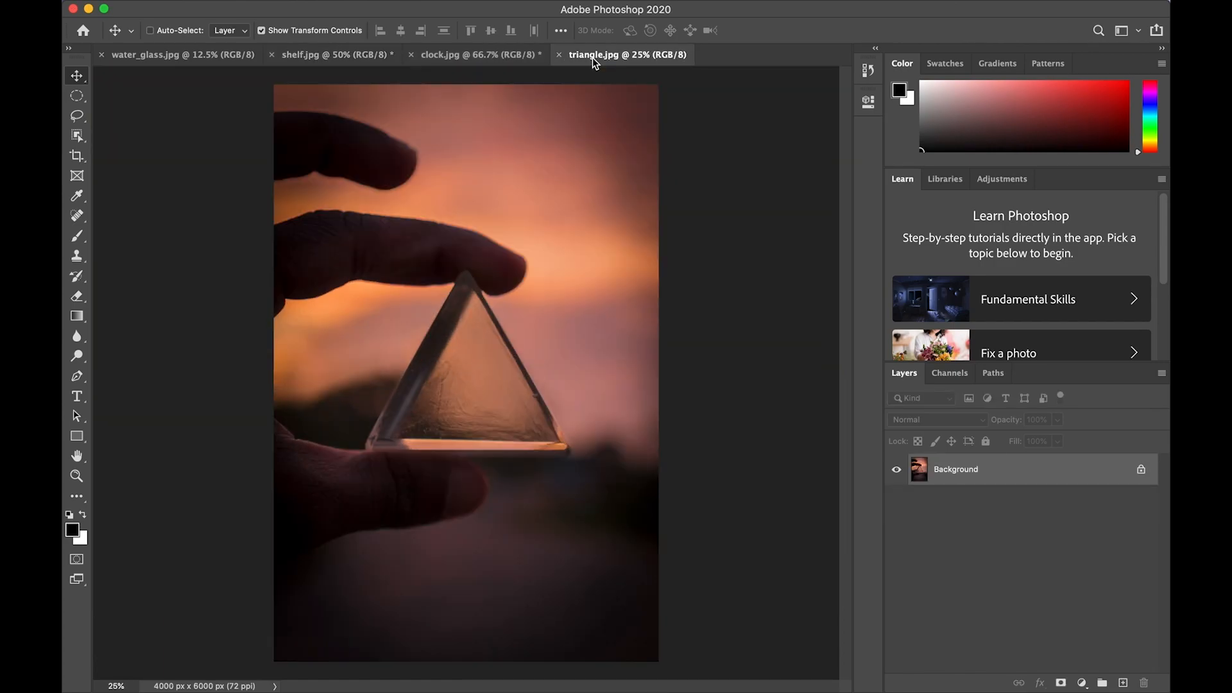
key(super+plus)
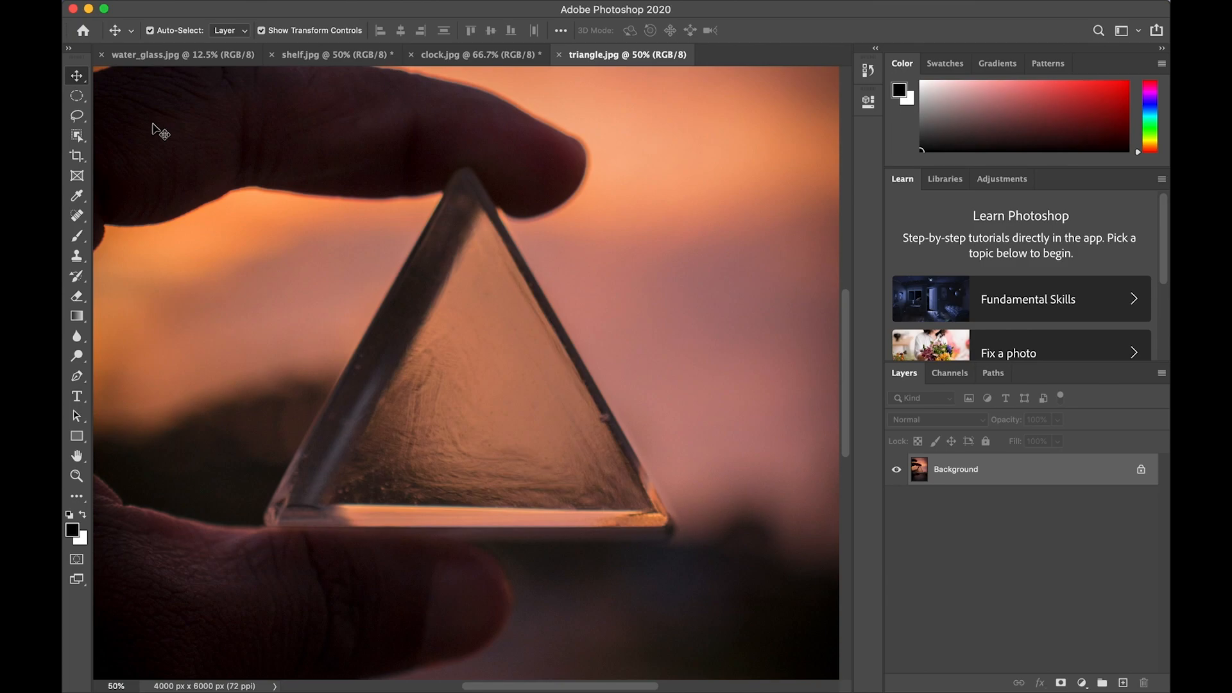
click(76, 118)
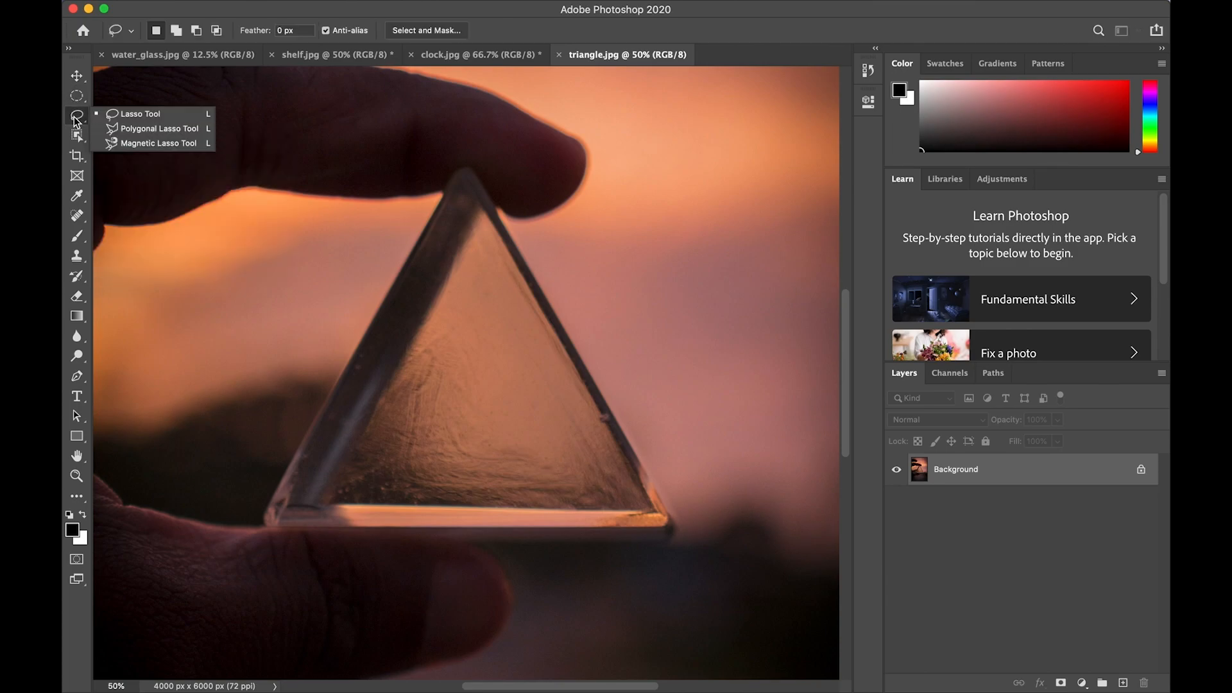
click(123, 132)
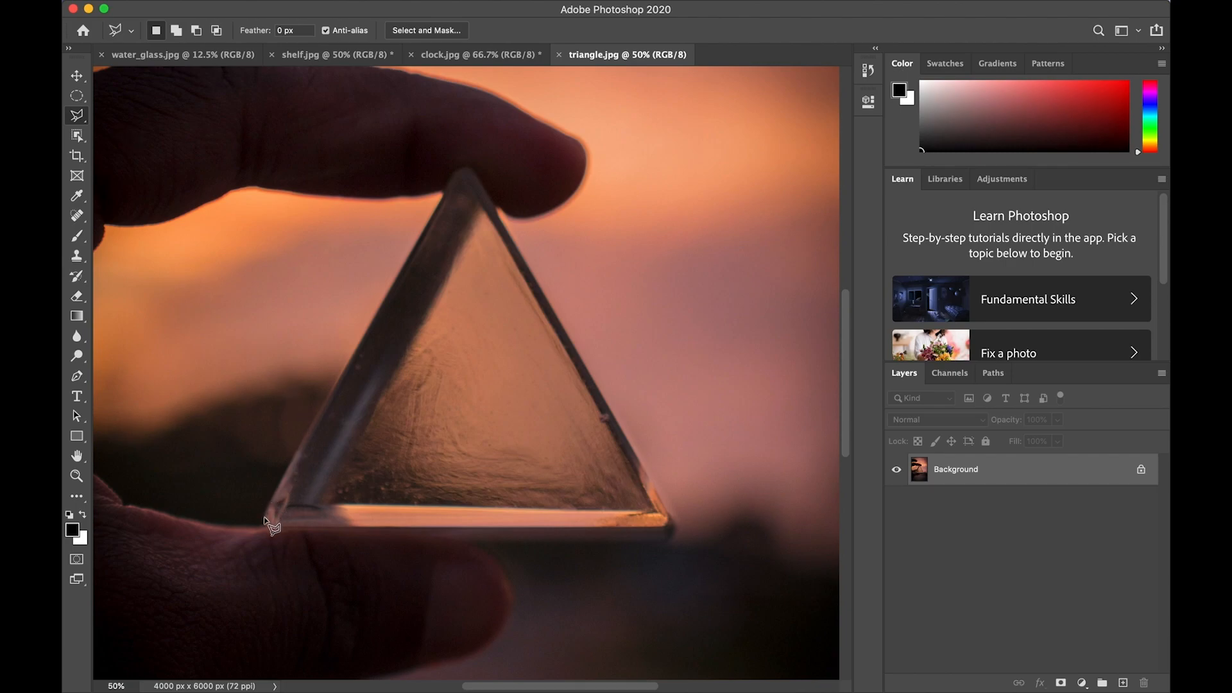
click(266, 522)
click(464, 159)
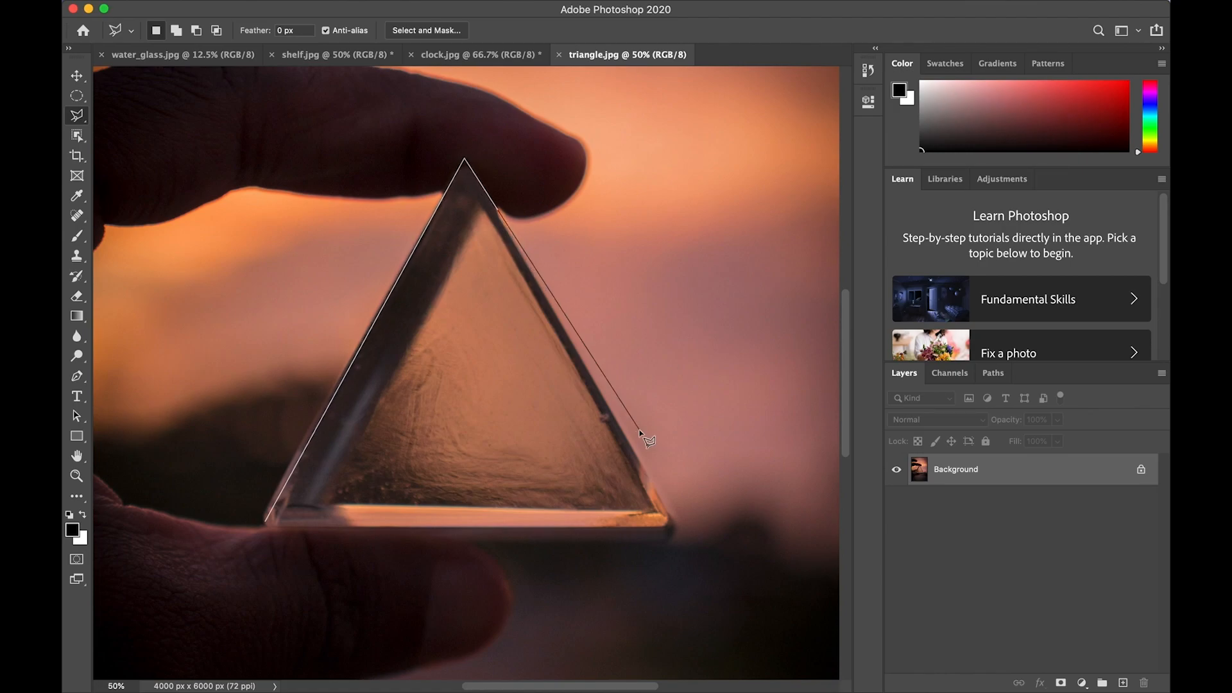
click(672, 520)
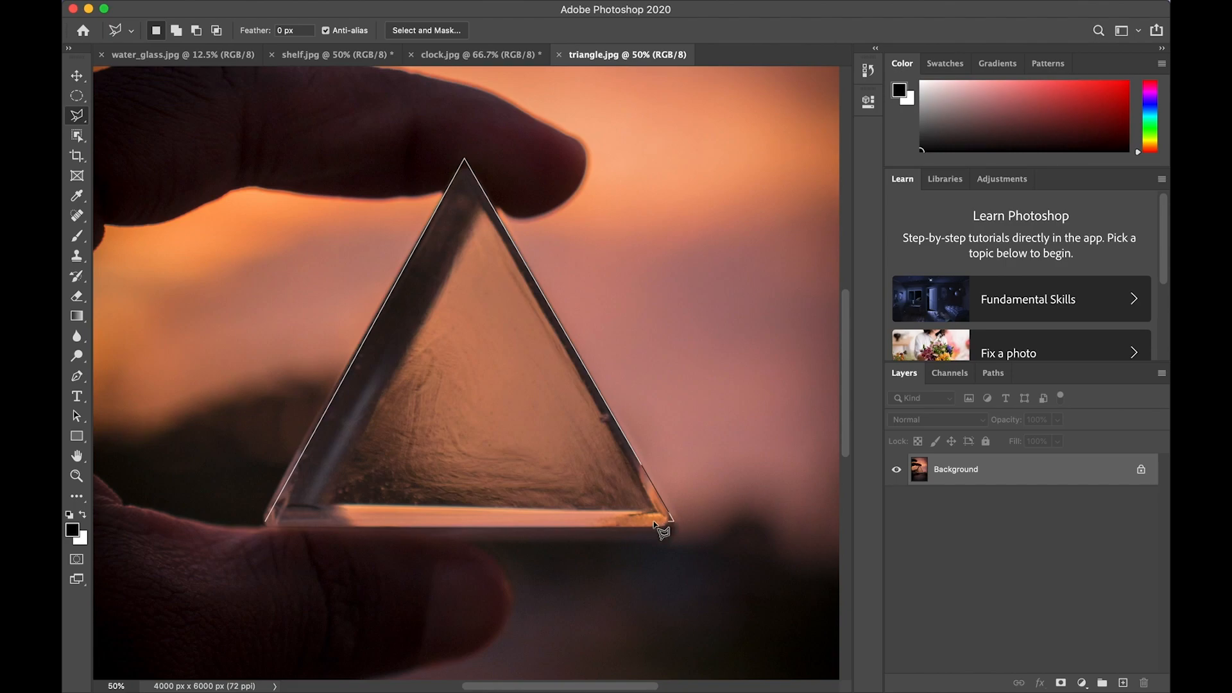
click(265, 523)
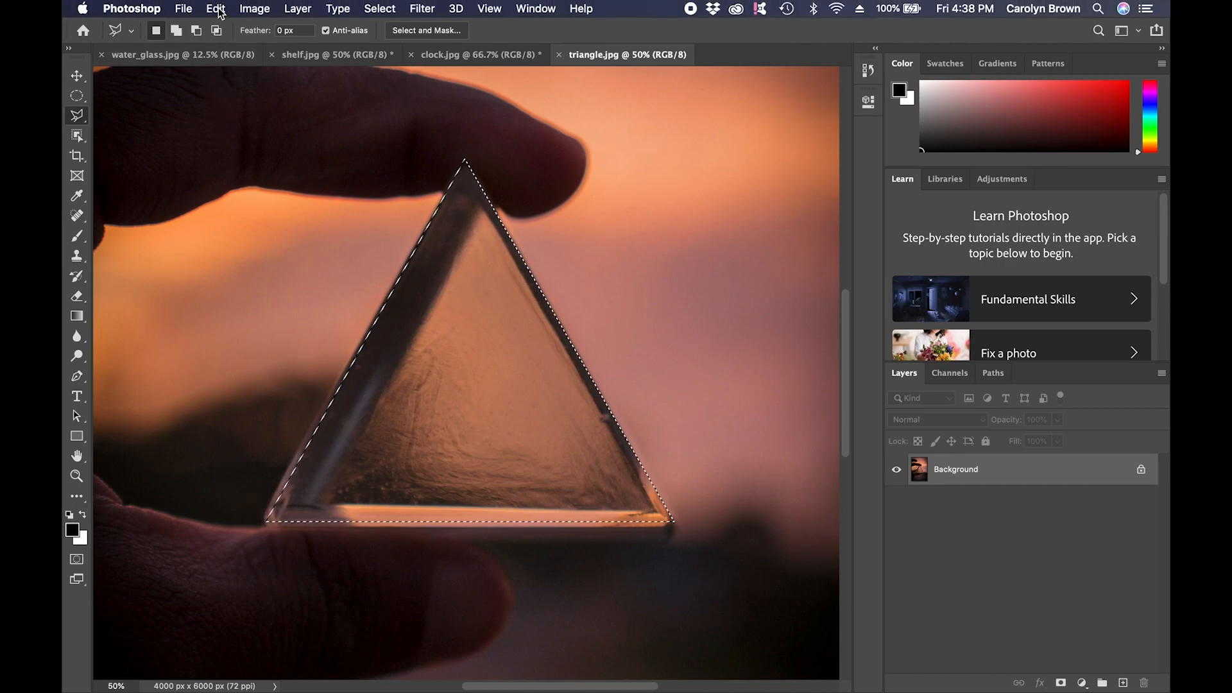
- Copy the selected glass triangle, paste it into shelf.jpg, and activate the Move tool for it
click(214, 8)
click(232, 118)
click(309, 55)
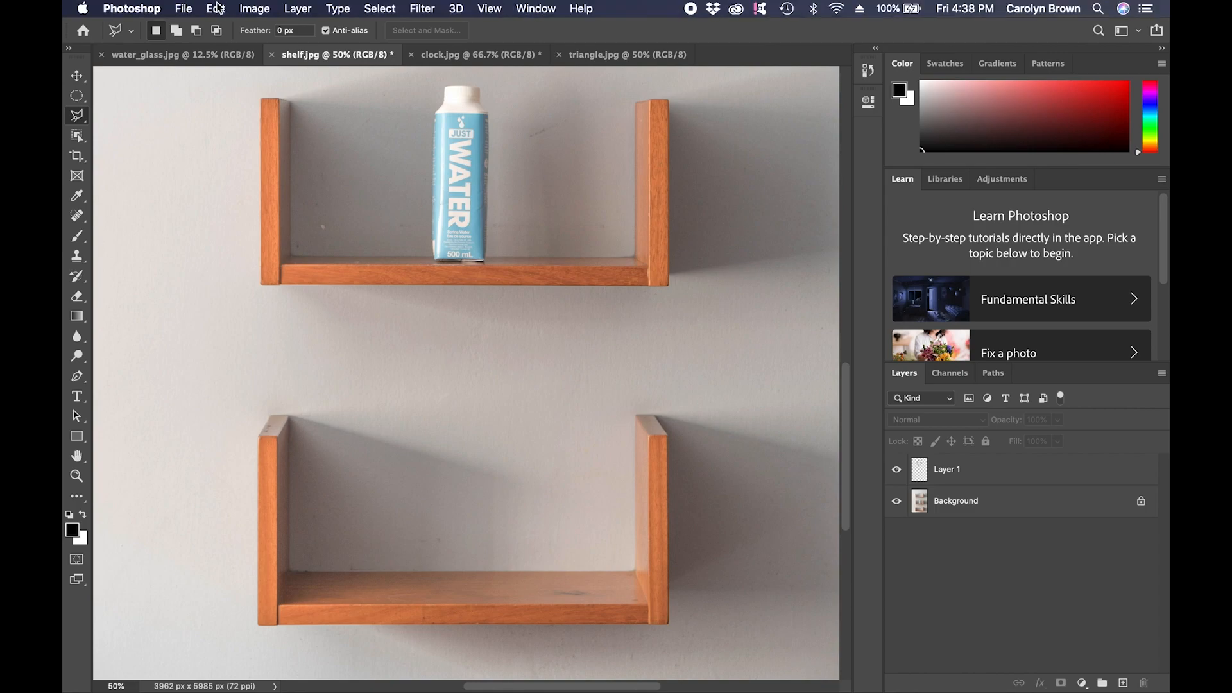
click(224, 8)
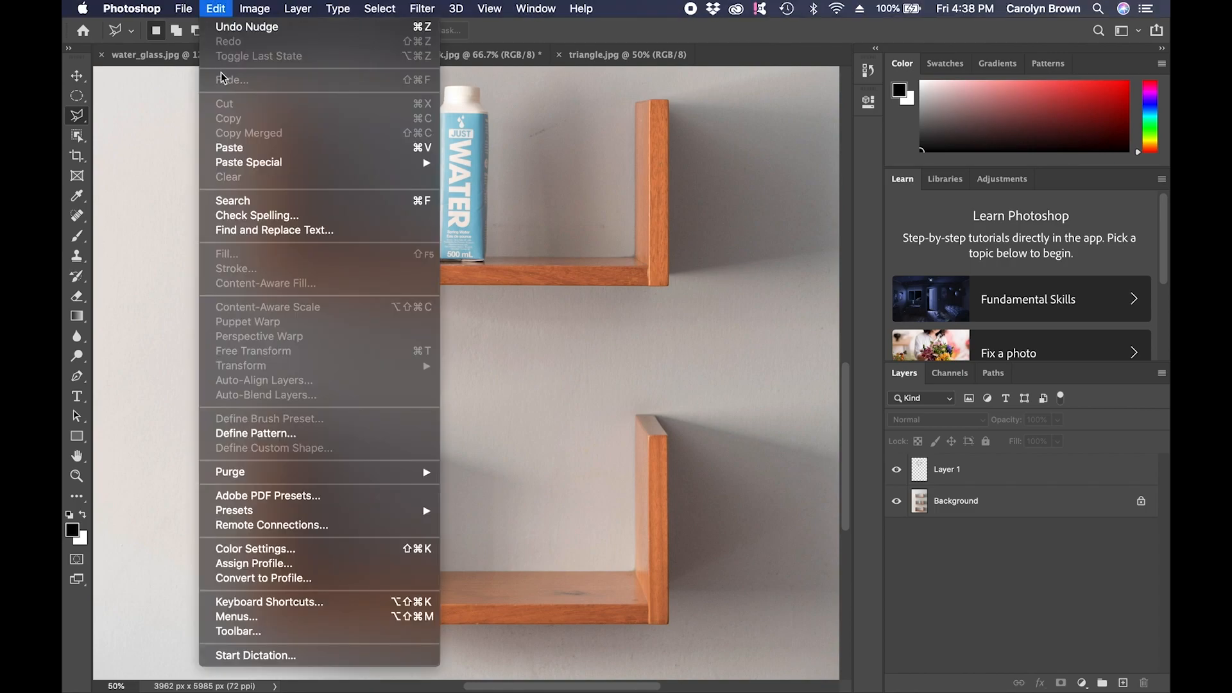
click(224, 147)
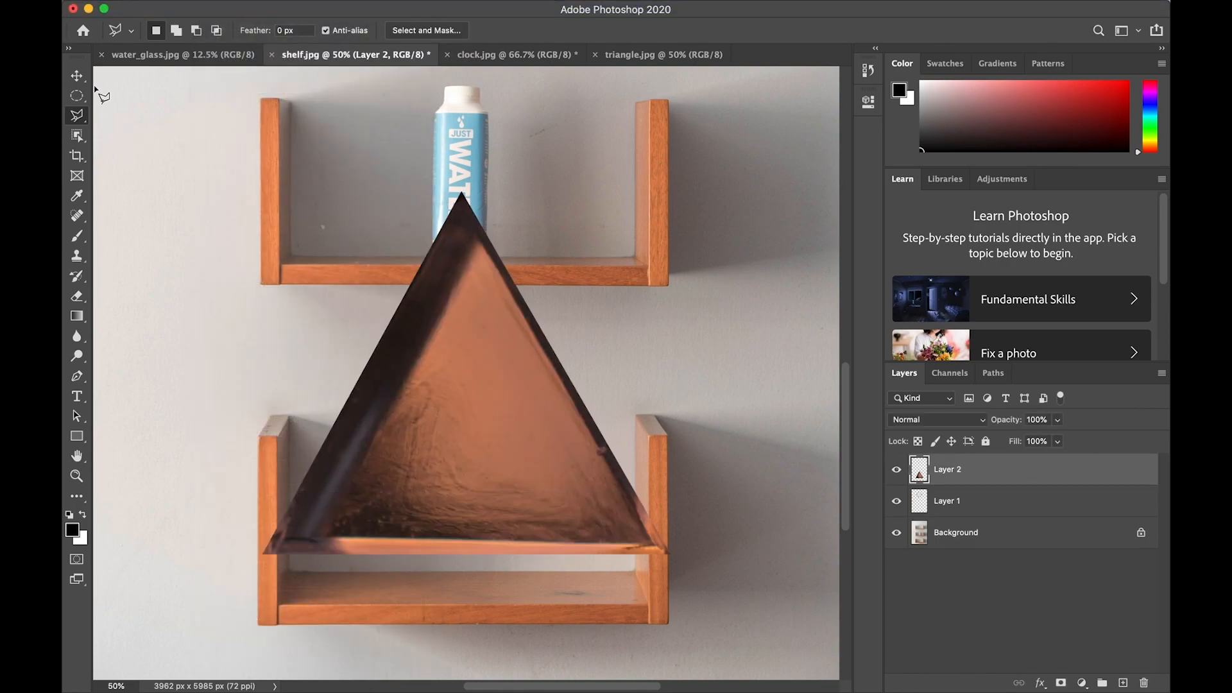
click(76, 76)
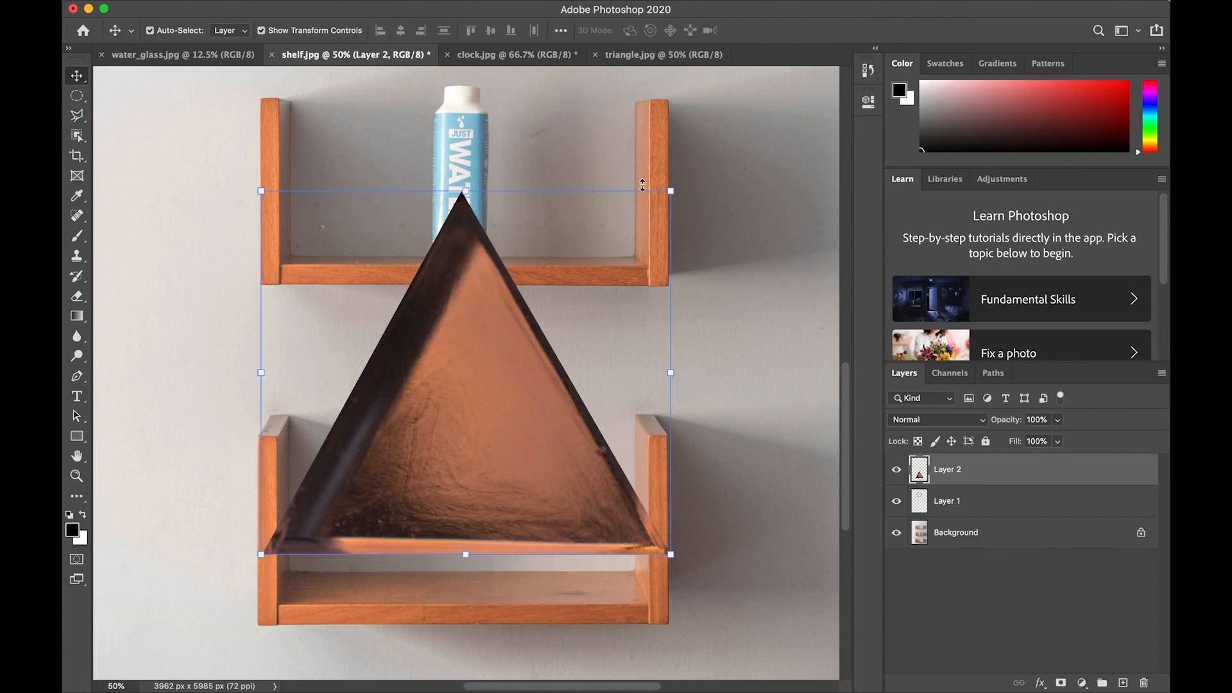
- Scale the pasted glass triangle to about 66%, centre it on the lowest shelf's board, and deselect its layer
drag(259, 188, 390, 323)
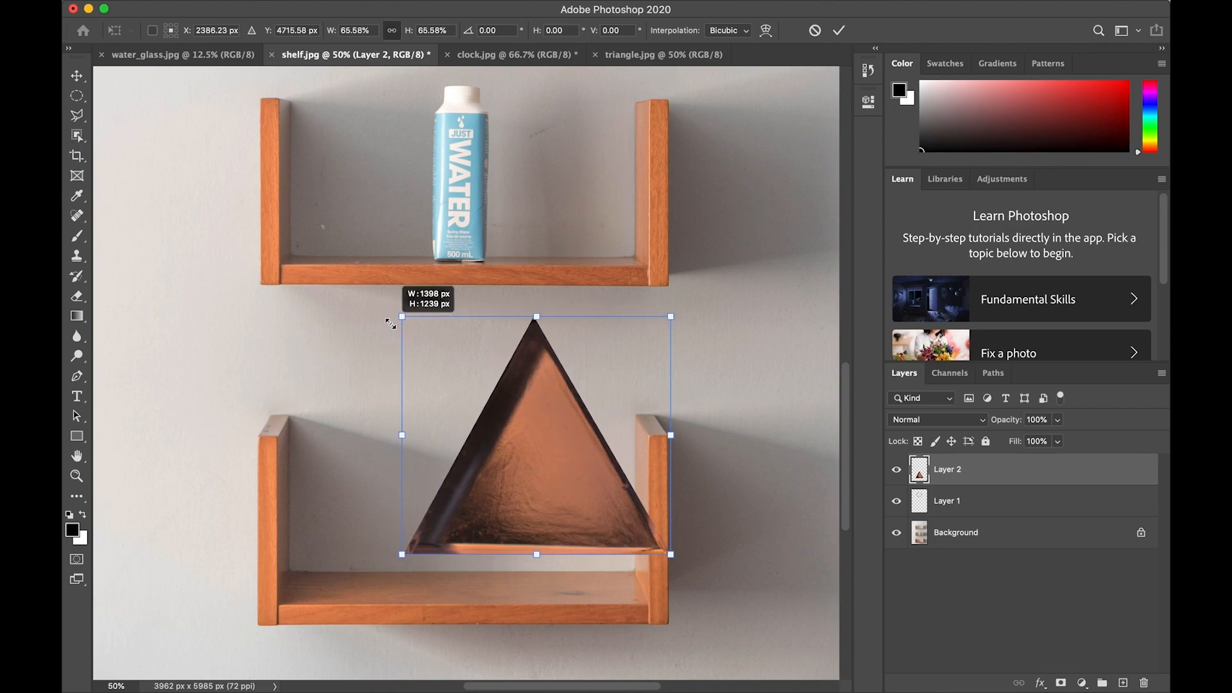
drag(533, 447, 468, 483)
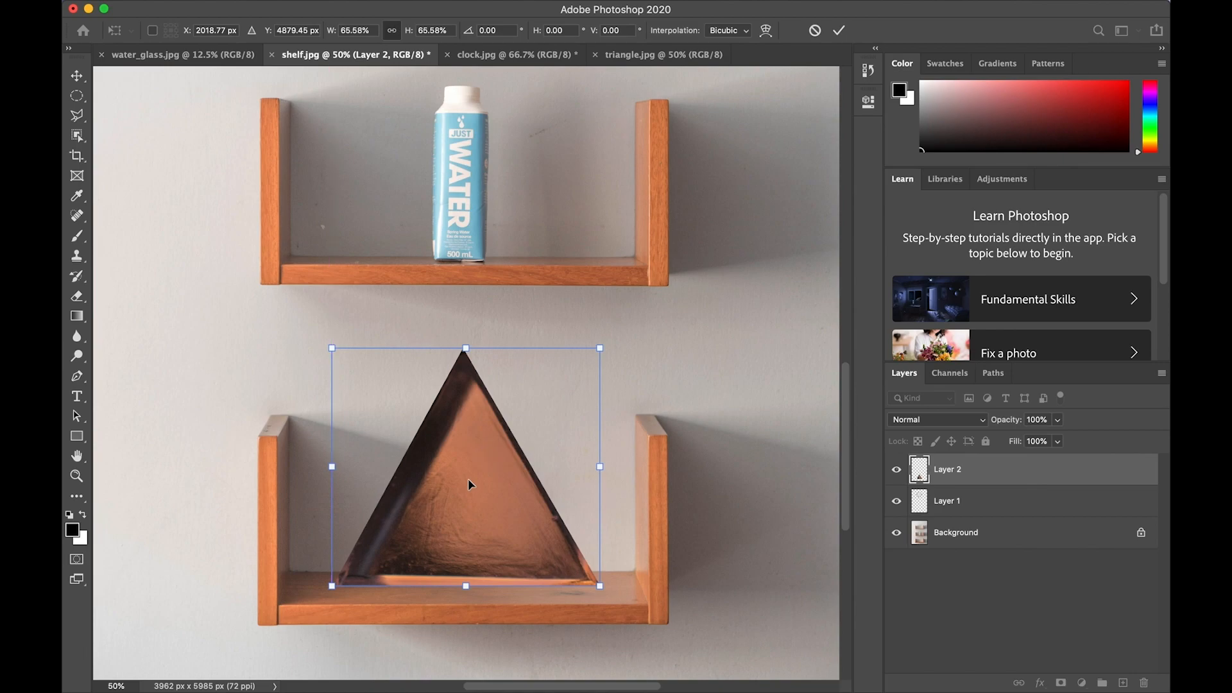
key(Return)
click(663, 375)
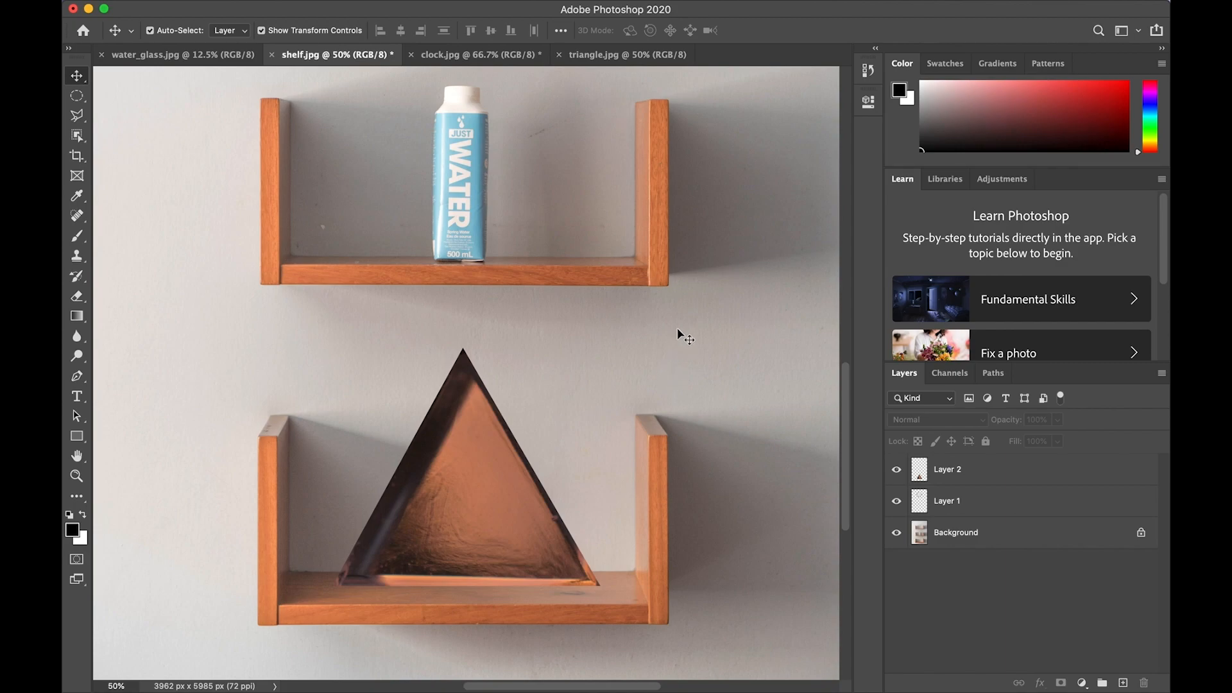
- In water_glass.jpg, select the large front glass by framing it with the Object Selection tool in Rectangle mode
scroll(677, 331, up, 5)
scroll(678, 331, up, 3)
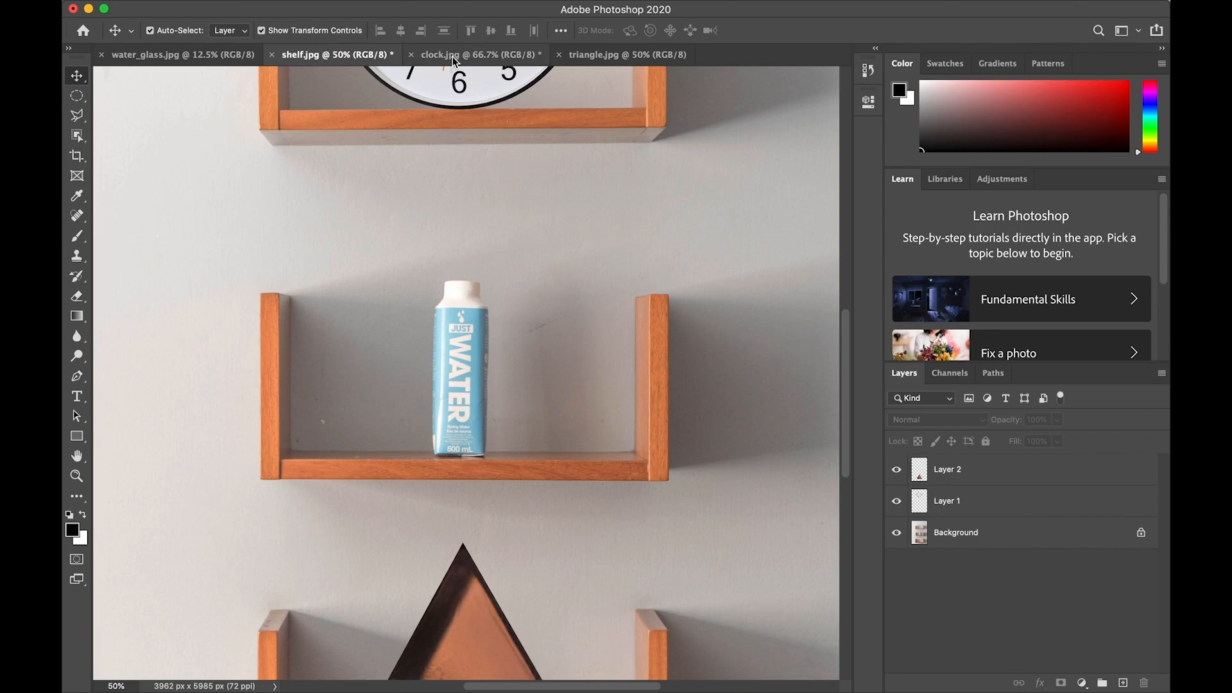
click(187, 53)
key(super+plus)
key(super+plus)
key(super+plus)
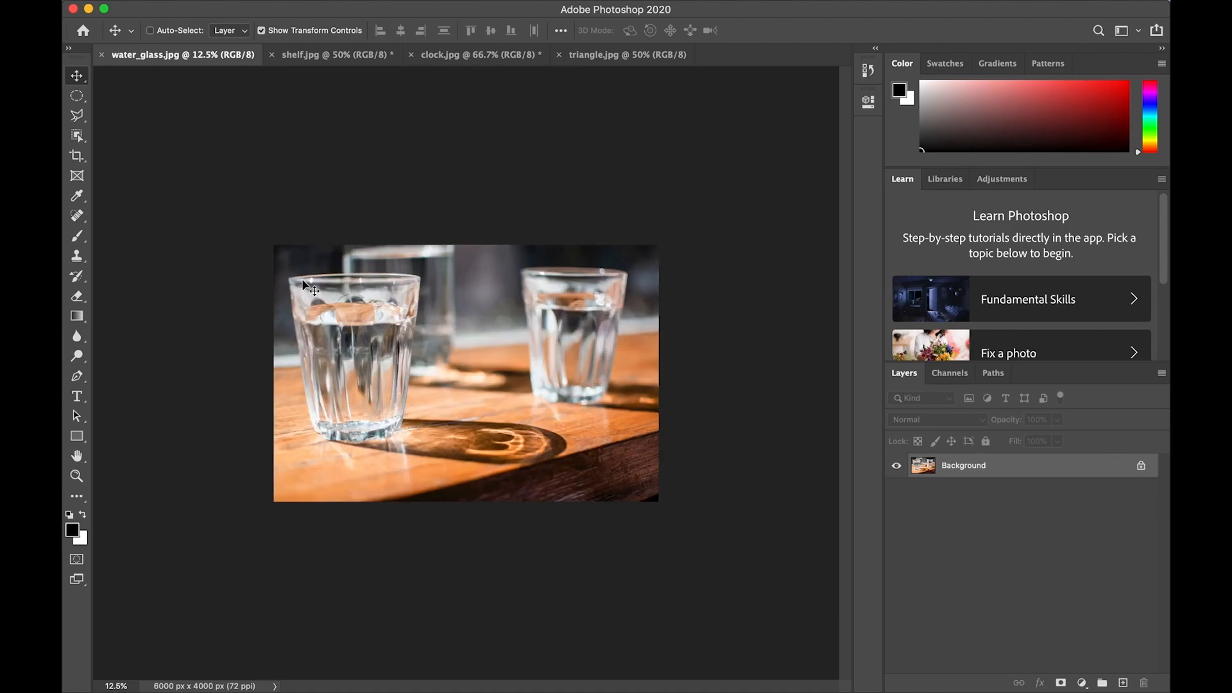
scroll(307, 288, left, 10)
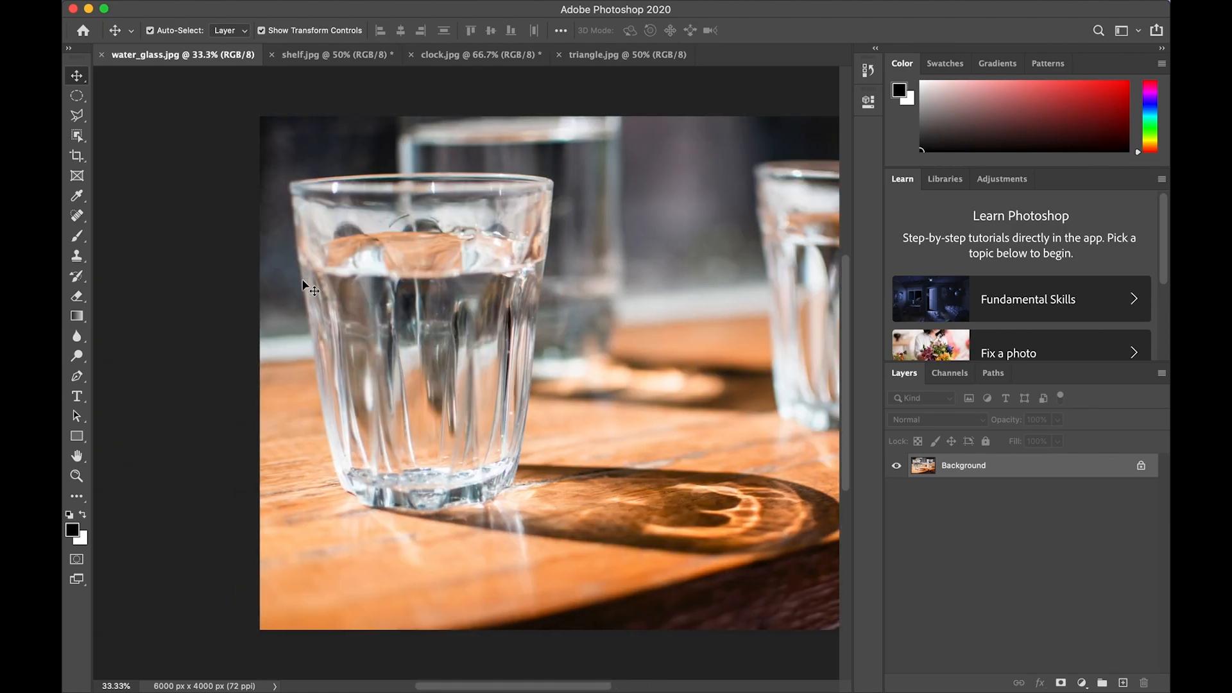
key(super+plus)
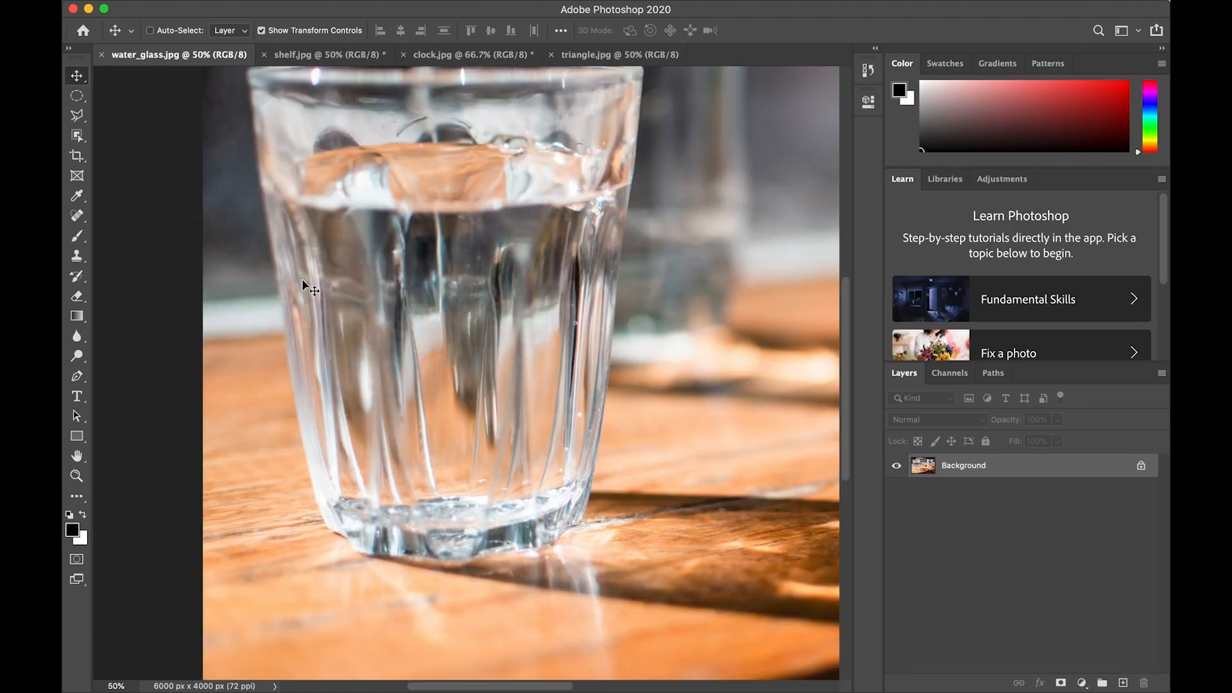
scroll(303, 282, up, 5)
scroll(302, 280, down, 3)
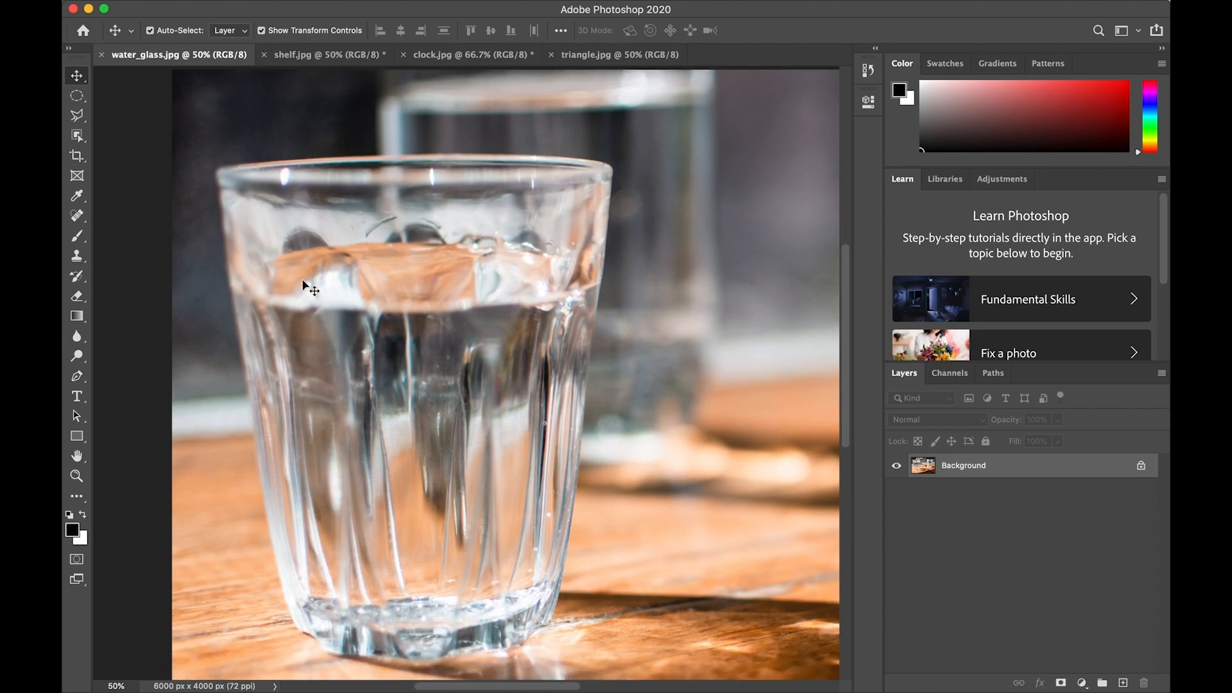
key(super+minus)
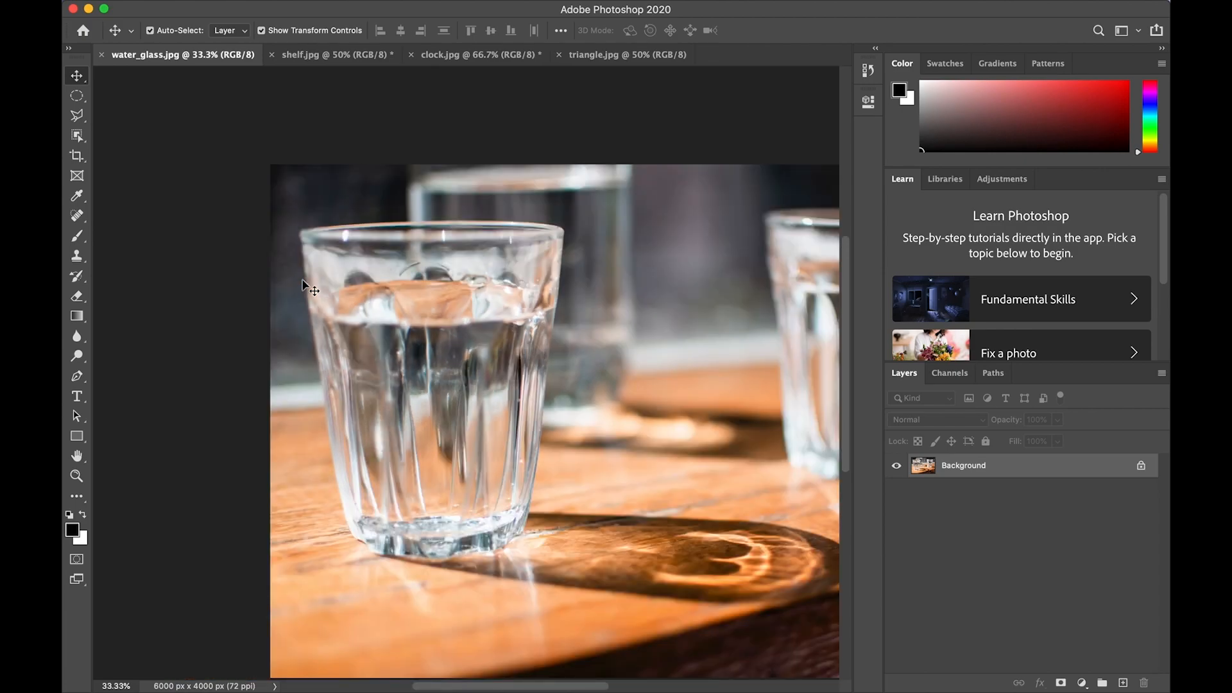
click(77, 136)
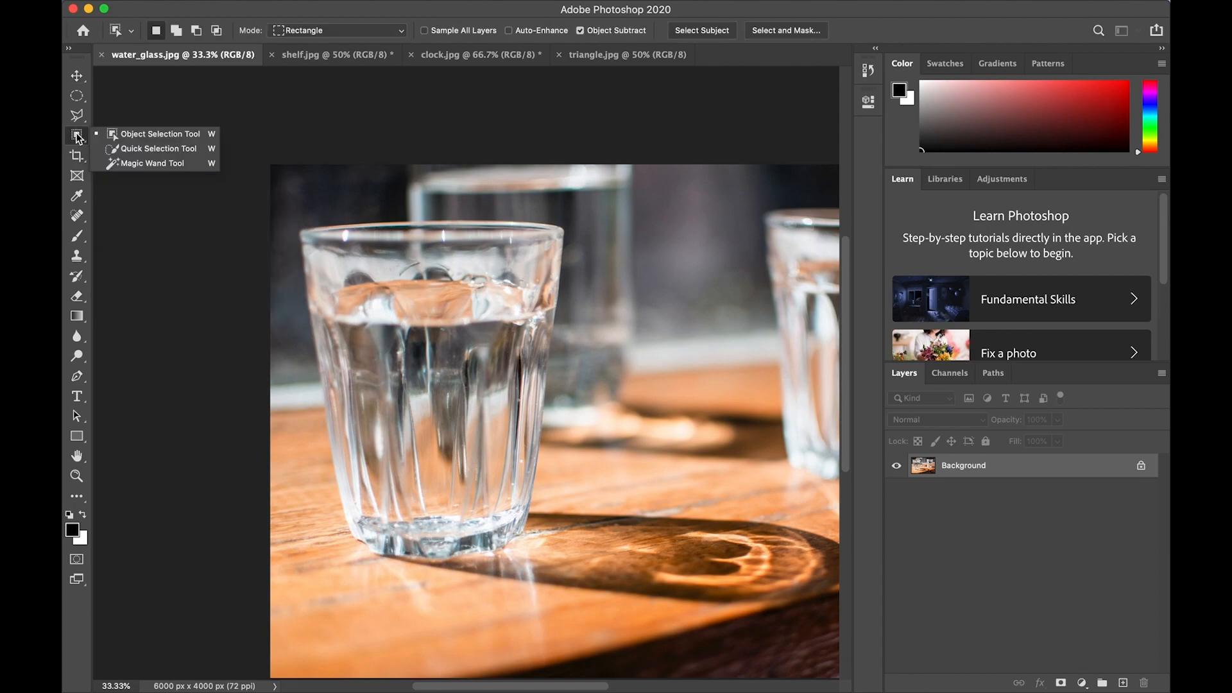
click(129, 137)
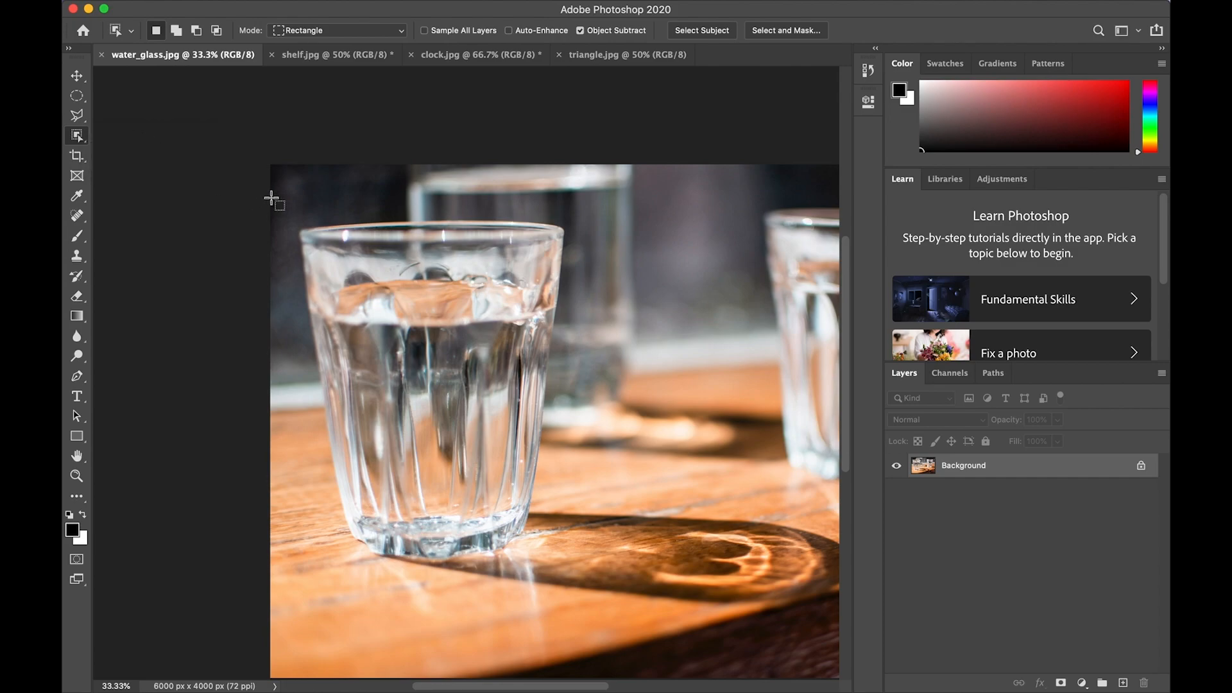
drag(288, 202, 583, 576)
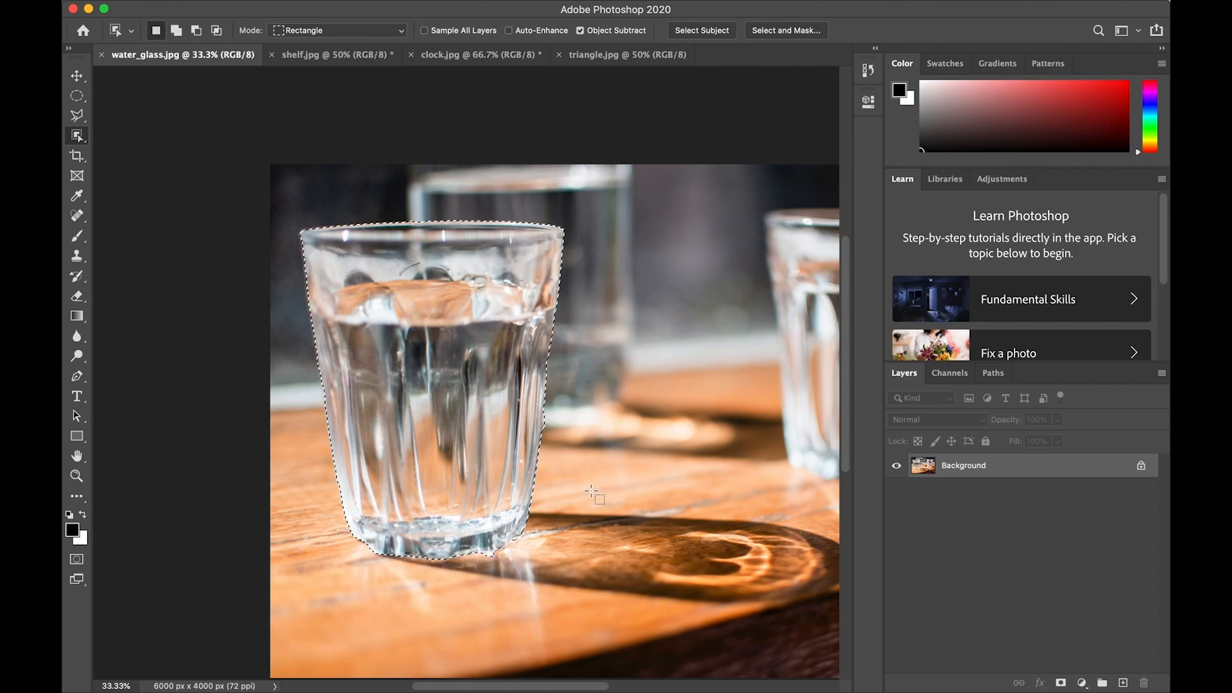
- Subtract the stray patch of table just beneath the glass's base from the selection with the Quick Selection tool
key(super+equal)
scroll(594, 494, down, 5)
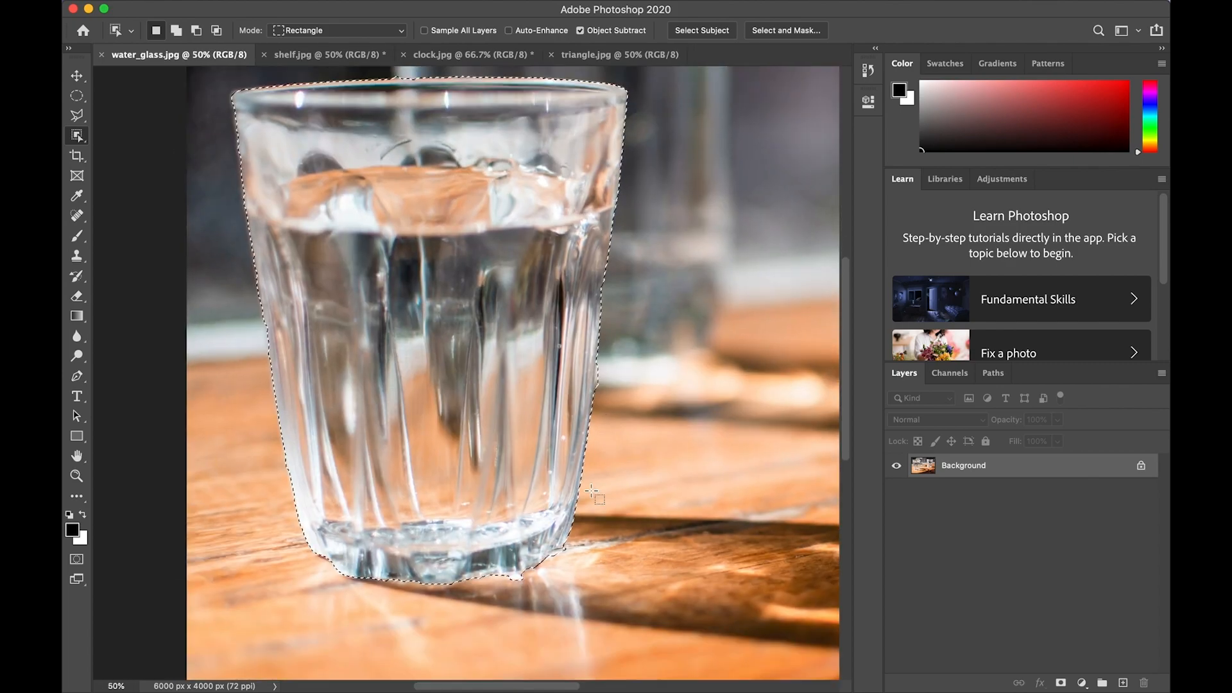
key(super+plus)
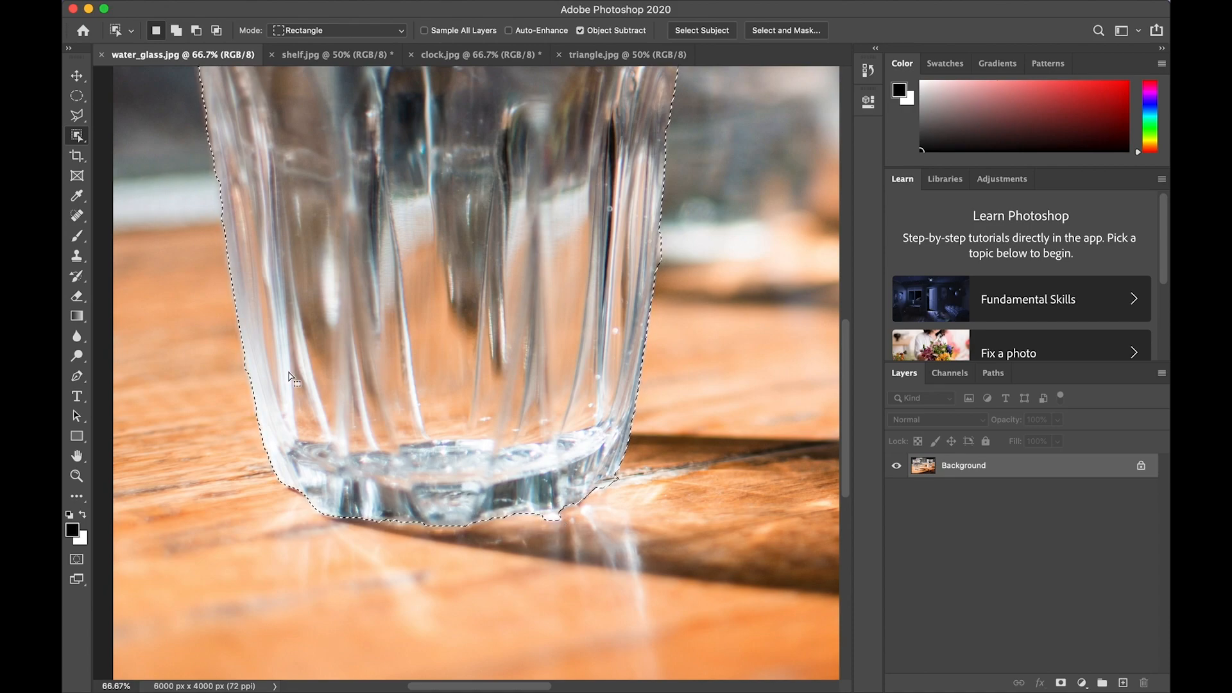
click(76, 135)
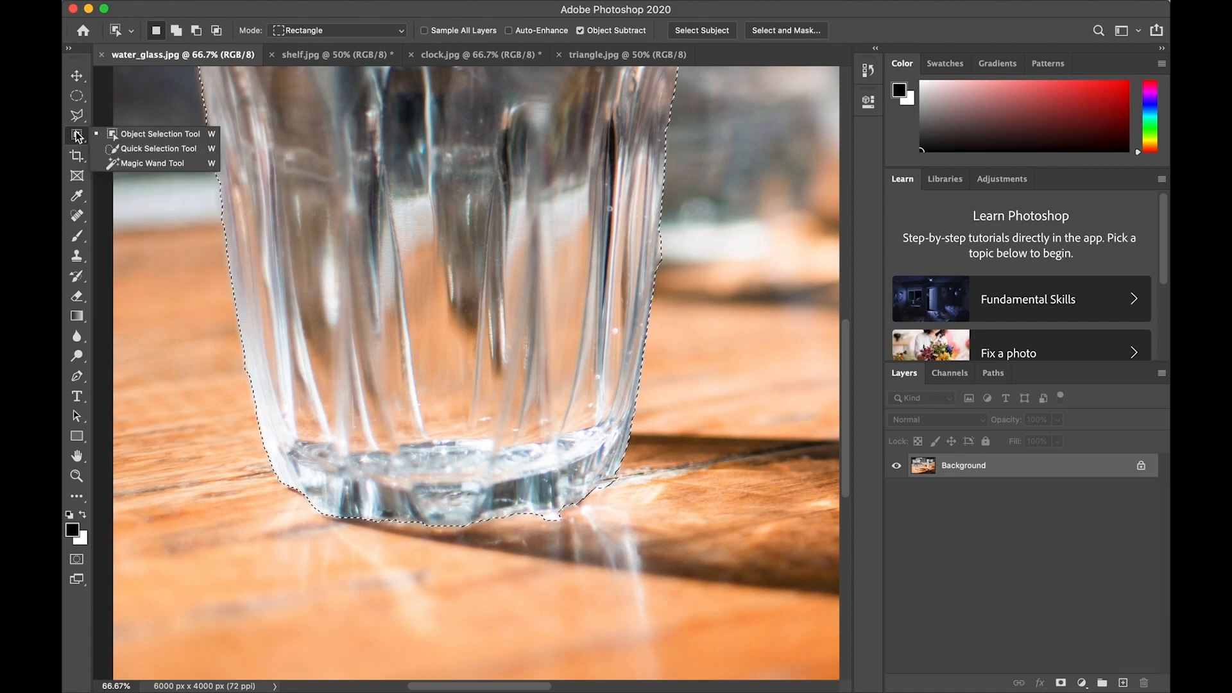
click(127, 144)
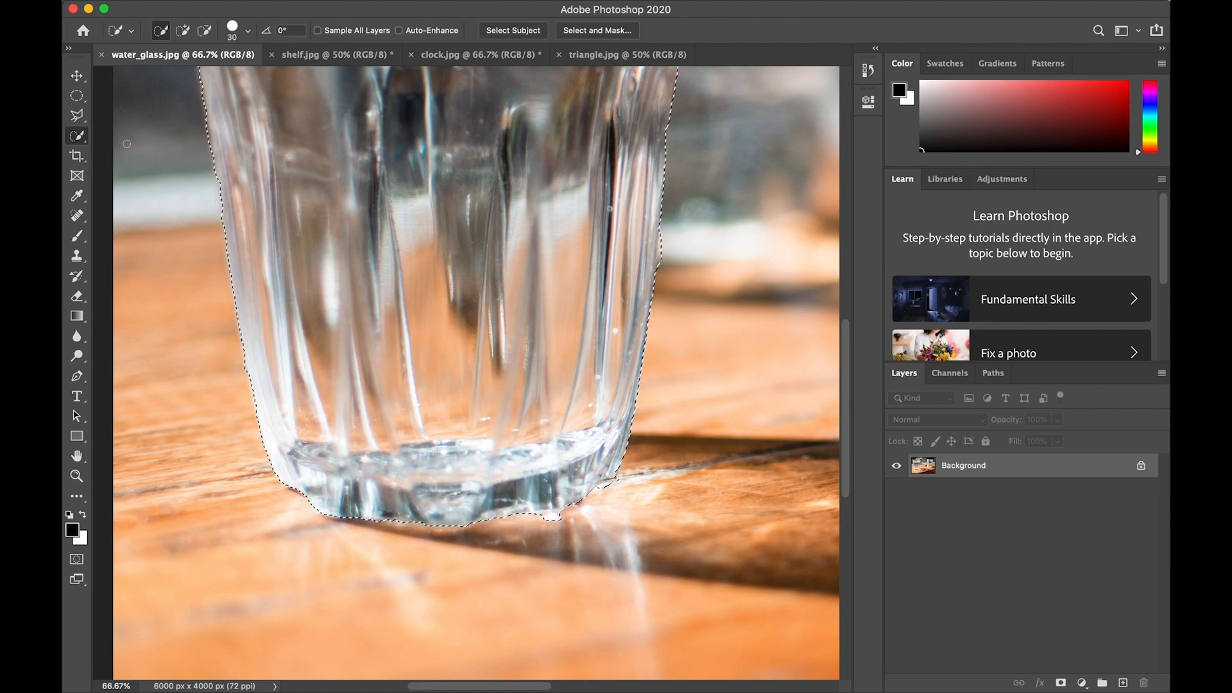
click(204, 31)
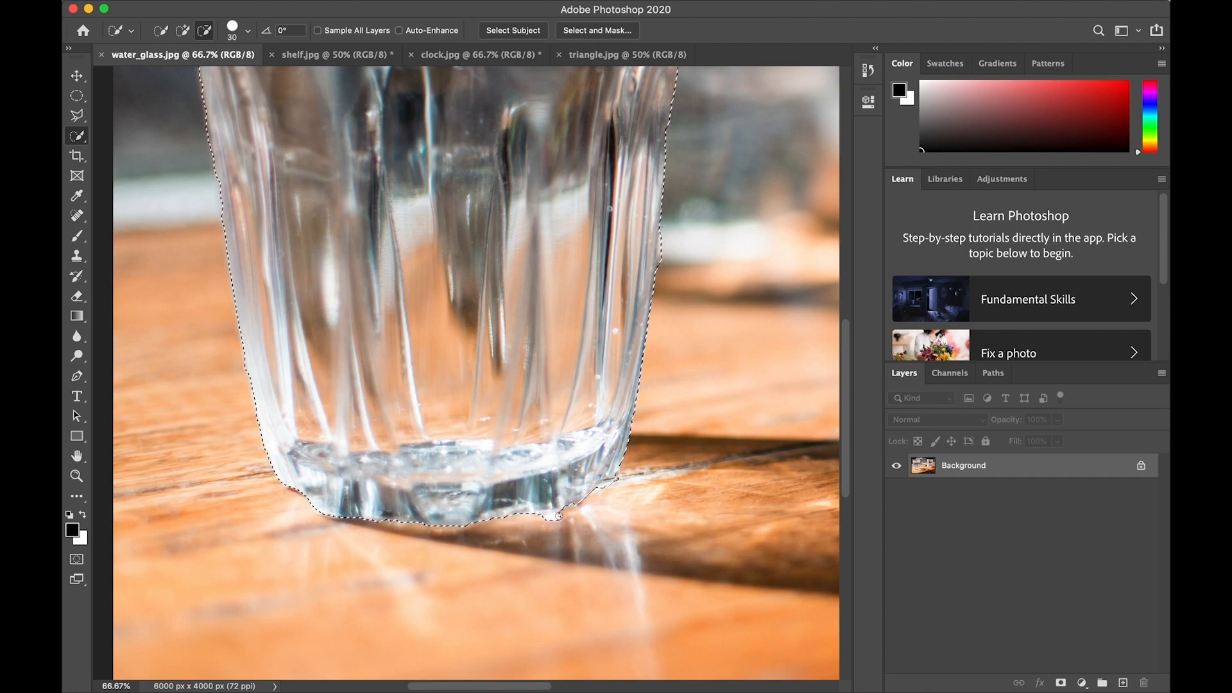
drag(564, 523, 545, 520)
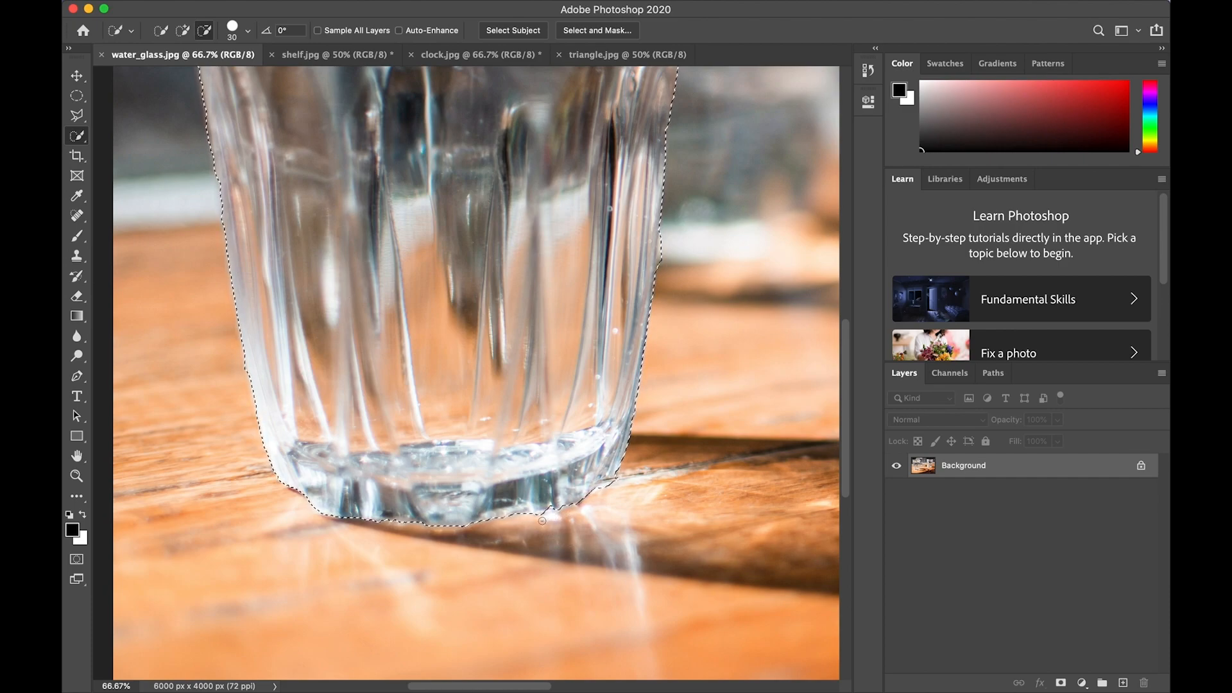
- Reduce the Quick Selection brush to 20, trim the excess at the right corner of the glass's base, and switch to adding
key(super+plus)
key(bracketleft)
drag(674, 497, 683, 489)
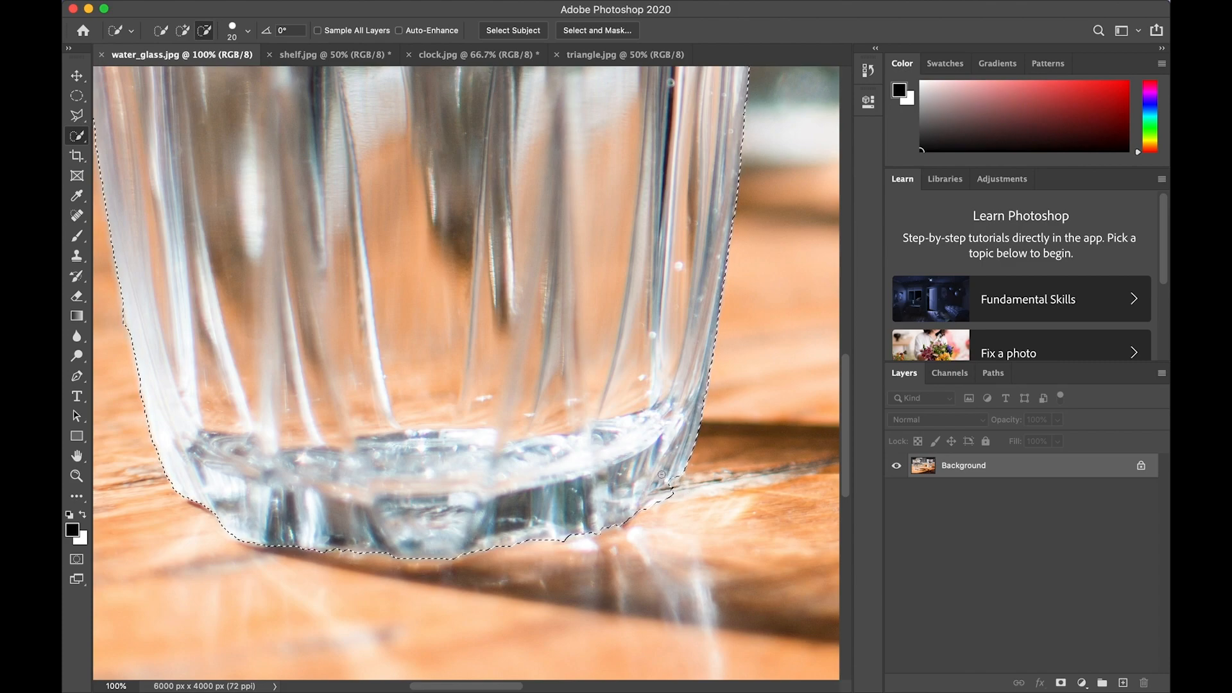
click(662, 475)
click(184, 31)
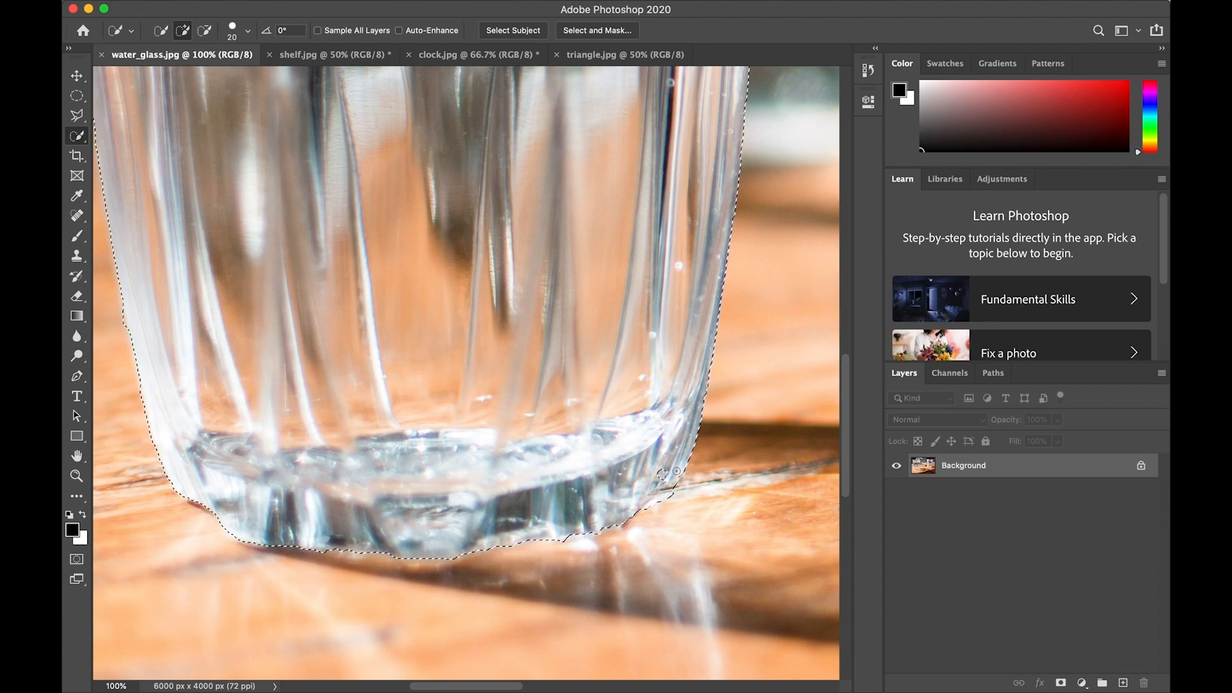
- Copy the selected glass and paste it into shelf.jpg
key(super+minus)
key(super+minus)
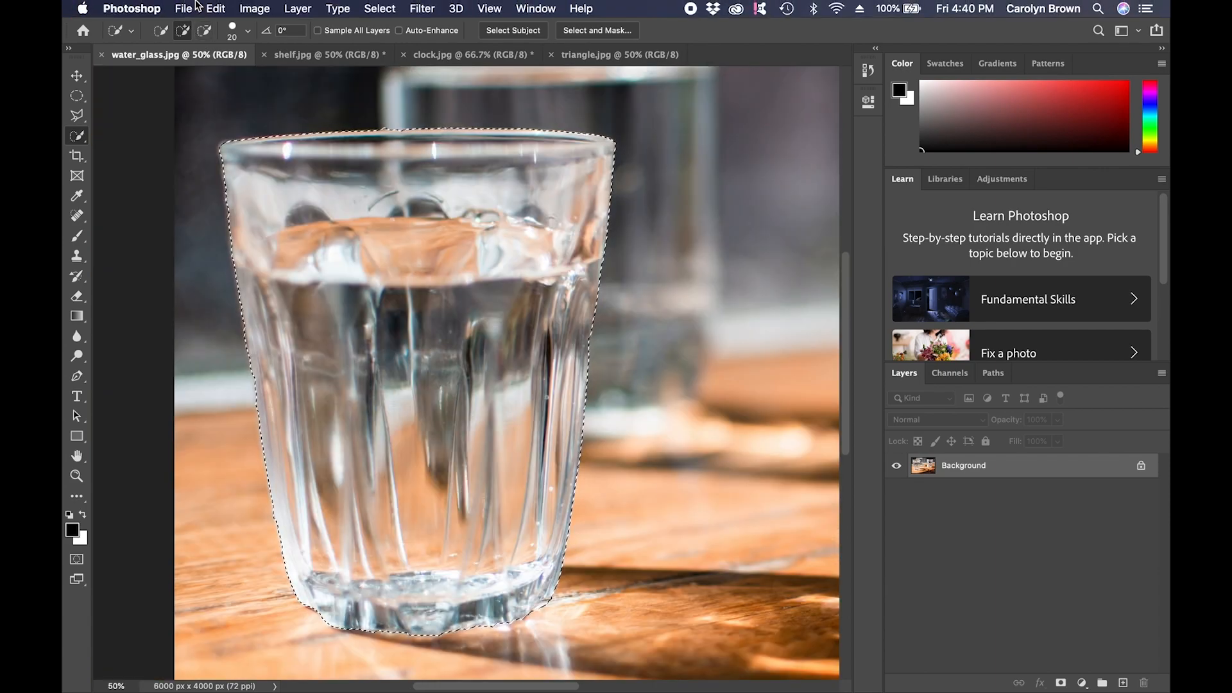
click(216, 8)
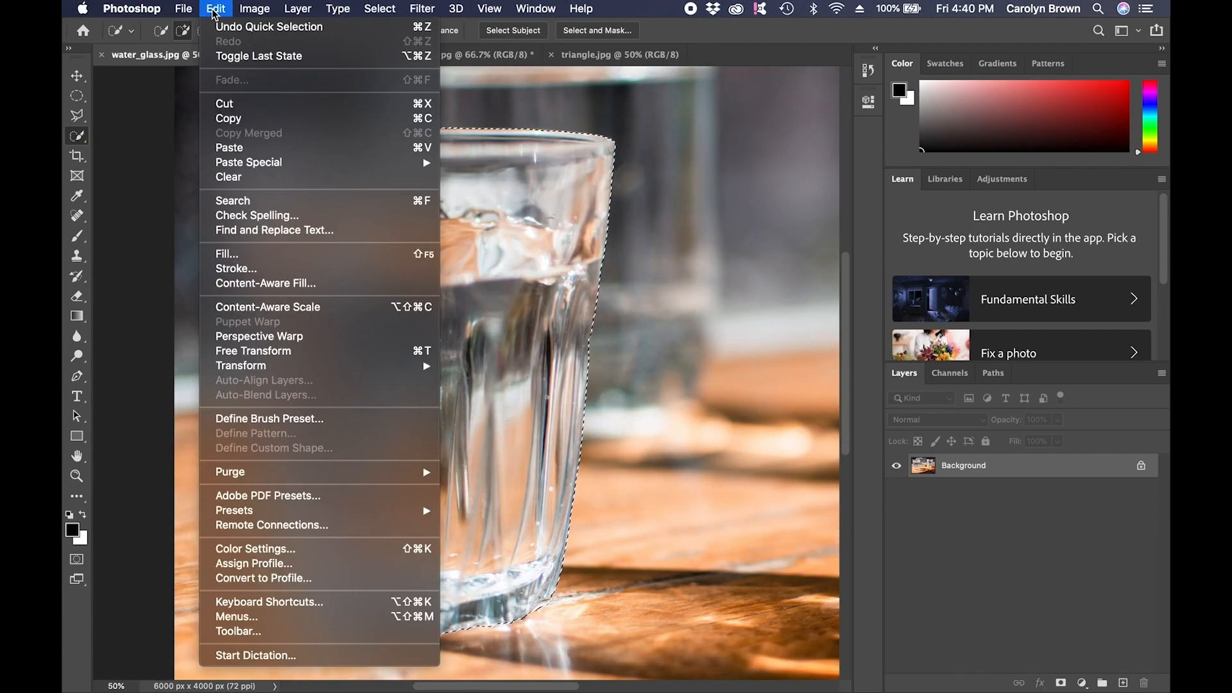
click(226, 118)
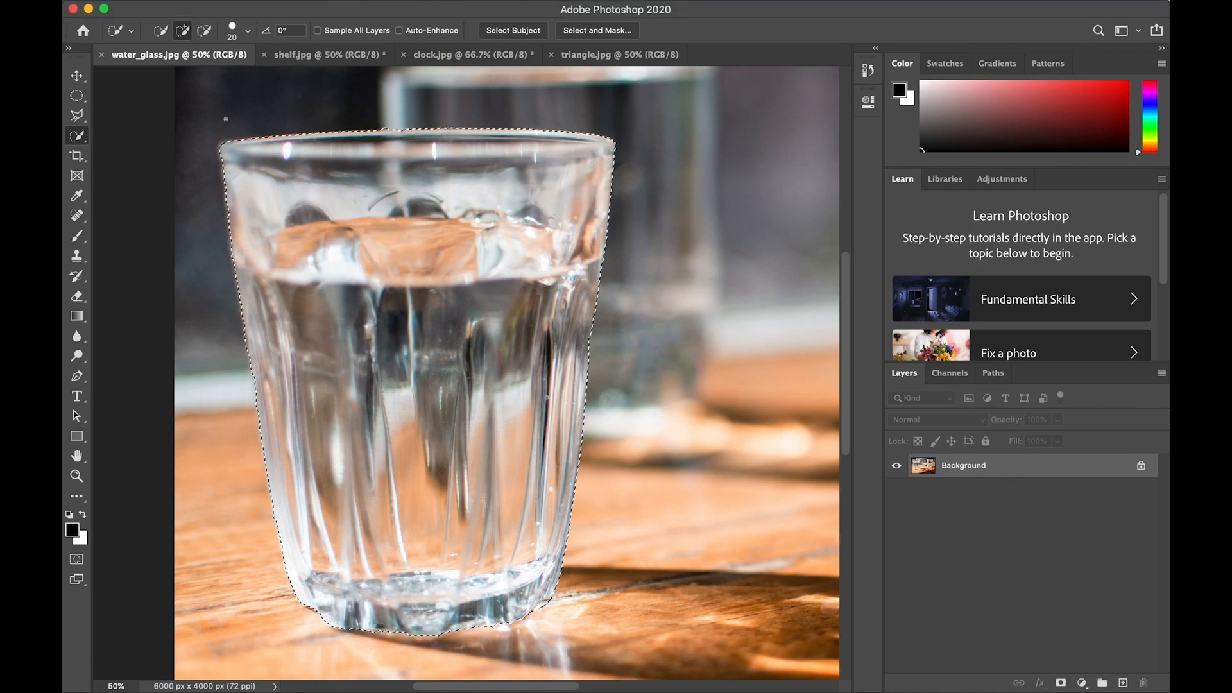
click(309, 56)
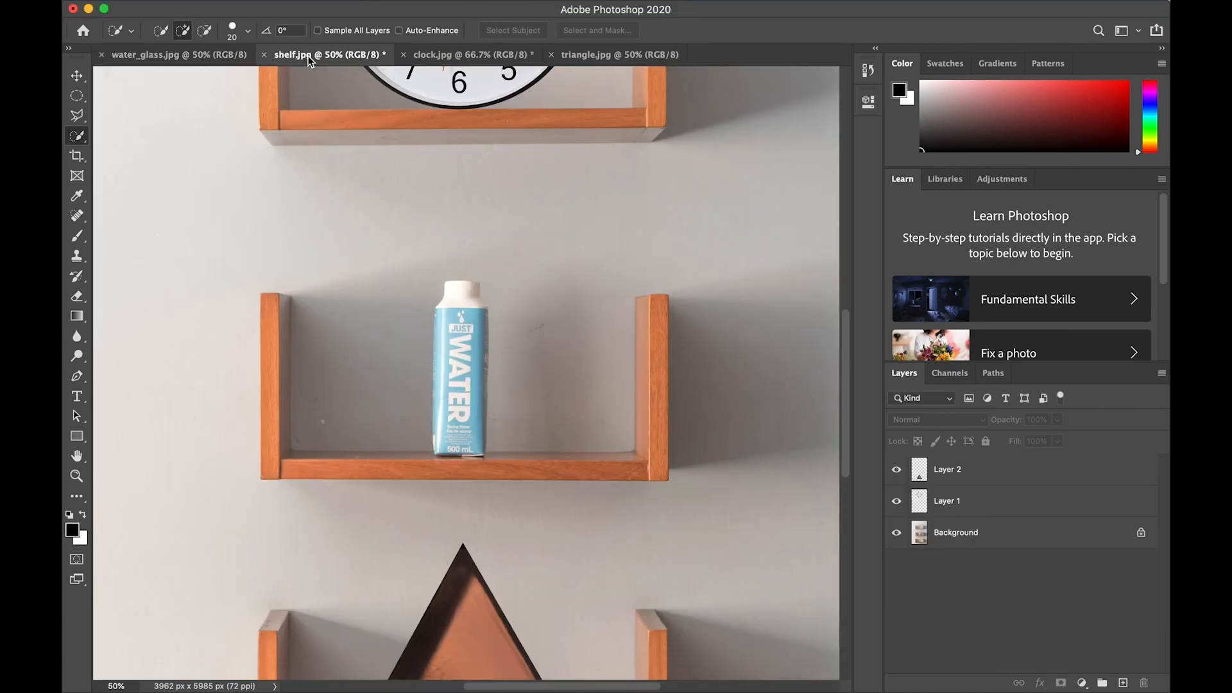
click(214, 9)
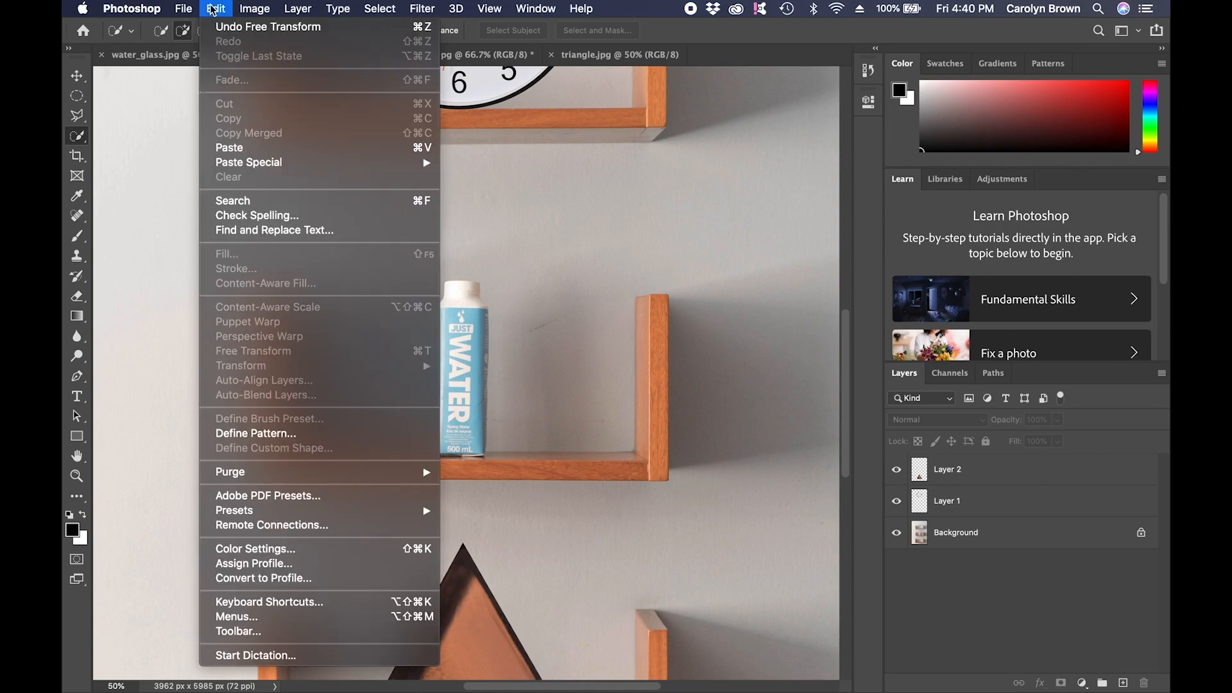
click(233, 148)
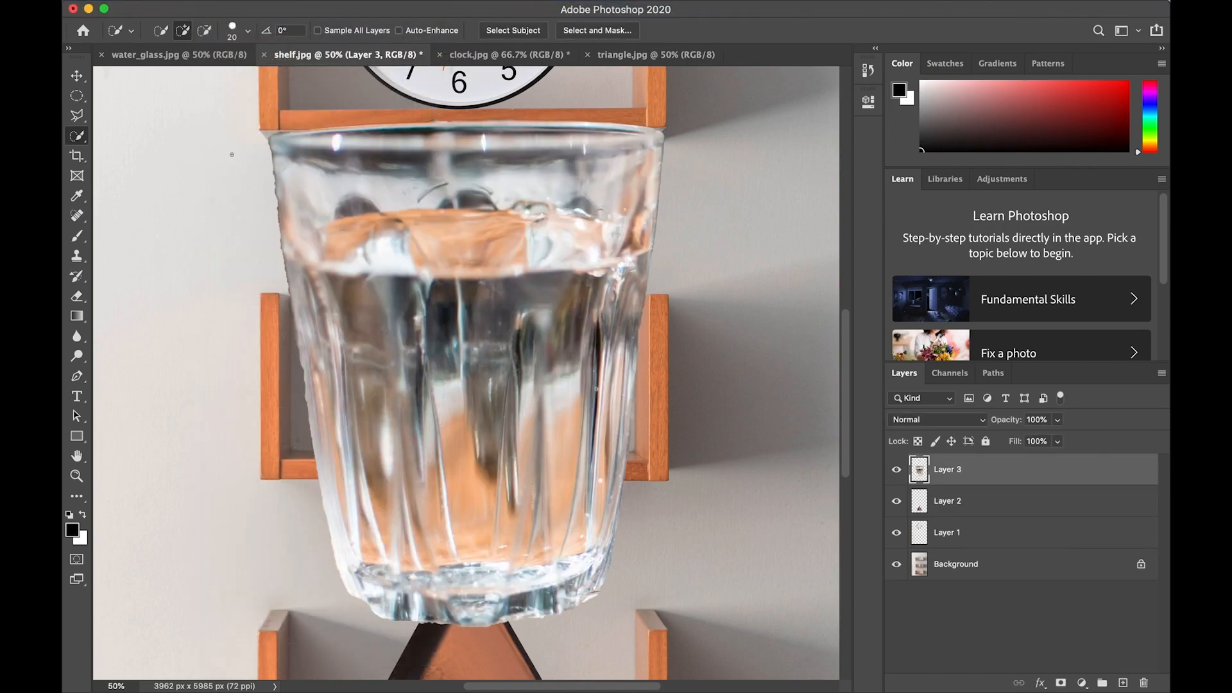
- Scale the pasted glass to about 26%, stand it on the middle shelf to the right of the water carton, and deselect it
click(78, 76)
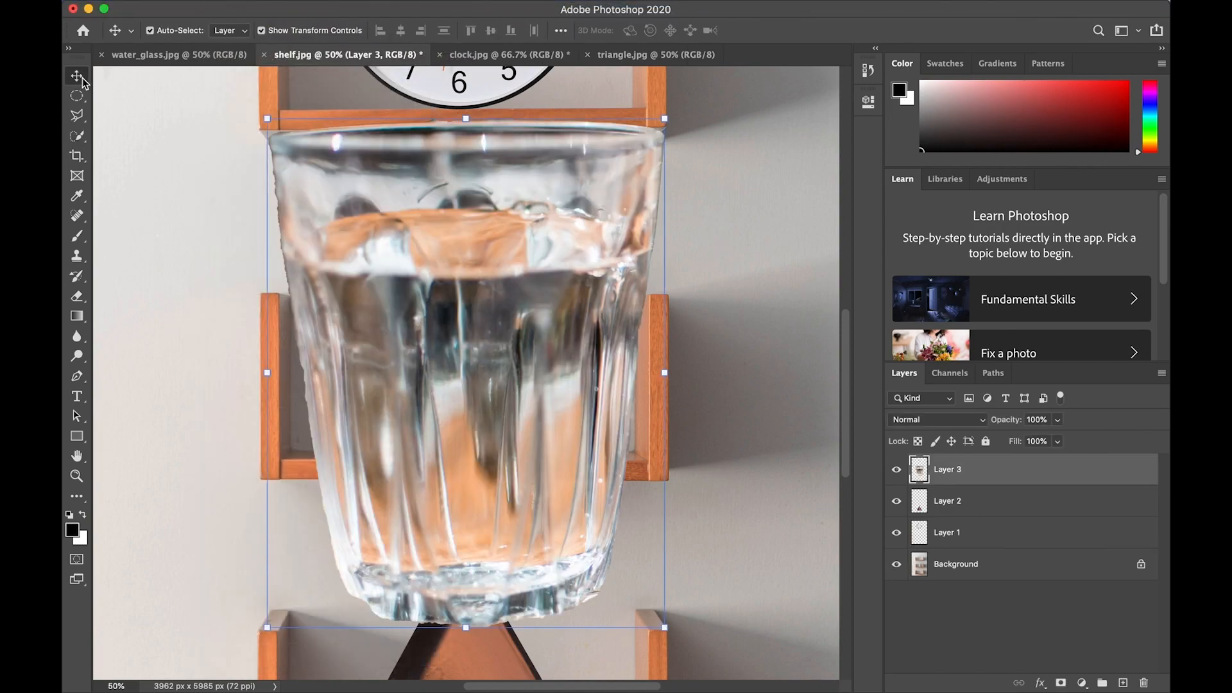
drag(263, 117, 539, 466)
drag(603, 512, 571, 350)
drag(636, 299, 618, 325)
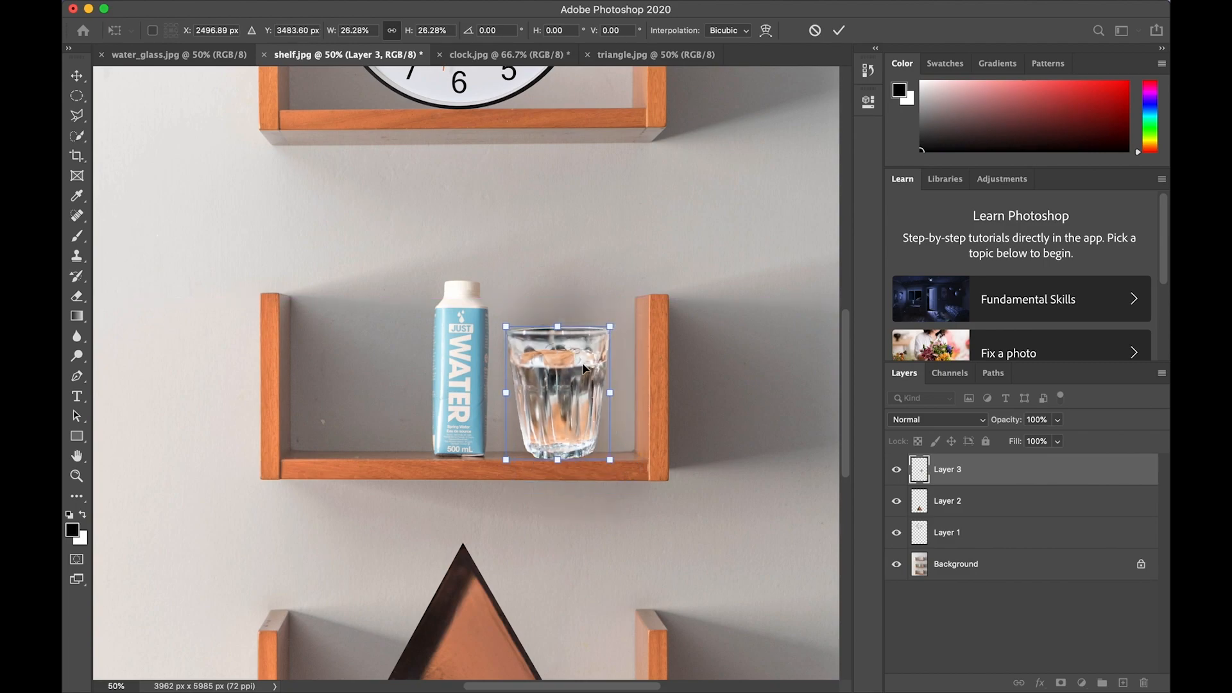
drag(586, 368, 592, 367)
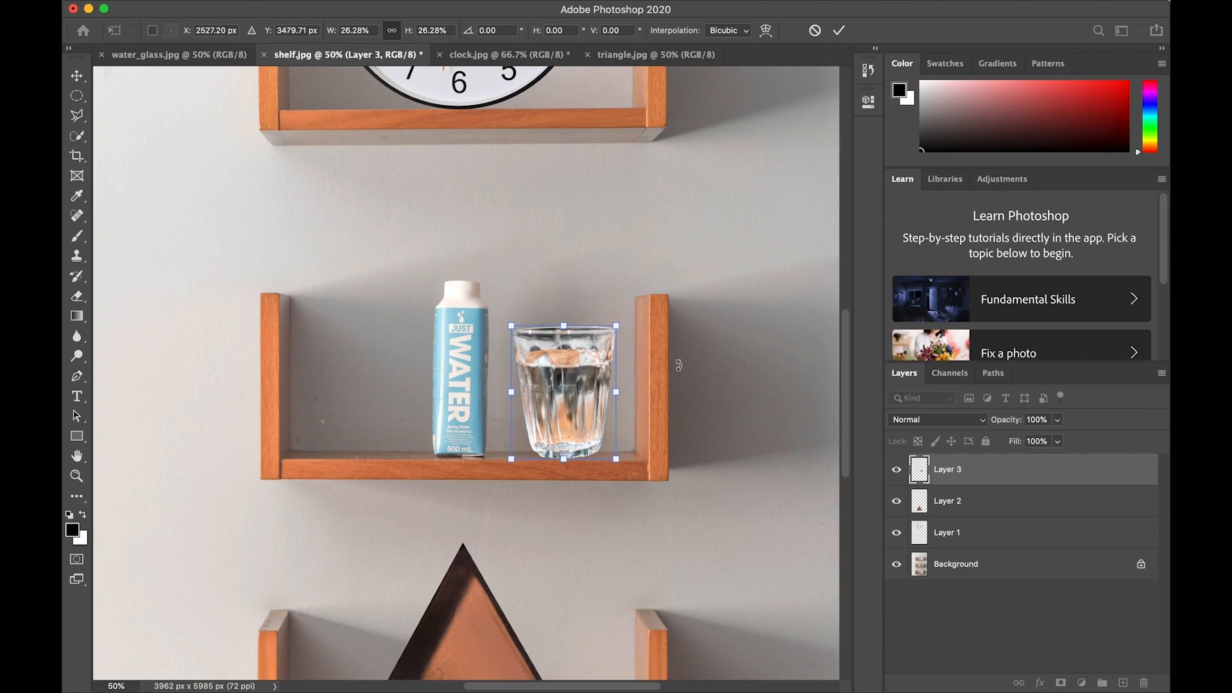
key(Return)
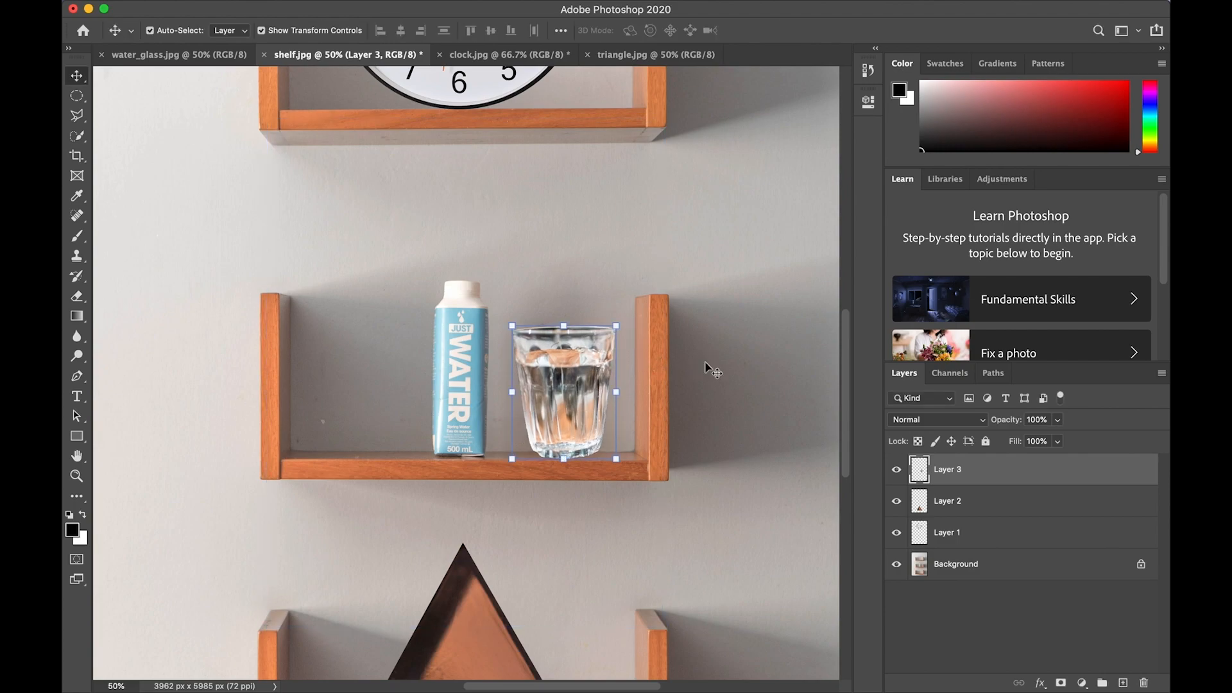
click(709, 368)
- Examine the cut-out edges of the pasted glass up close, along its left side and rim
key(super+equal)
key(super+equal)
key(super+equal)
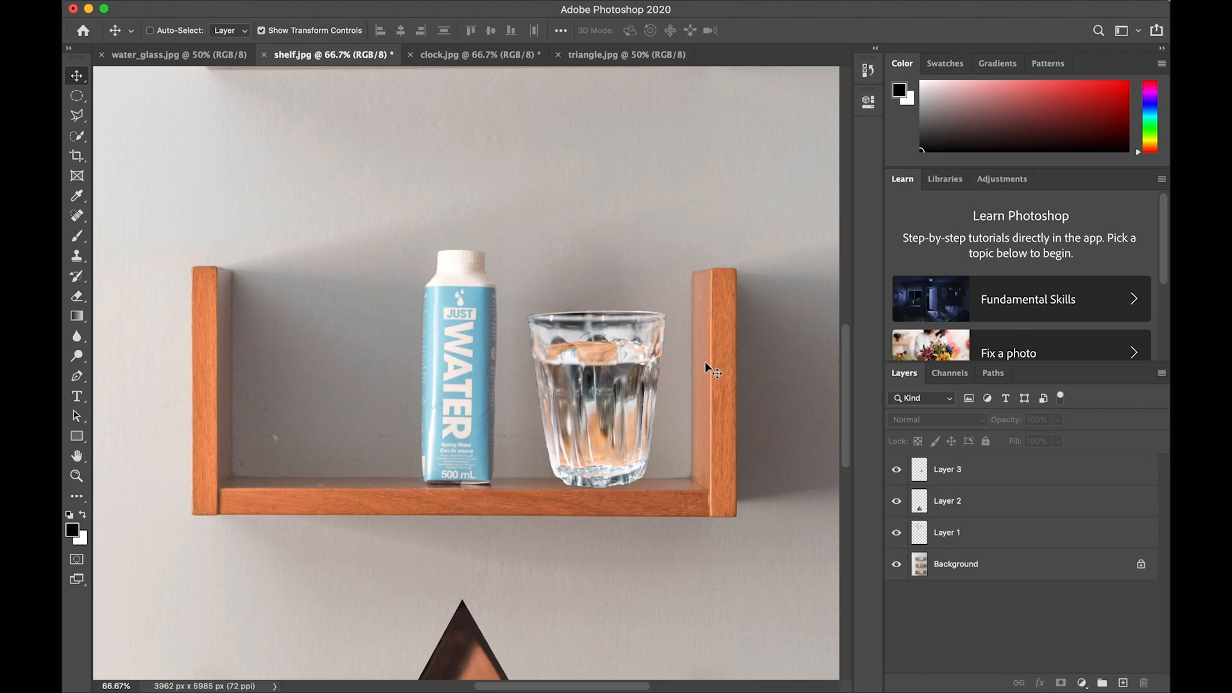
scroll(708, 369, right, 10)
scroll(709, 370, down, 2)
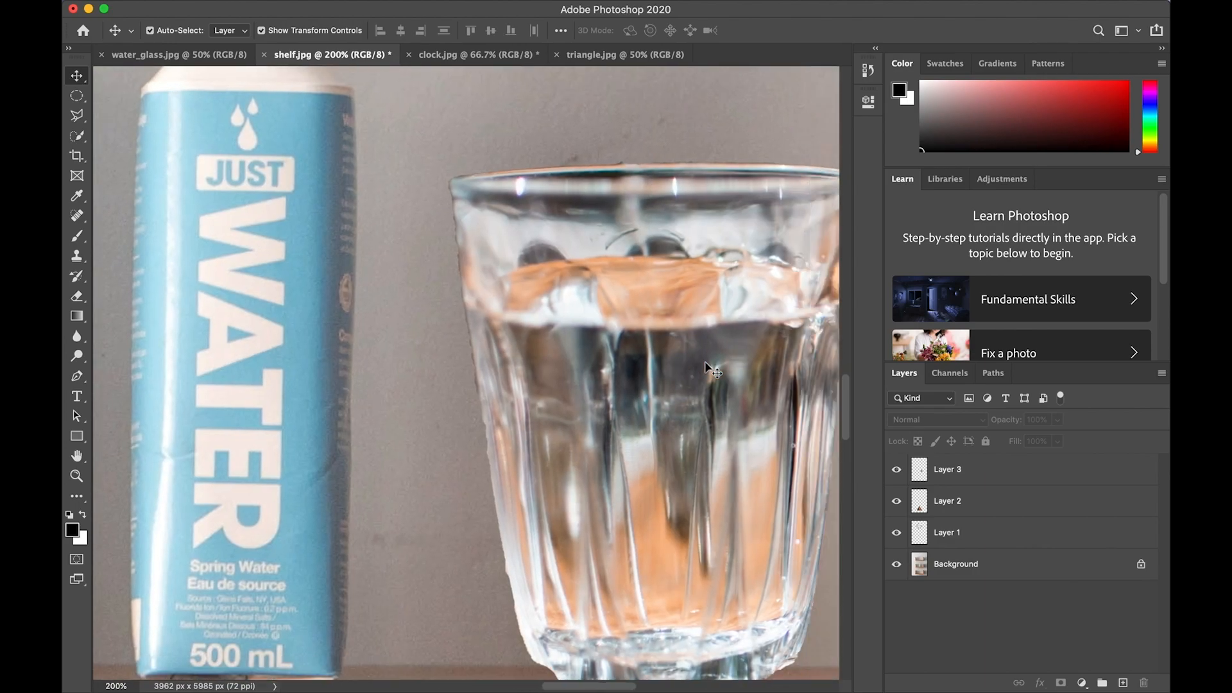
key(super+equal)
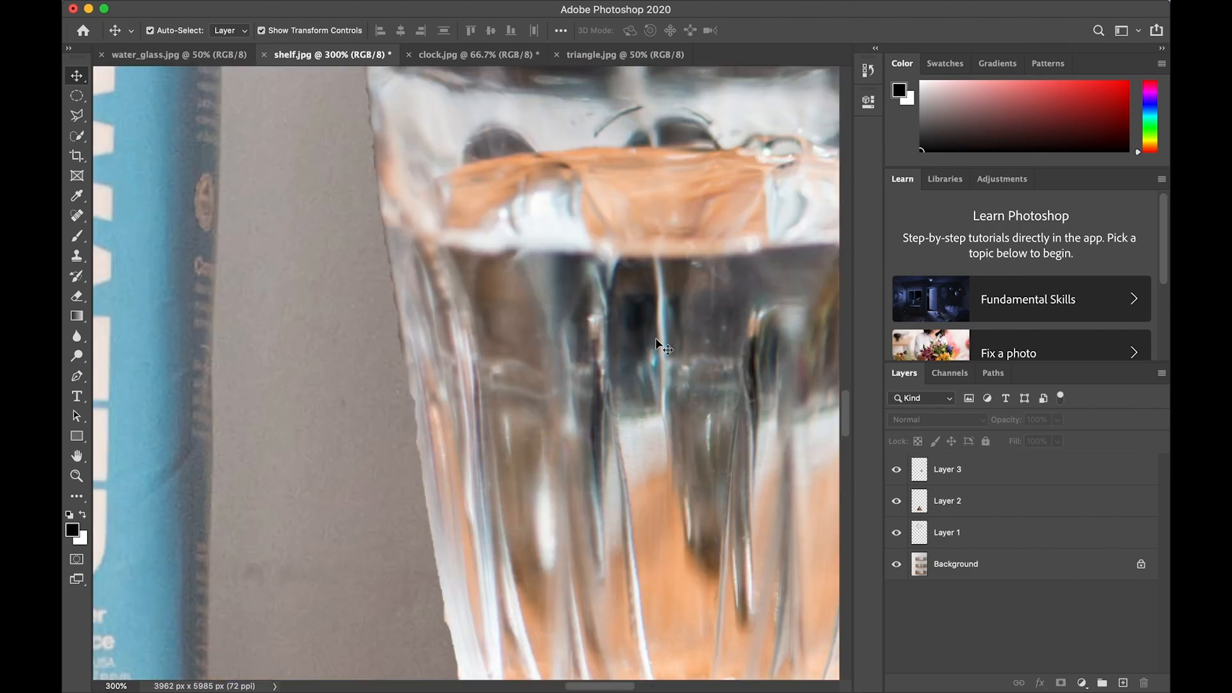
scroll(674, 353, up, 5)
scroll(616, 318, left, 3)
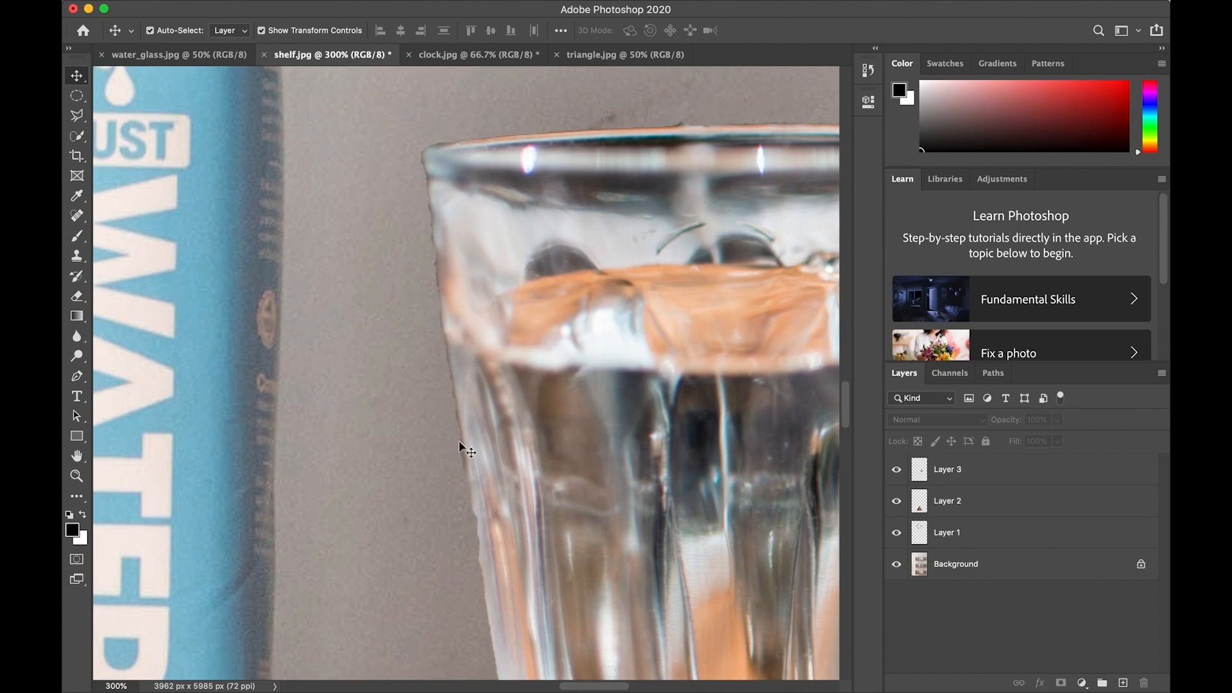
- Select the pasted glass's layer and delete it from shelf.jpg
click(554, 389)
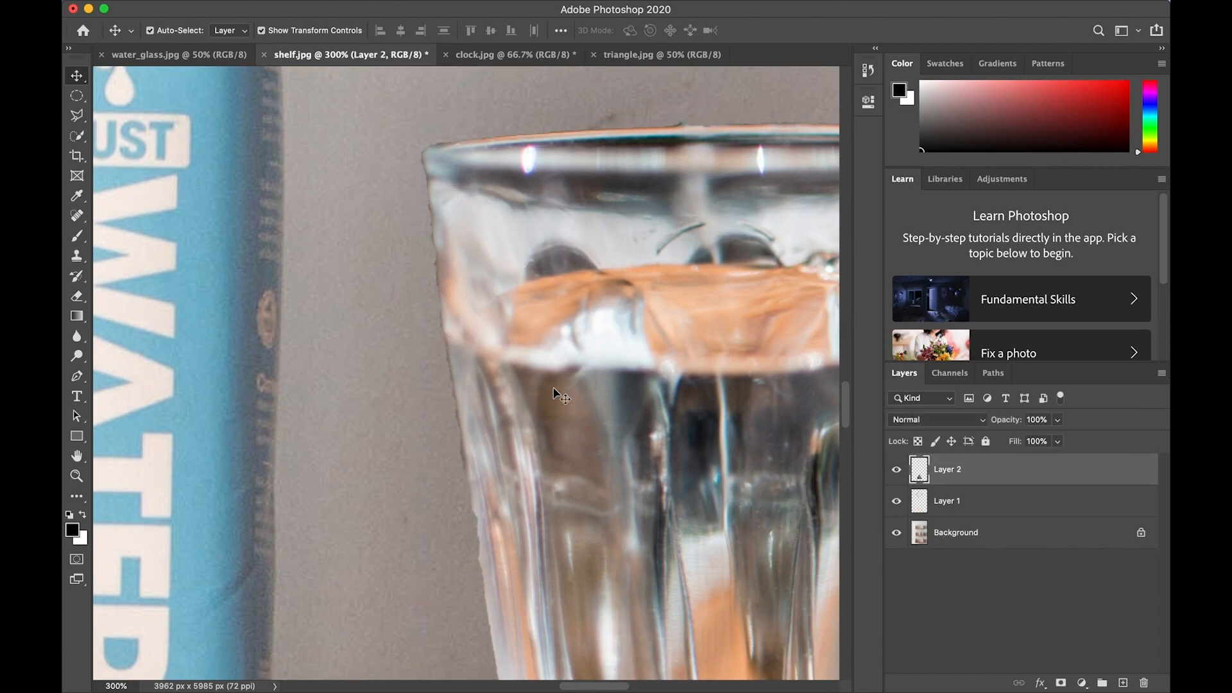
- Delete the pasted glass from shelf.jpg
key(Delete)
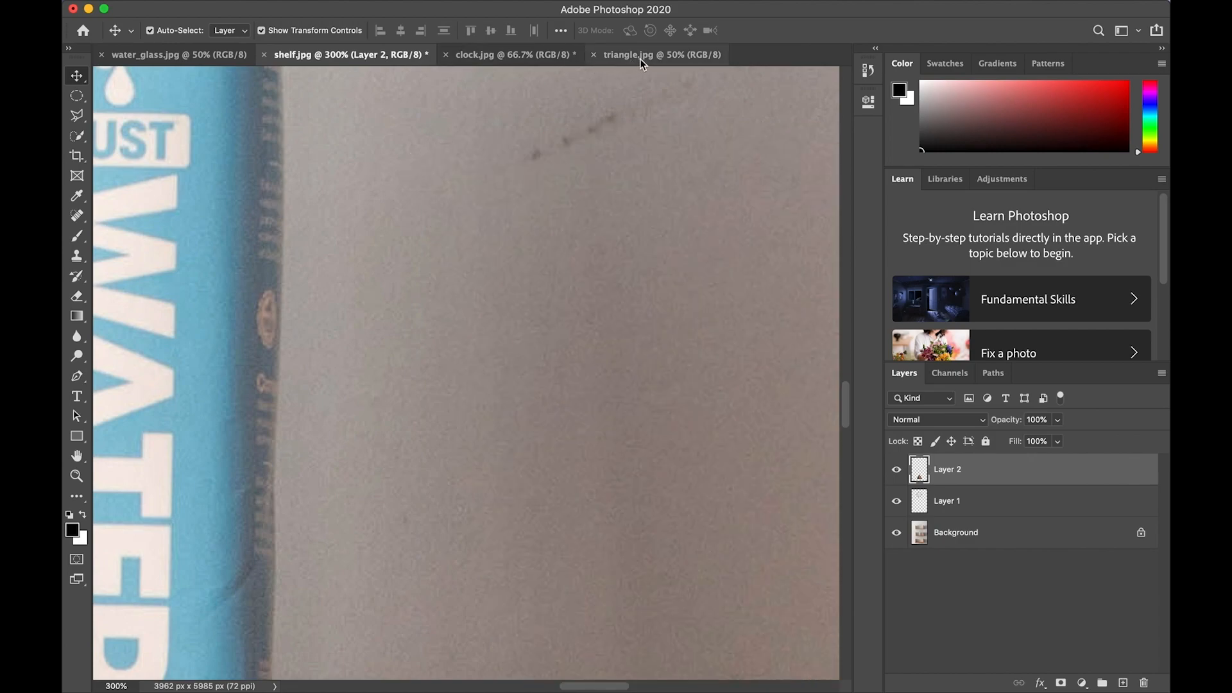
- Refine the glass selection in water_glass.jpg with the Refine Edge Brush in Select and Mask, and apply the result
click(199, 51)
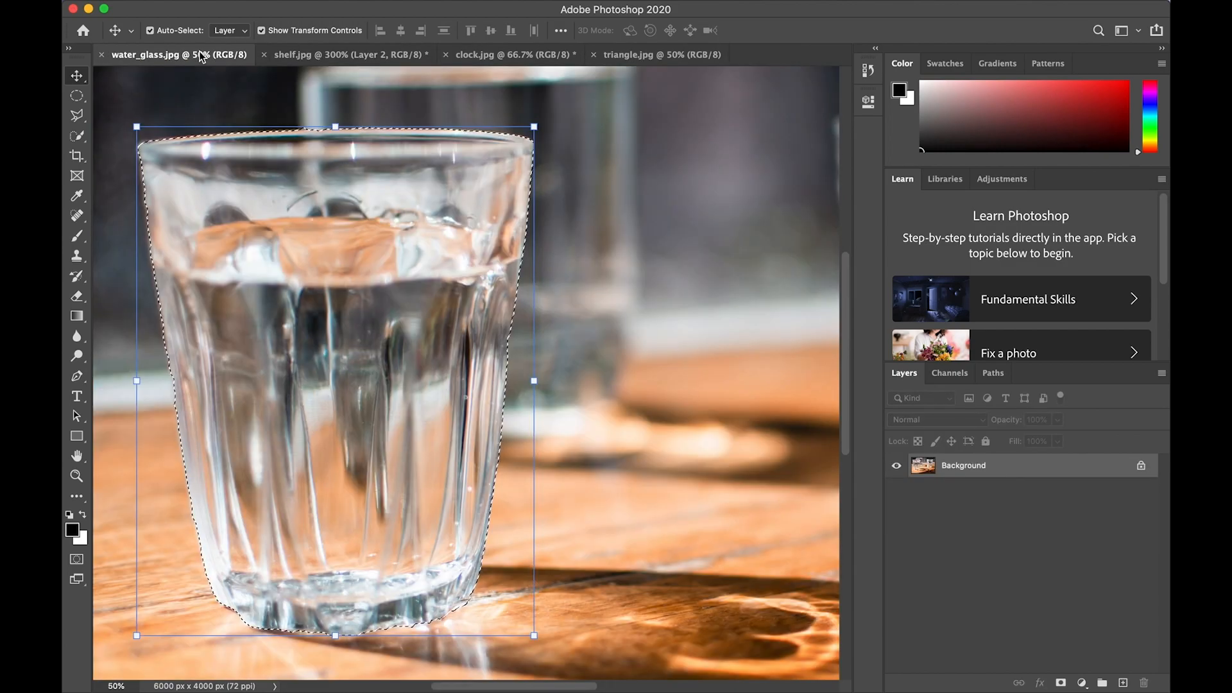
scroll(299, 265, left, 5)
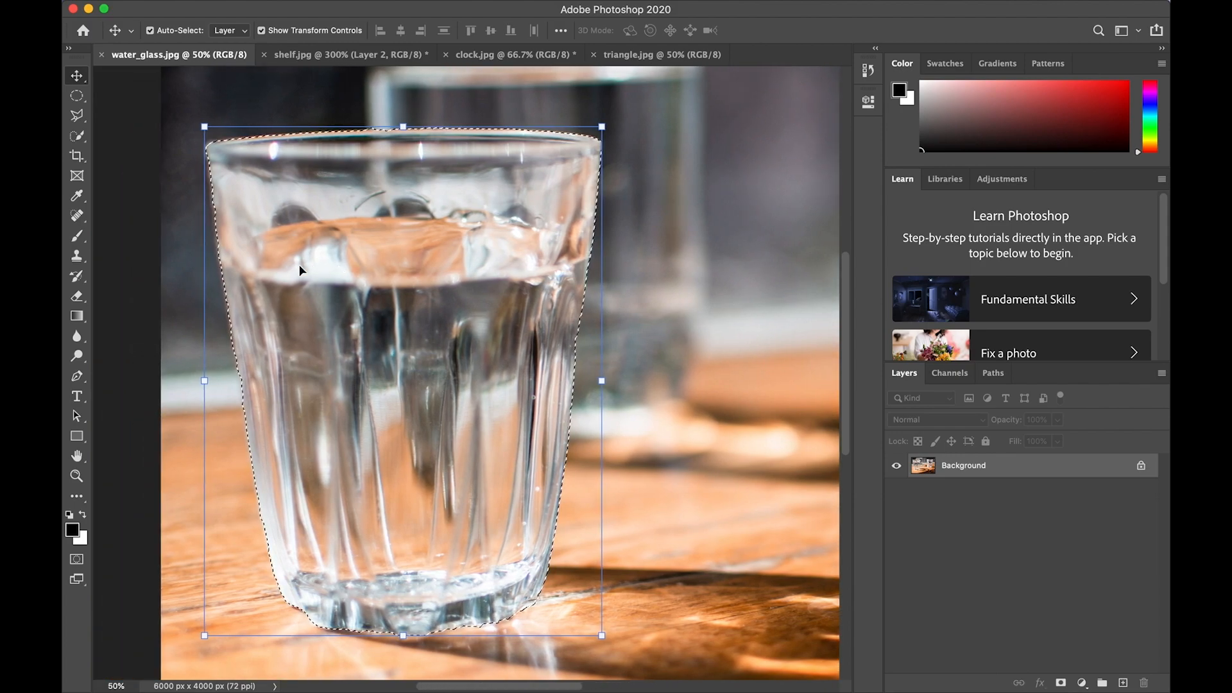
click(77, 137)
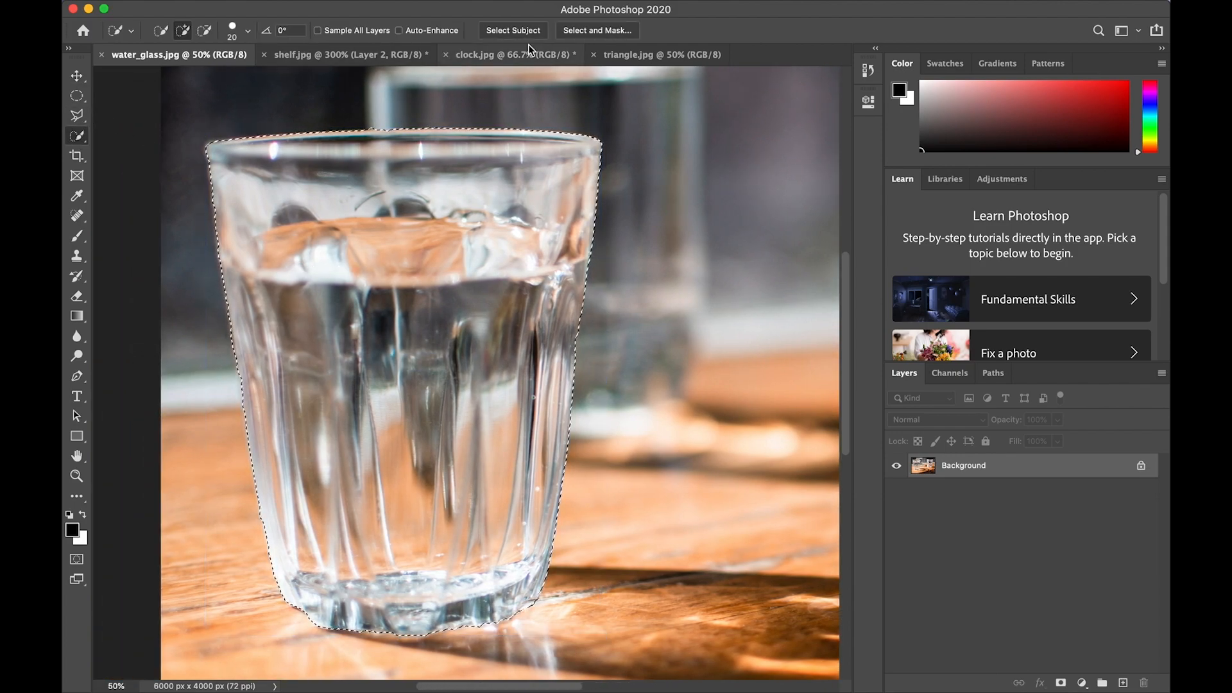
click(585, 30)
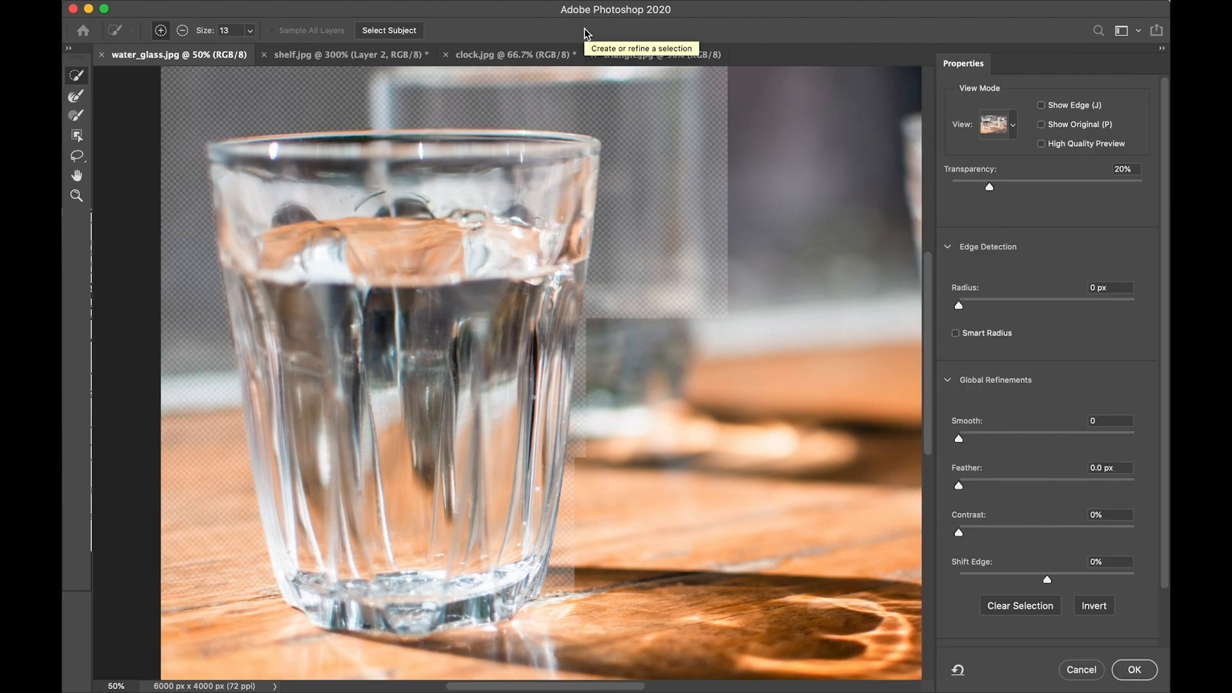
key(super+plus)
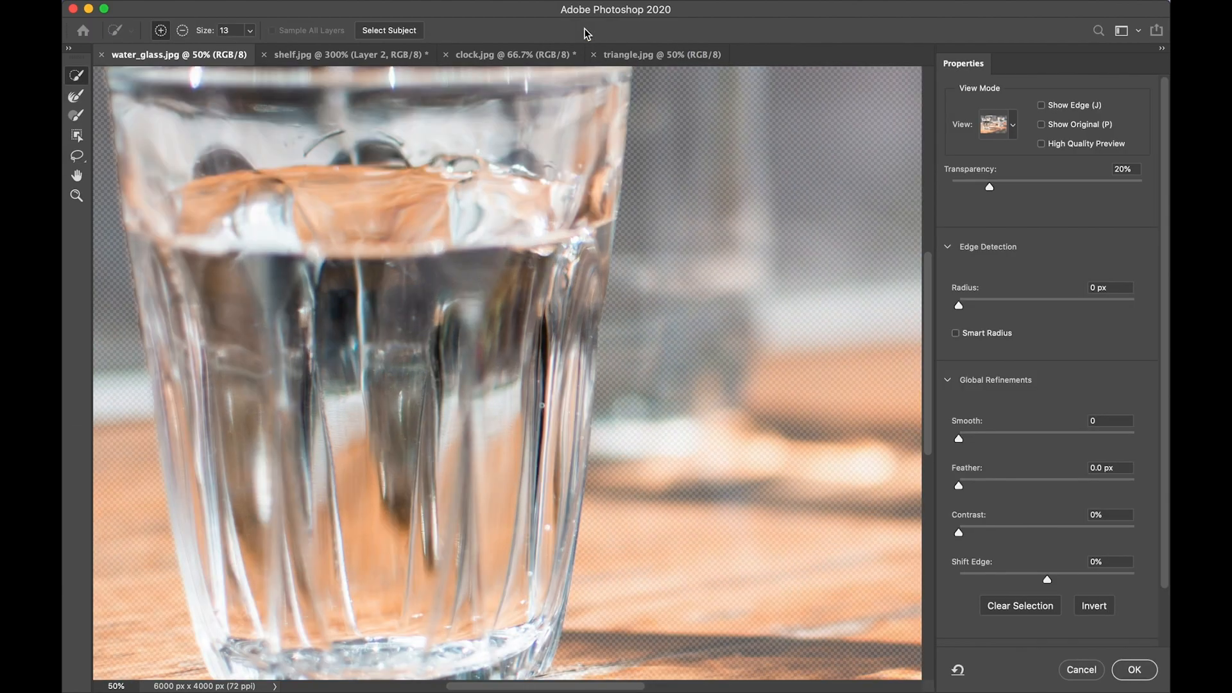
scroll(462, 176, left, 5)
scroll(463, 176, up, 2)
scroll(462, 176, left, 5)
scroll(462, 176, down, 1)
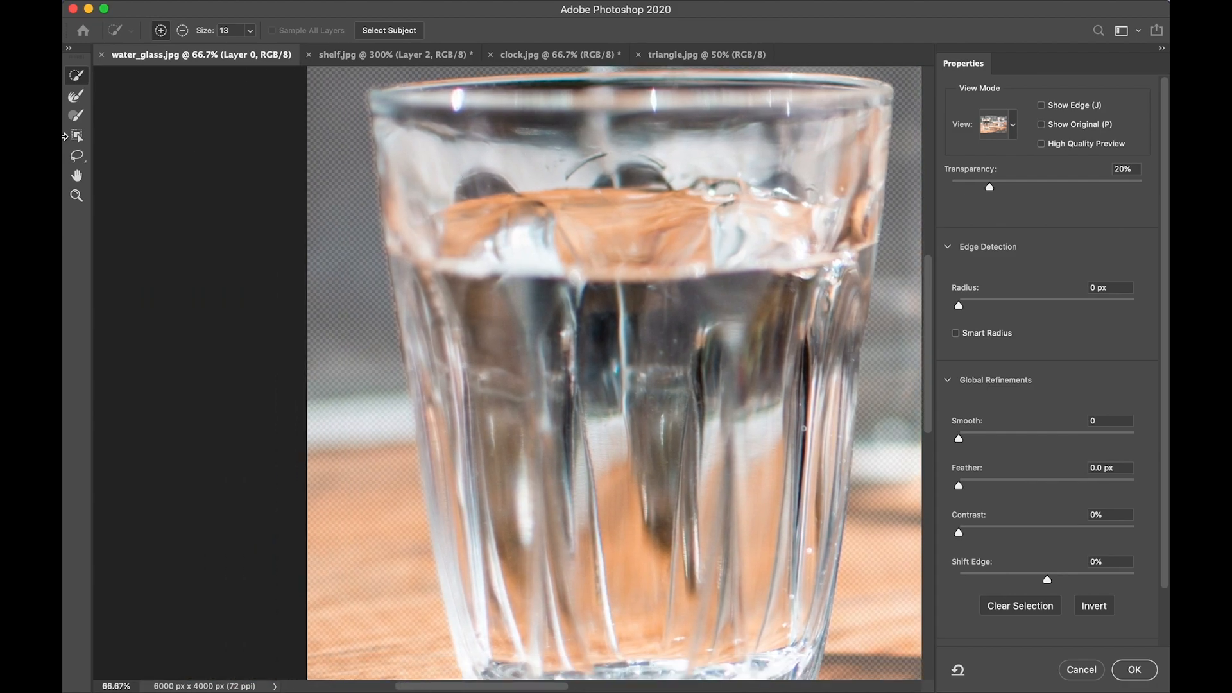
click(76, 98)
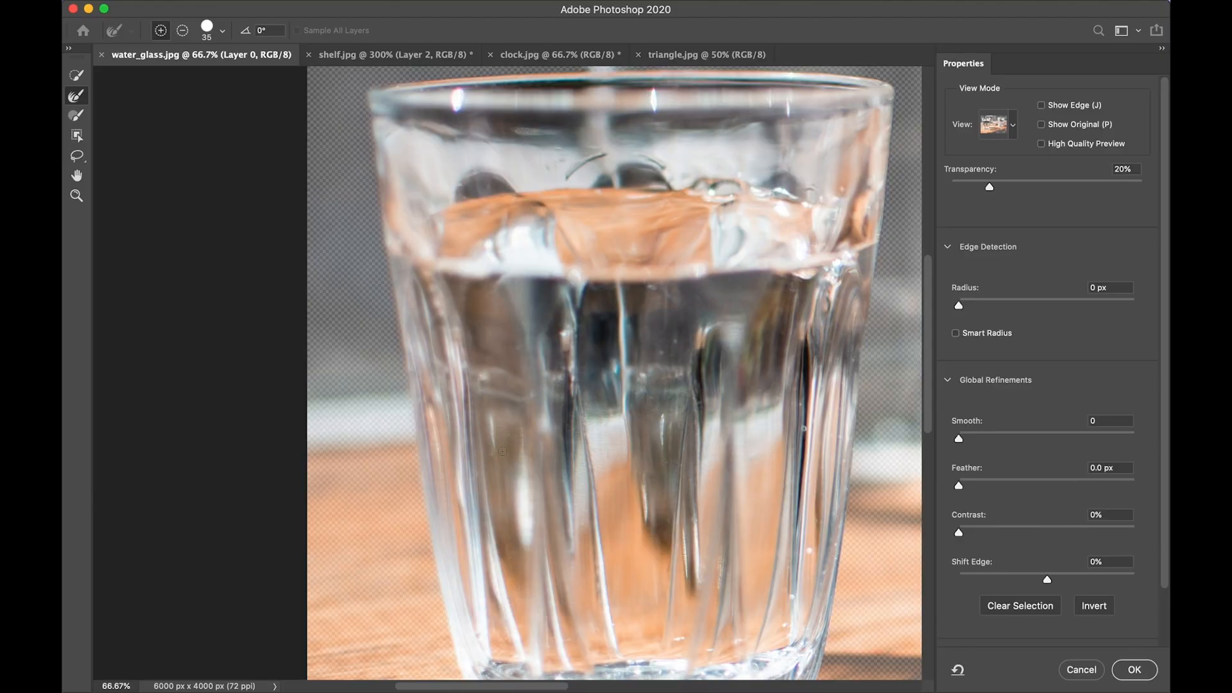
click(1124, 672)
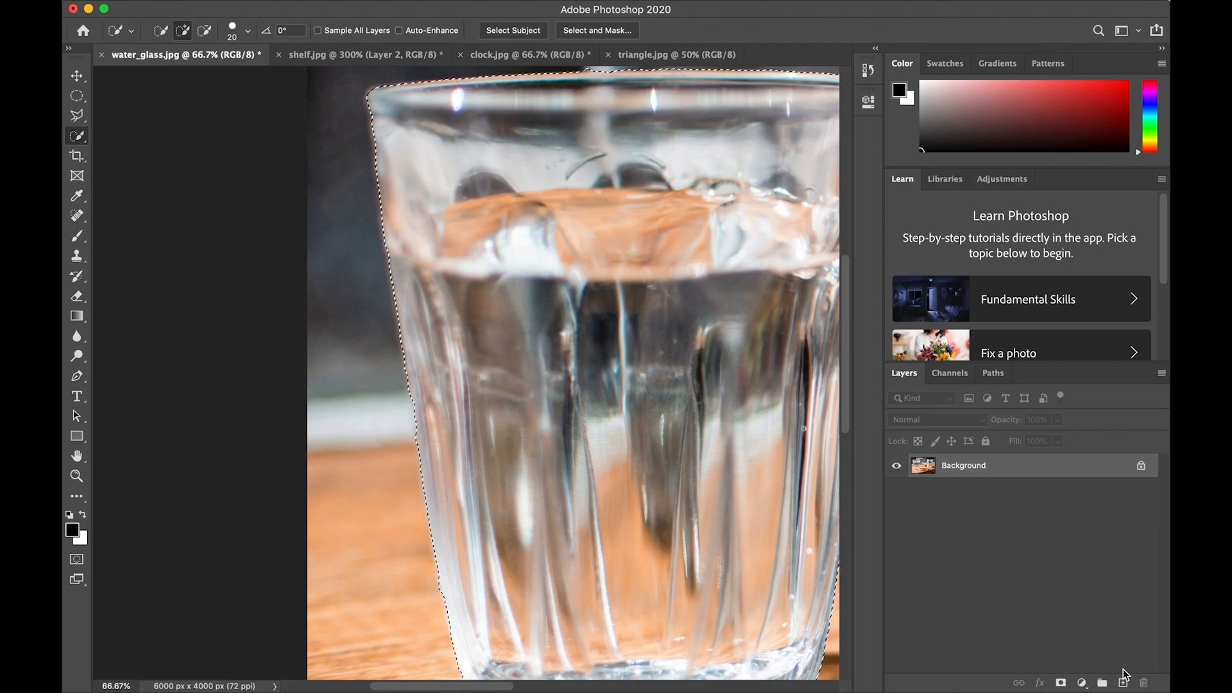
- Copy the refined glass selection and paste it into shelf.jpg
key(super+minus)
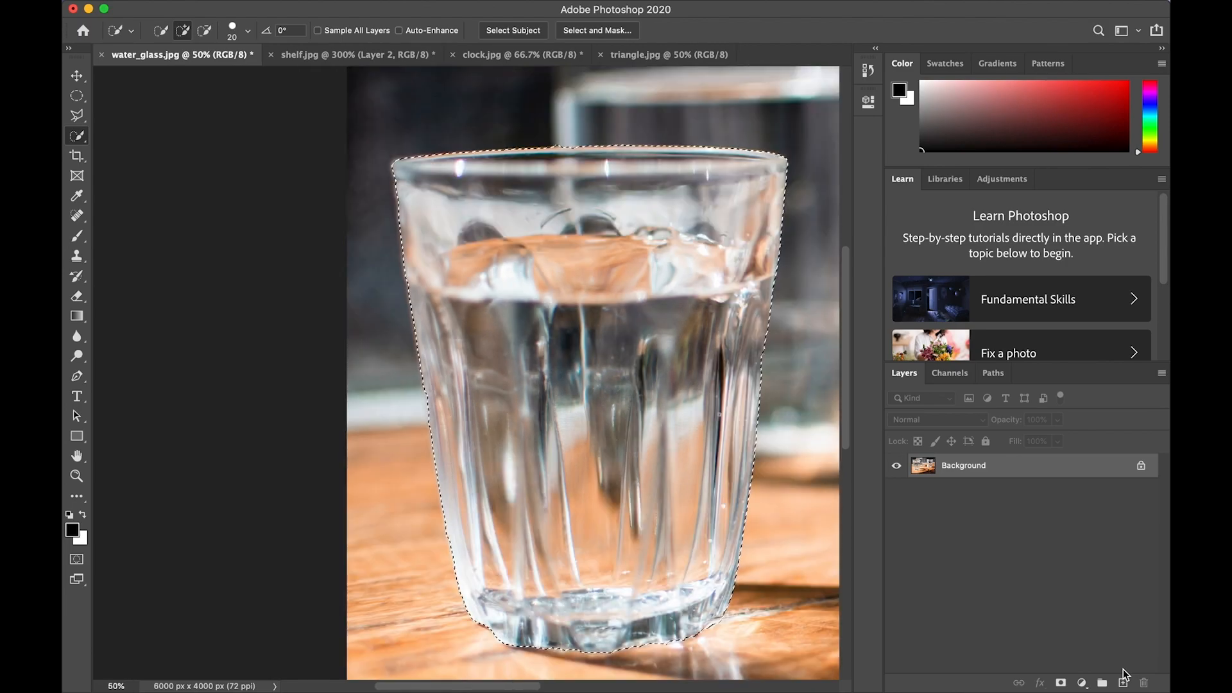
click(216, 8)
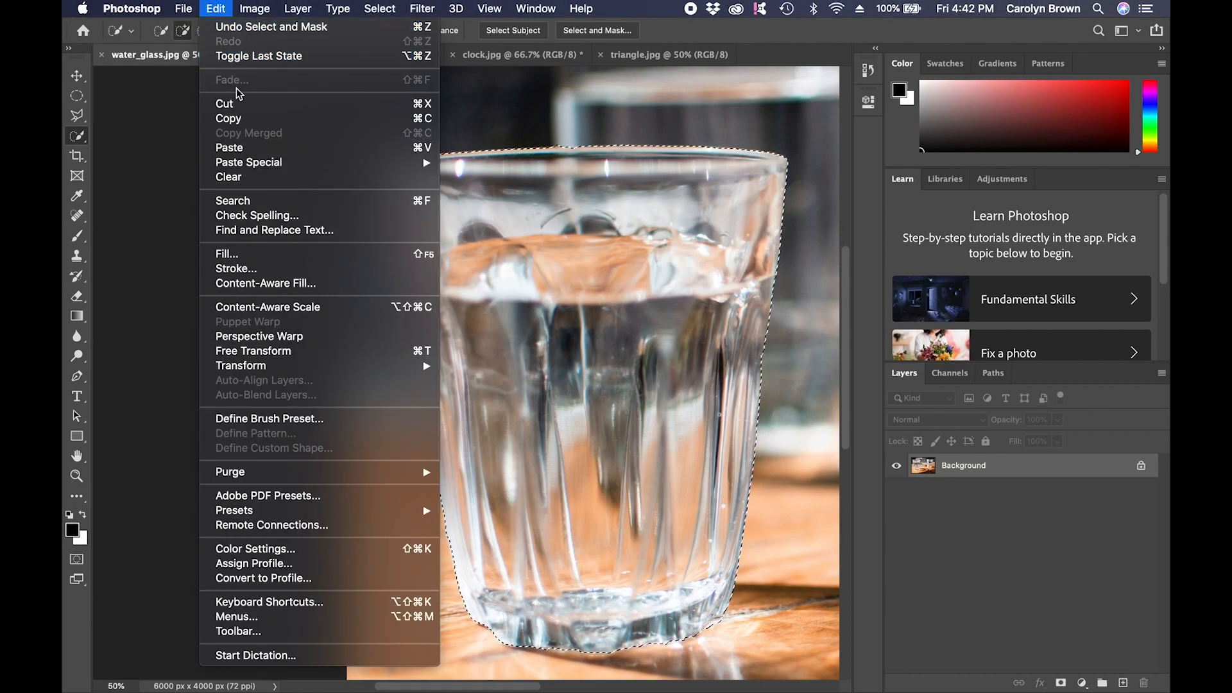
click(239, 119)
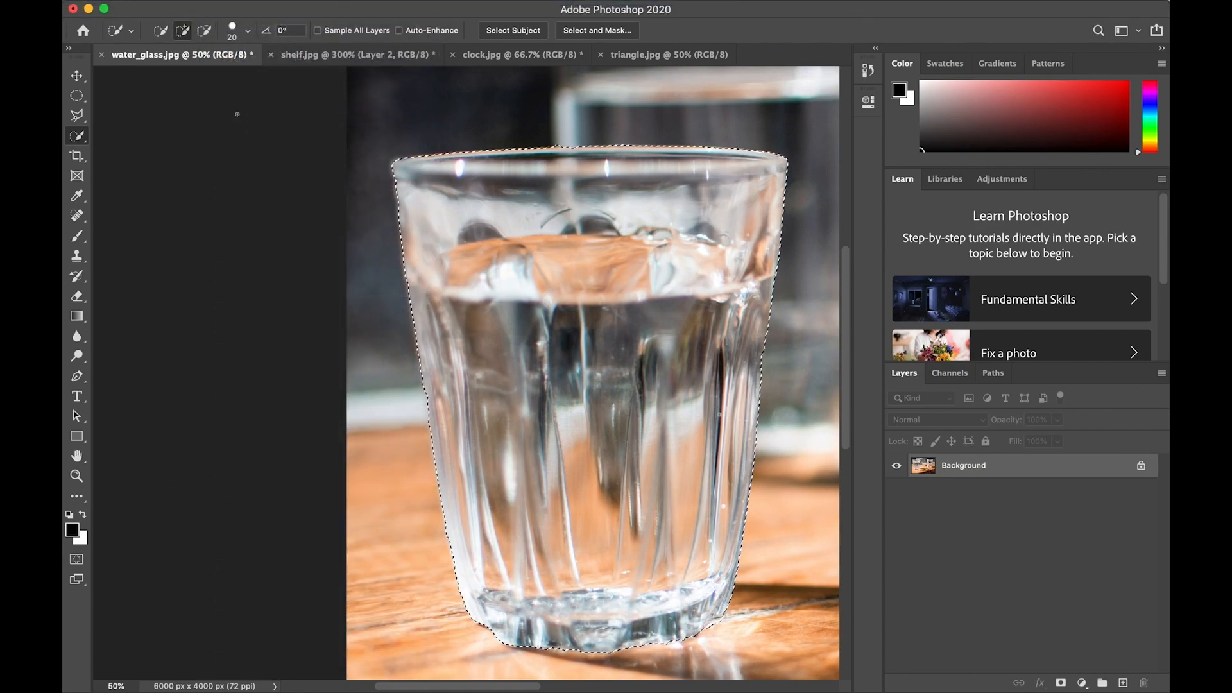
click(313, 56)
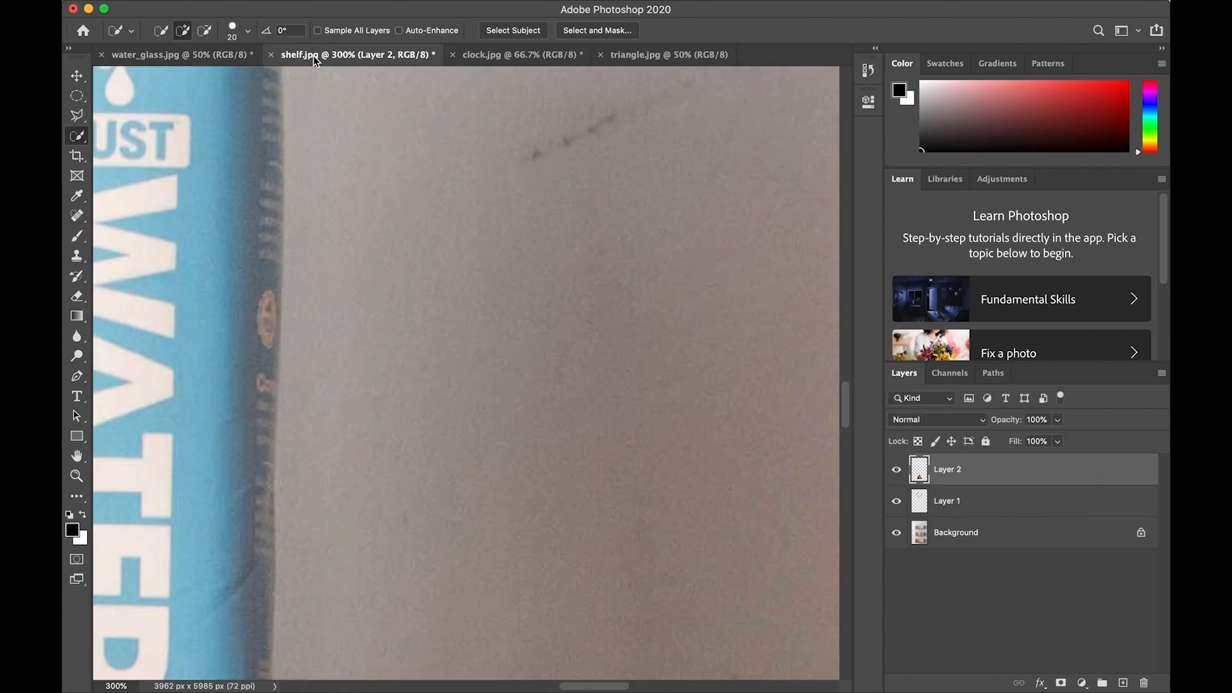
key(super+minus)
key(super+minus)
key(super+minus)
key(super+minus)
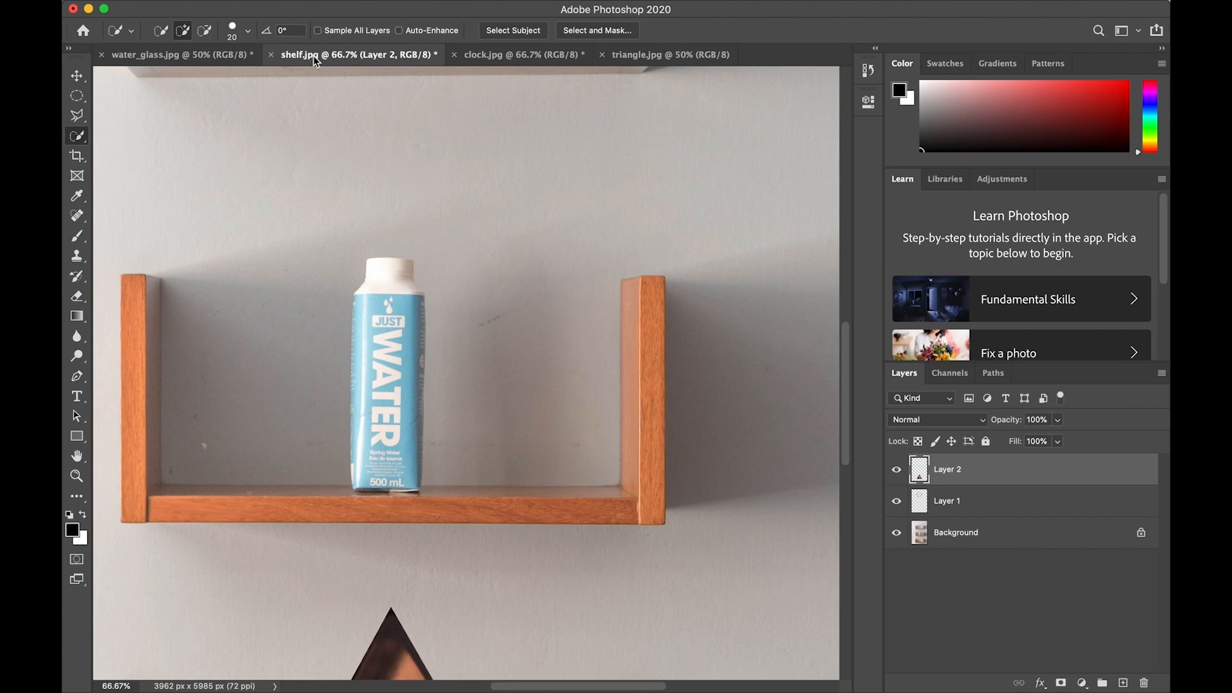
mouse_move(171, 2)
click(219, 9)
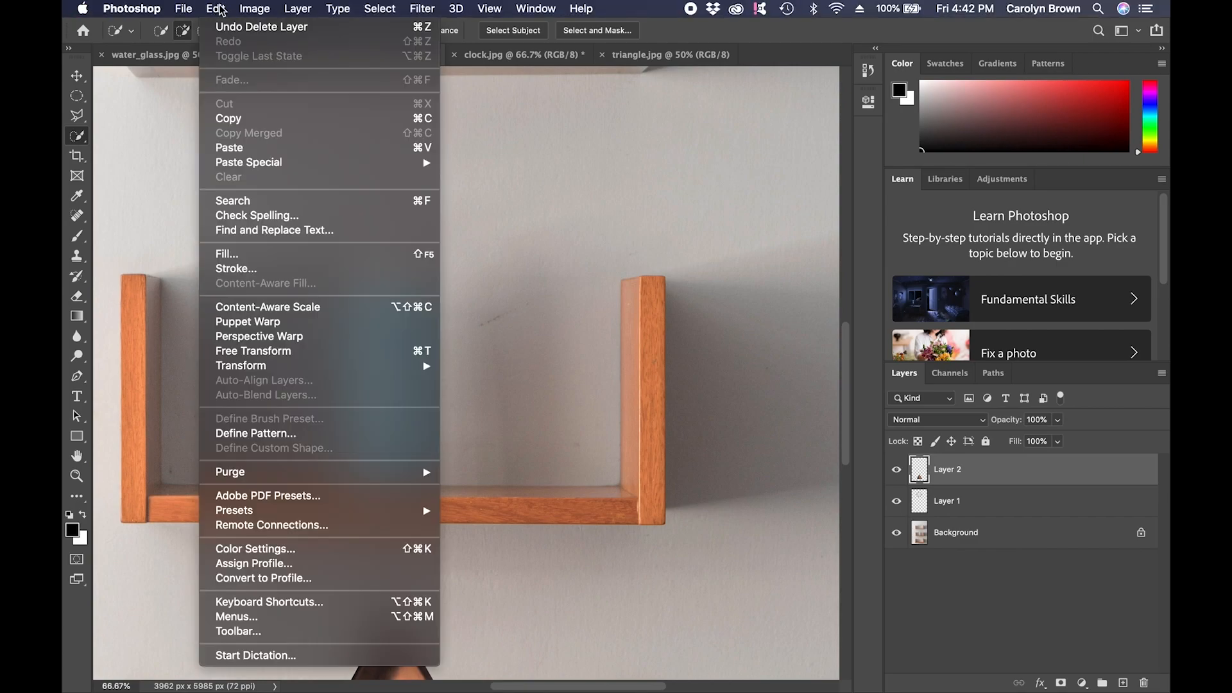
click(222, 149)
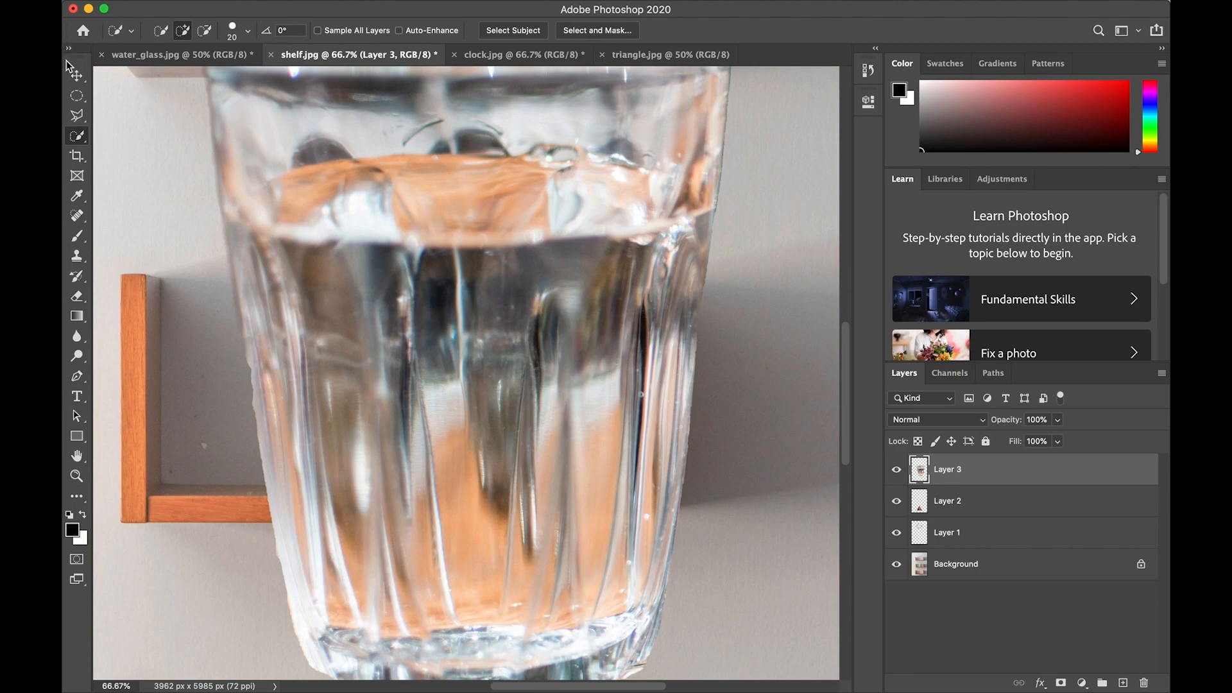
- Scale the newly pasted glass to about 25%, stand it on the middle shelf to the right of the water carton, and deselect its layer
click(76, 76)
scroll(479, 184, up, 2)
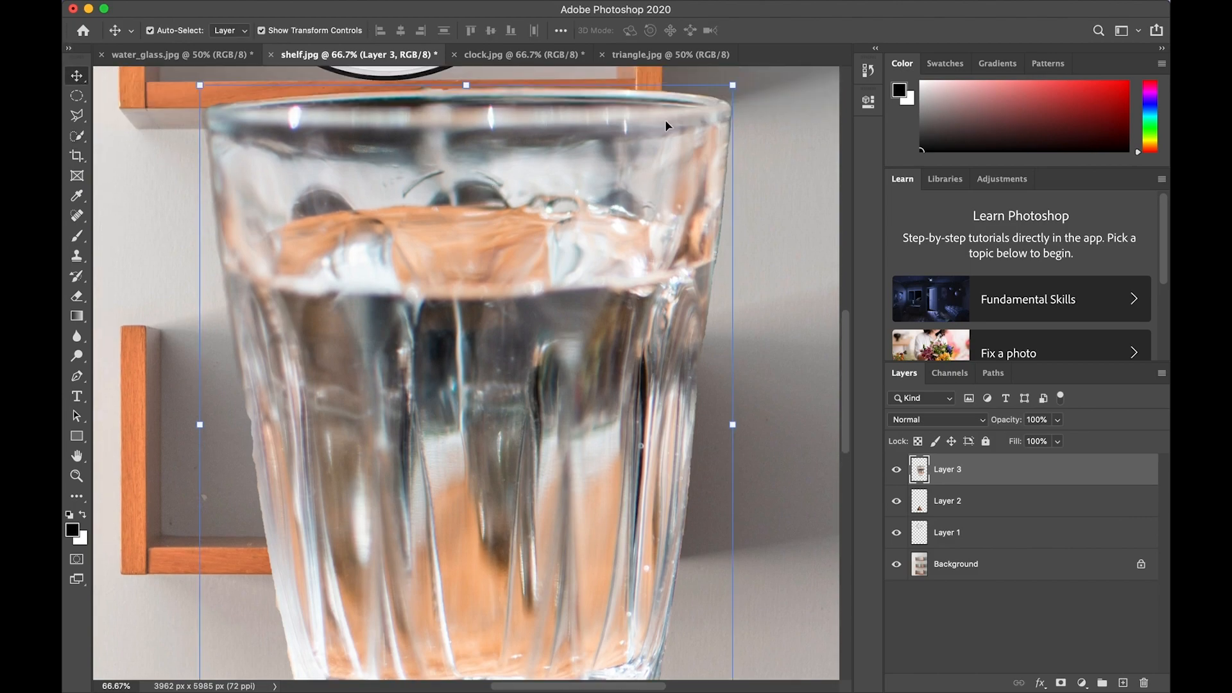
drag(733, 84, 390, 521)
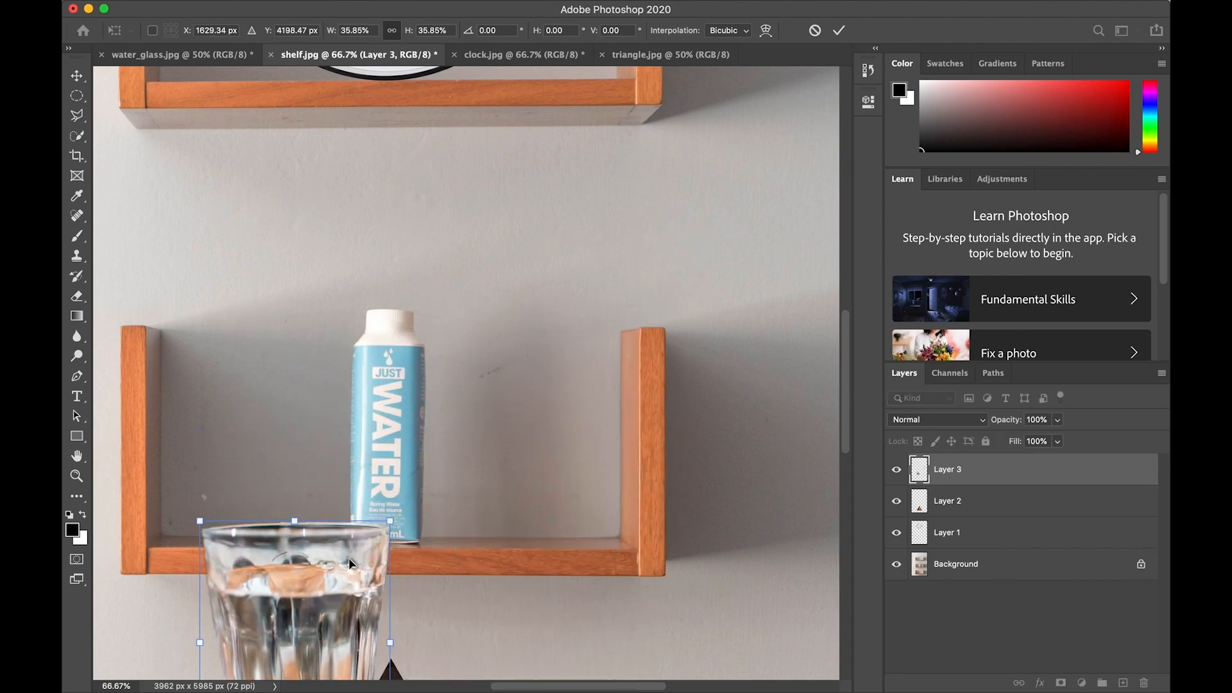
drag(487, 457, 589, 370)
key(Return)
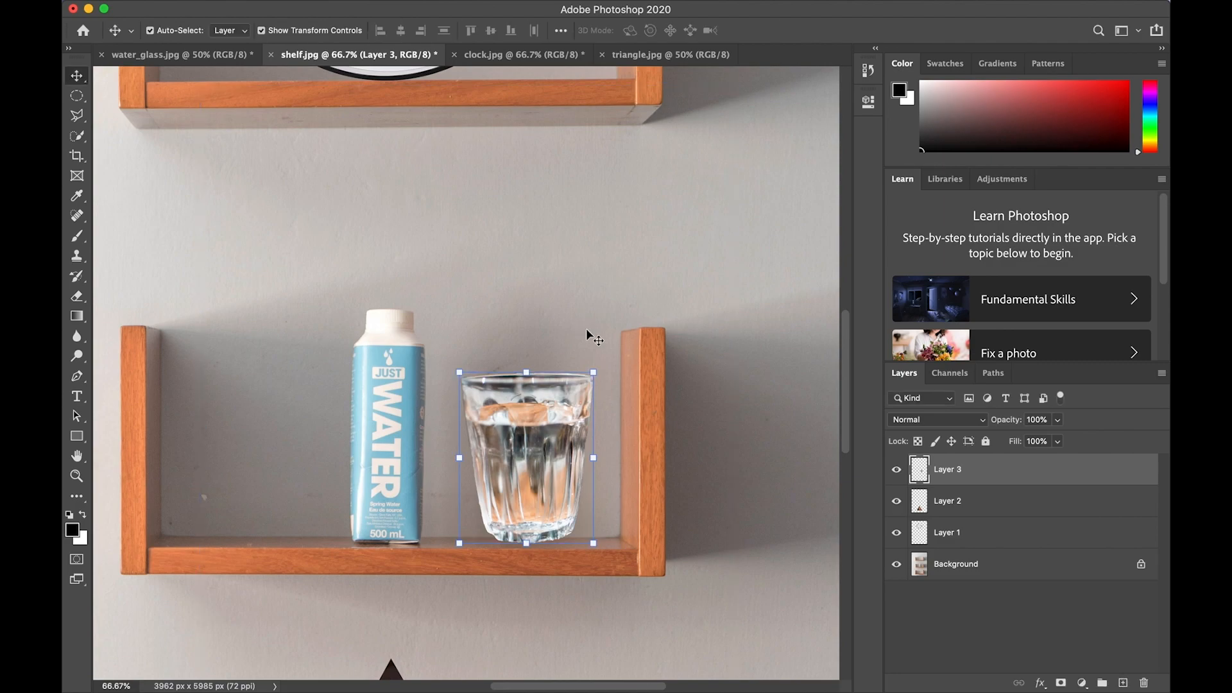
key(super+alt+a)
- Examine the refined cut-out edges of the glass up close, along its rim and left side
key(super+equal)
key(super+equal)
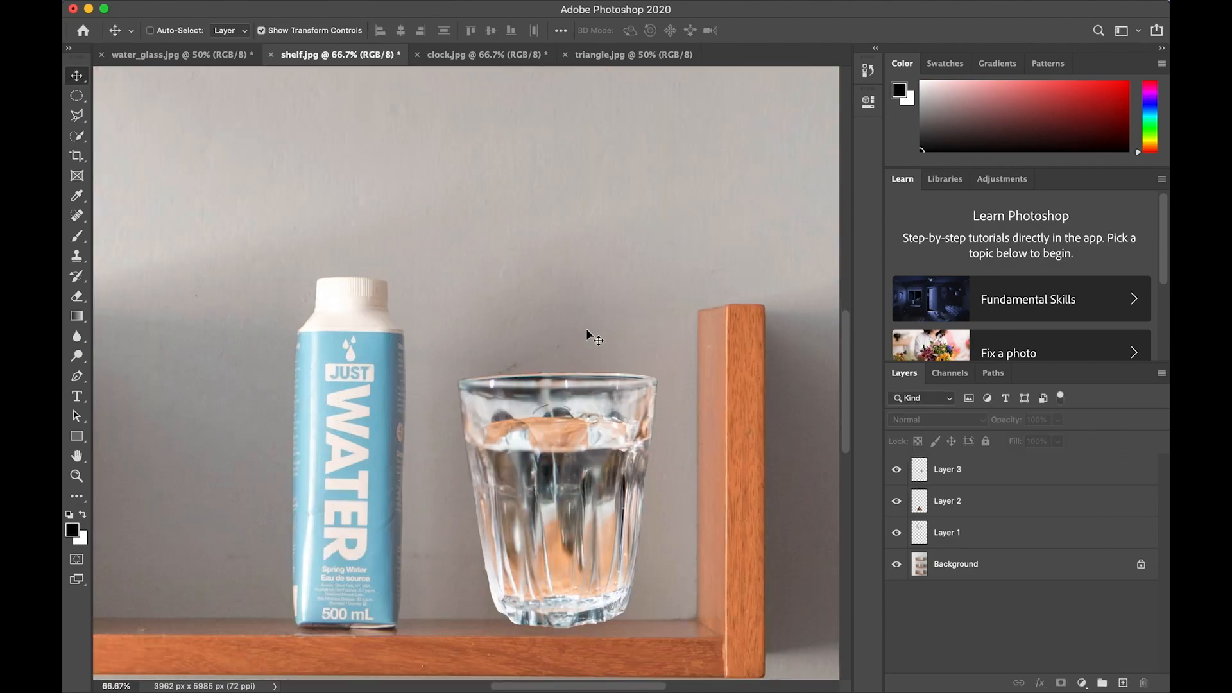
key(super+equal)
key(super+equal)
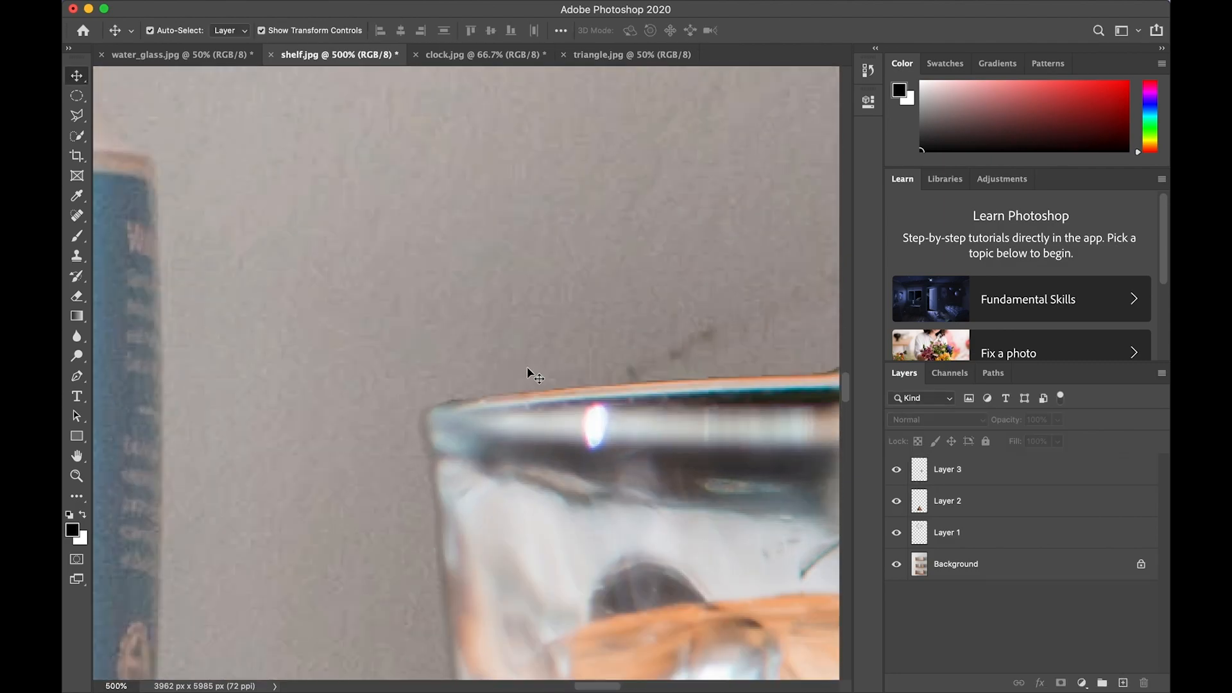
key(super+equal)
scroll(526, 367, down, 5)
scroll(527, 367, right, 2)
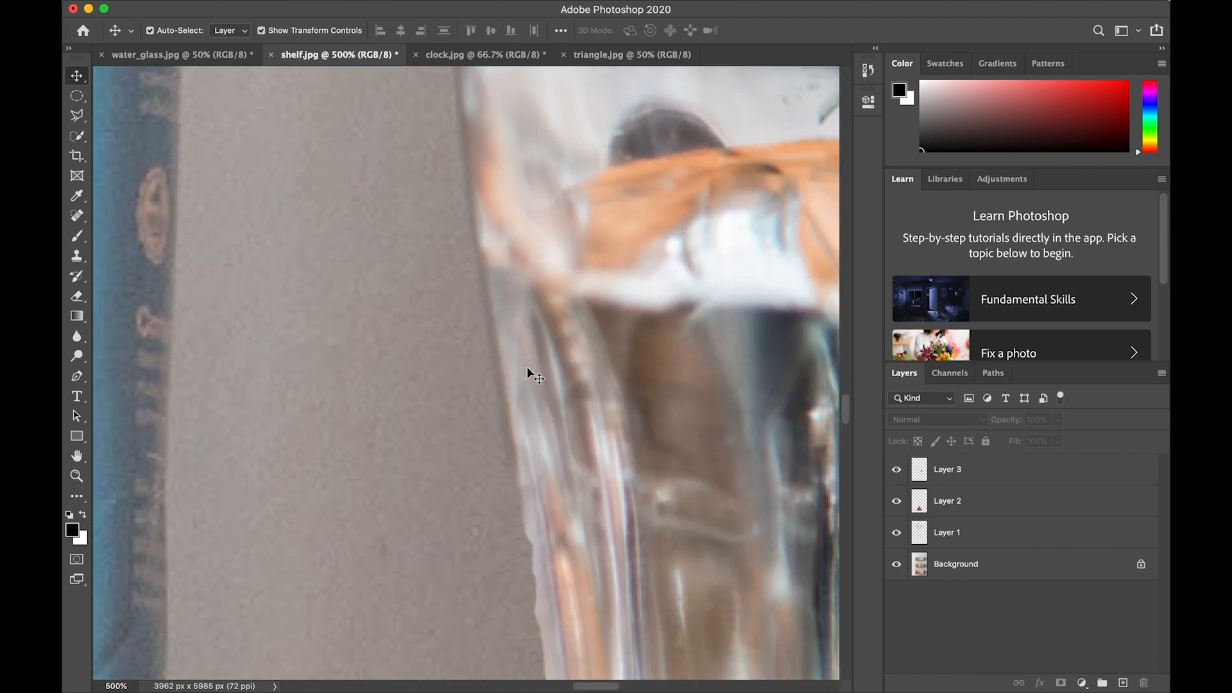
scroll(526, 367, up, 3)
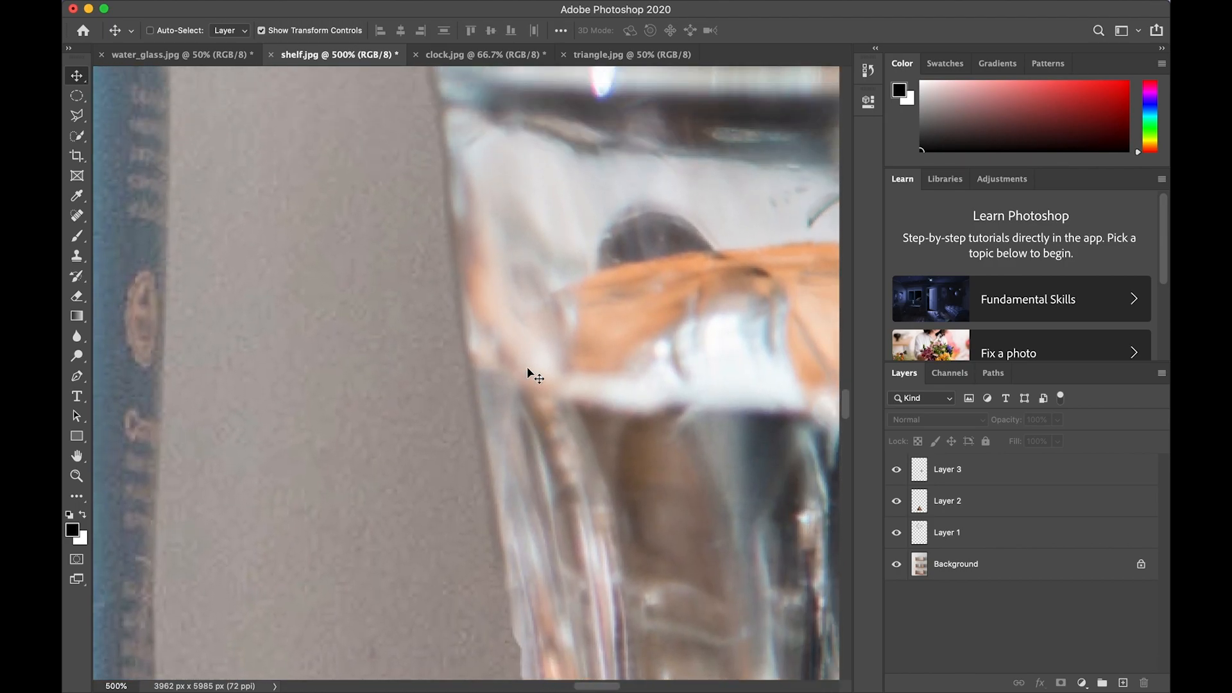
key(super+0)
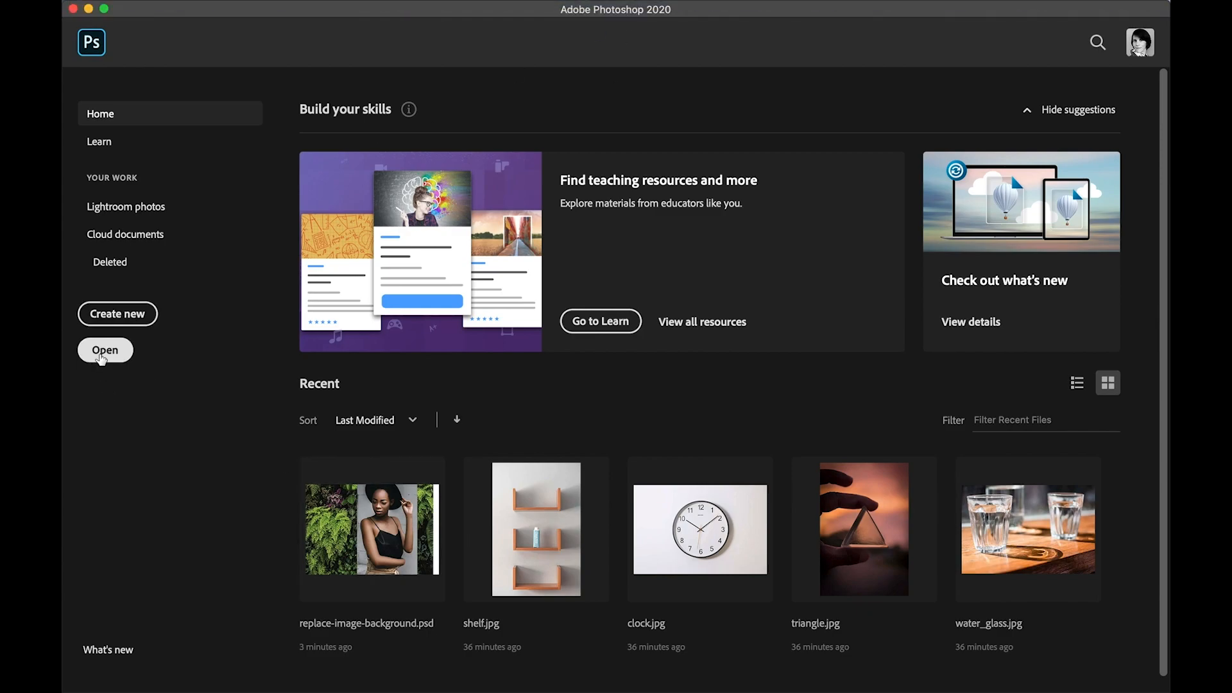
- Open model.jpg and replace-image-background.jpg together from the demo_files folder and arrange them as tabs in one window
click(103, 354)
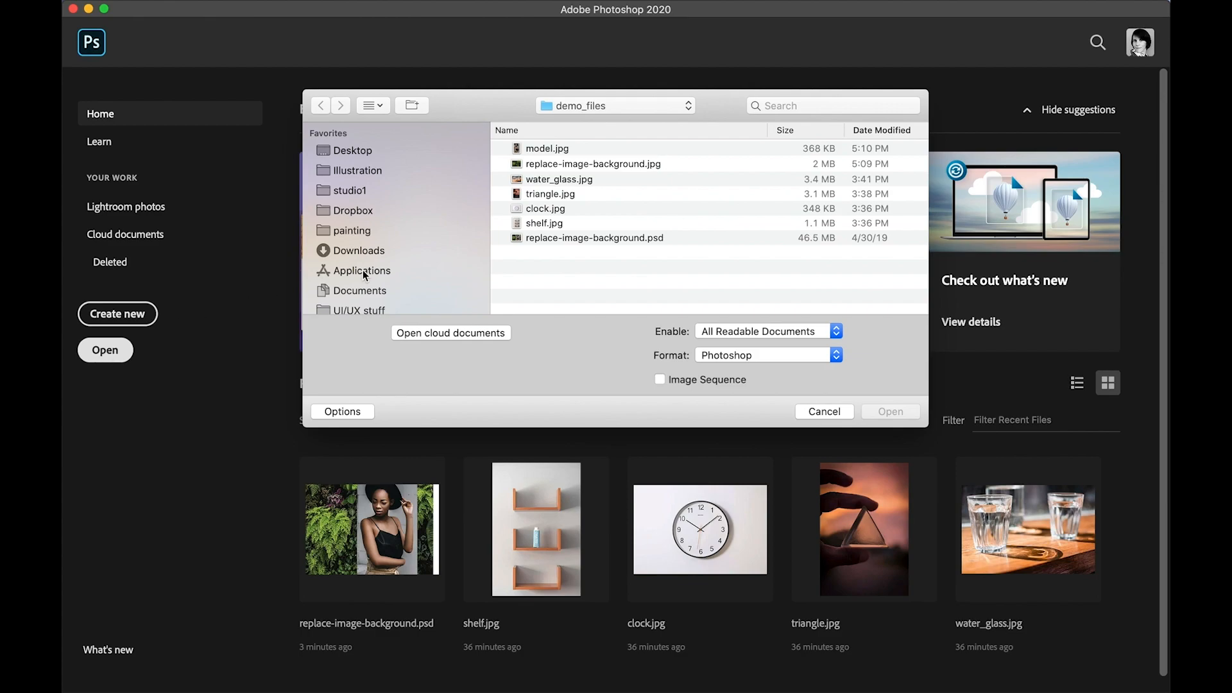
click(556, 150)
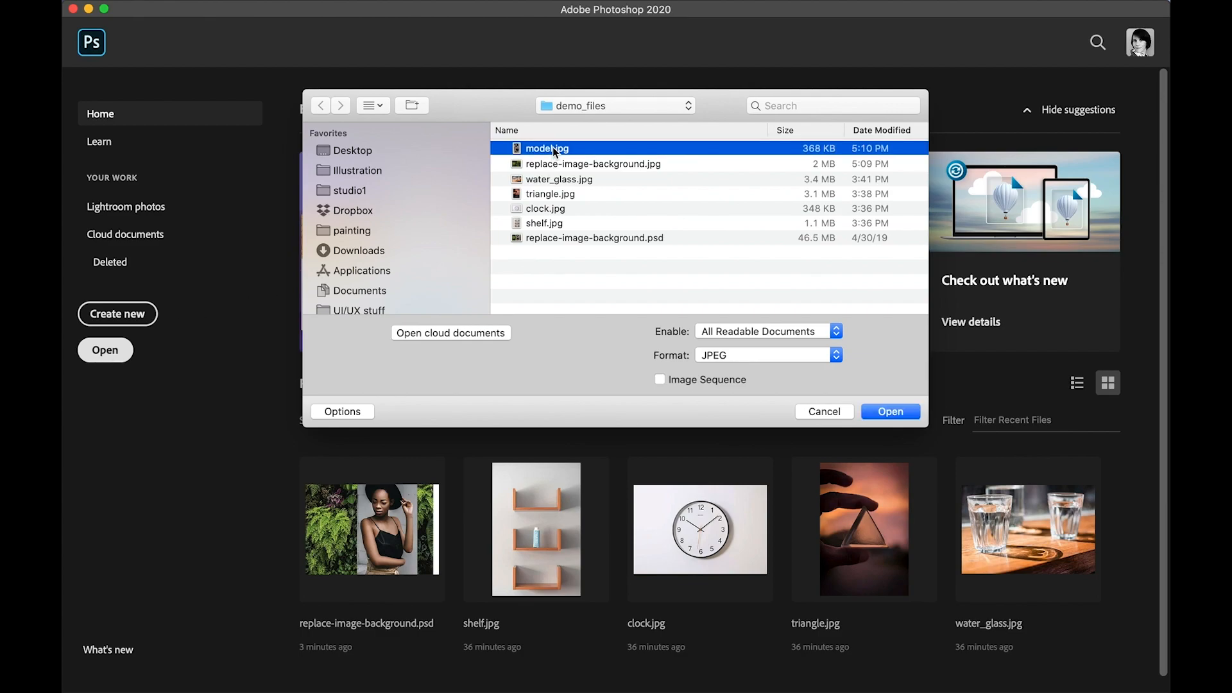
shift+click(558, 164)
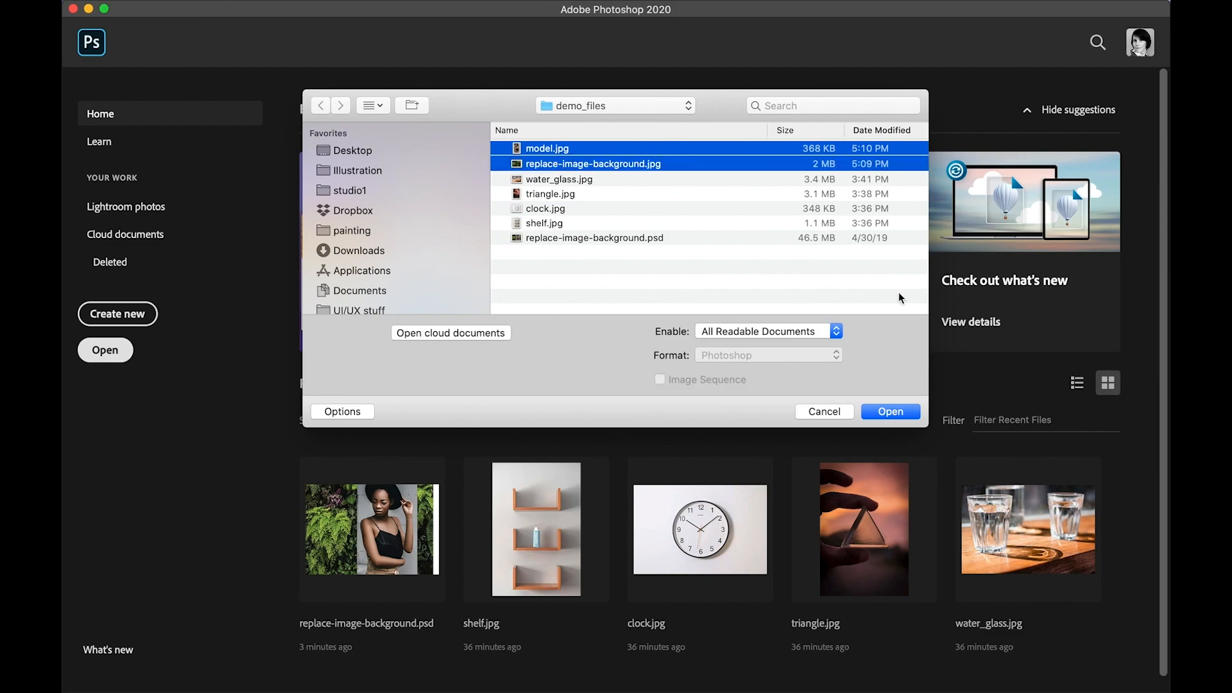
click(889, 414)
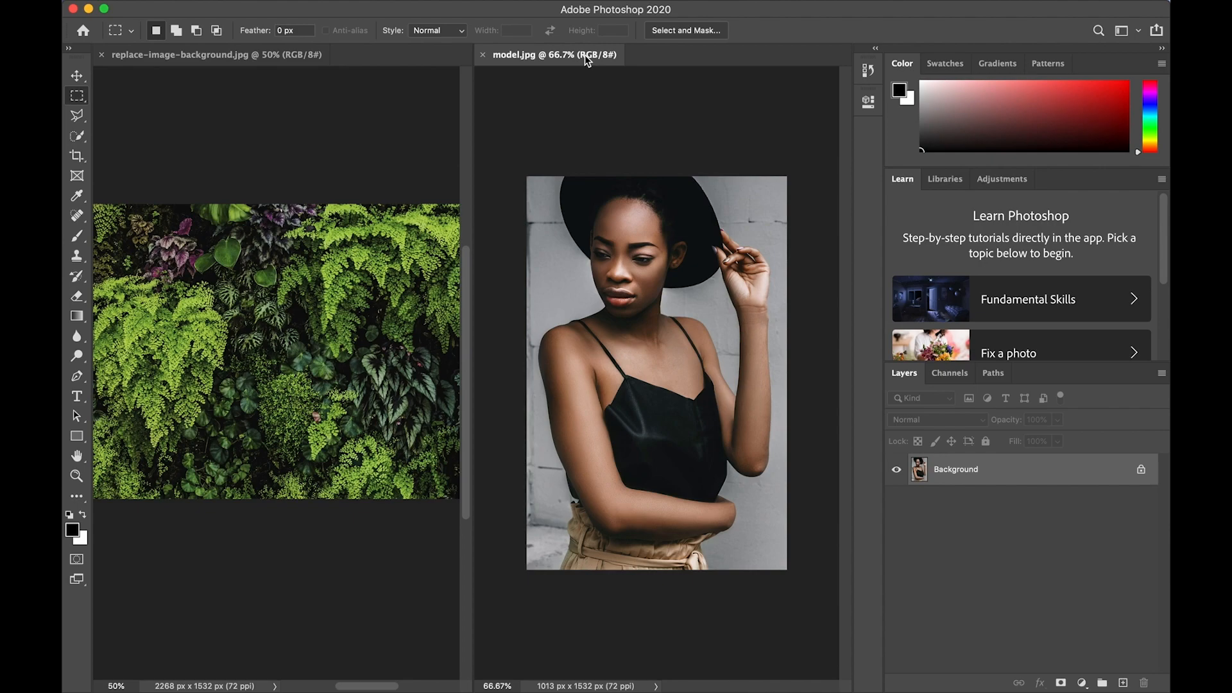
mouse_move(674, 5)
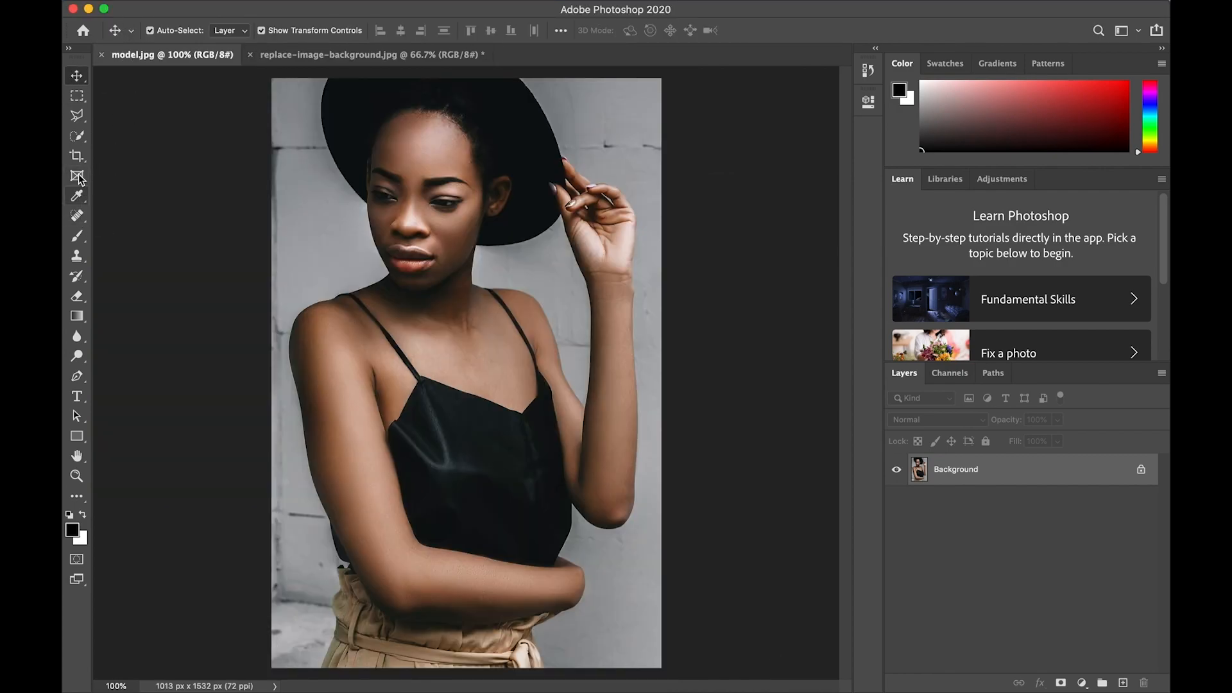
- Select the woman in model.jpg with the Object Selection Tool, using a rectangle around the whole picture
click(78, 139)
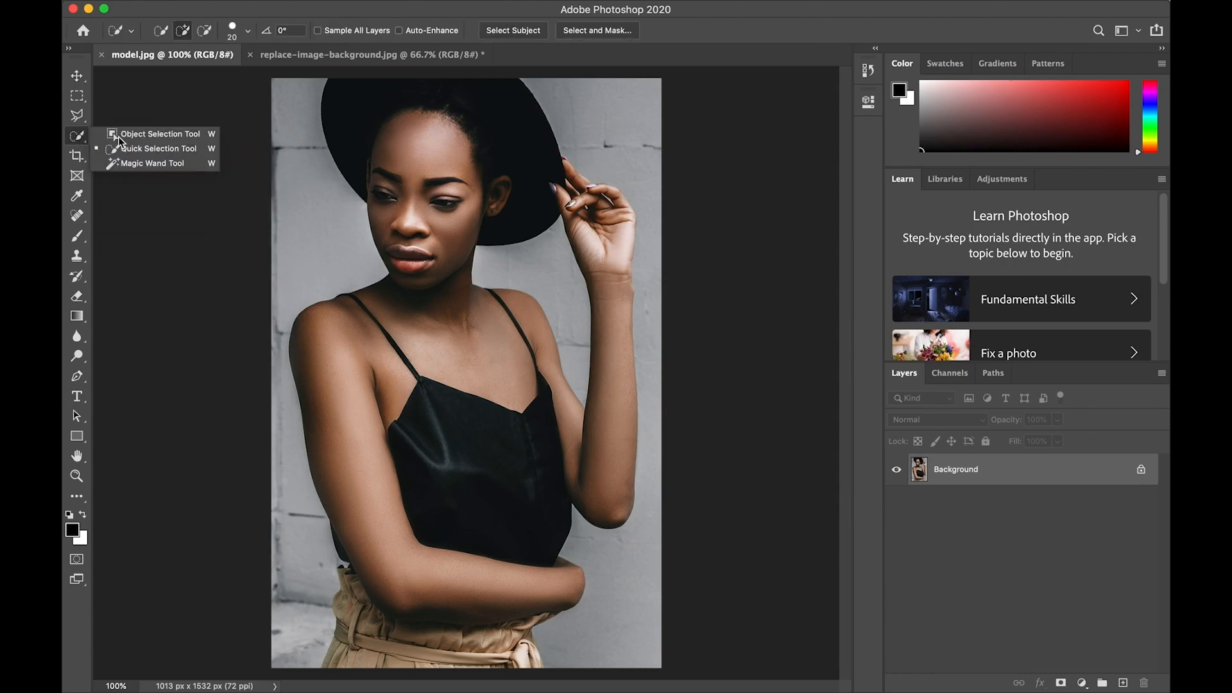
click(122, 132)
drag(273, 78, 665, 671)
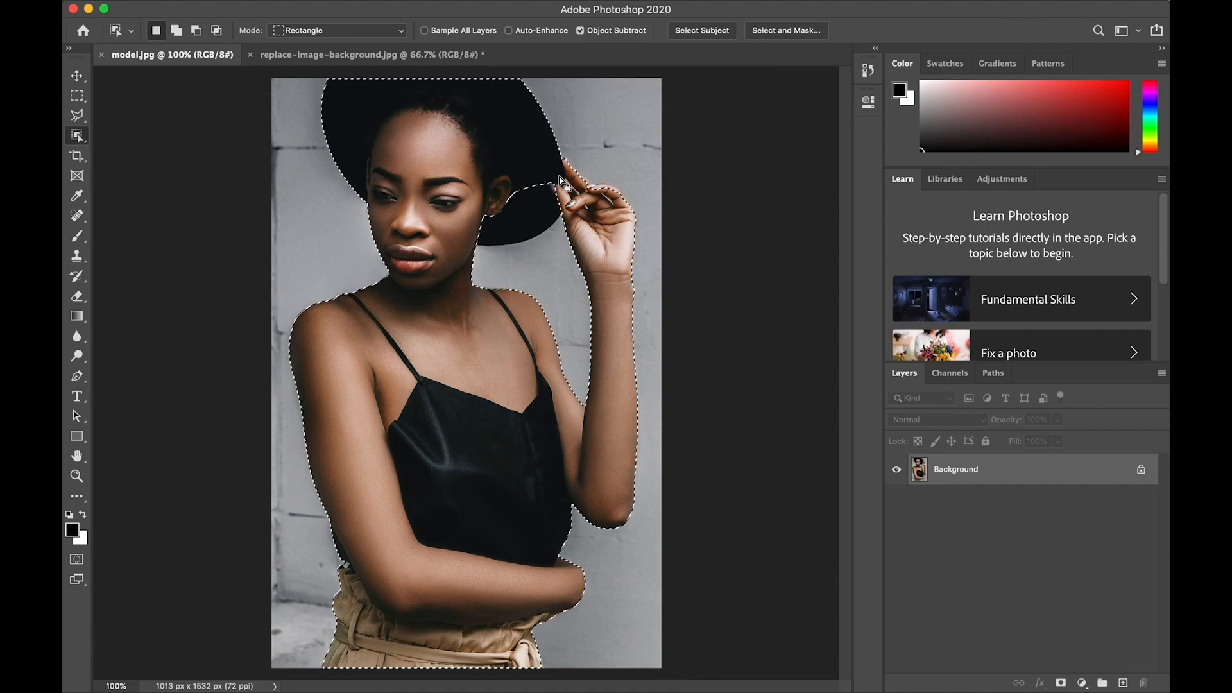
- Add the missing part of the hat brim beside the ear to the selection with the Quick Selection Tool
right_click(77, 137)
click(114, 149)
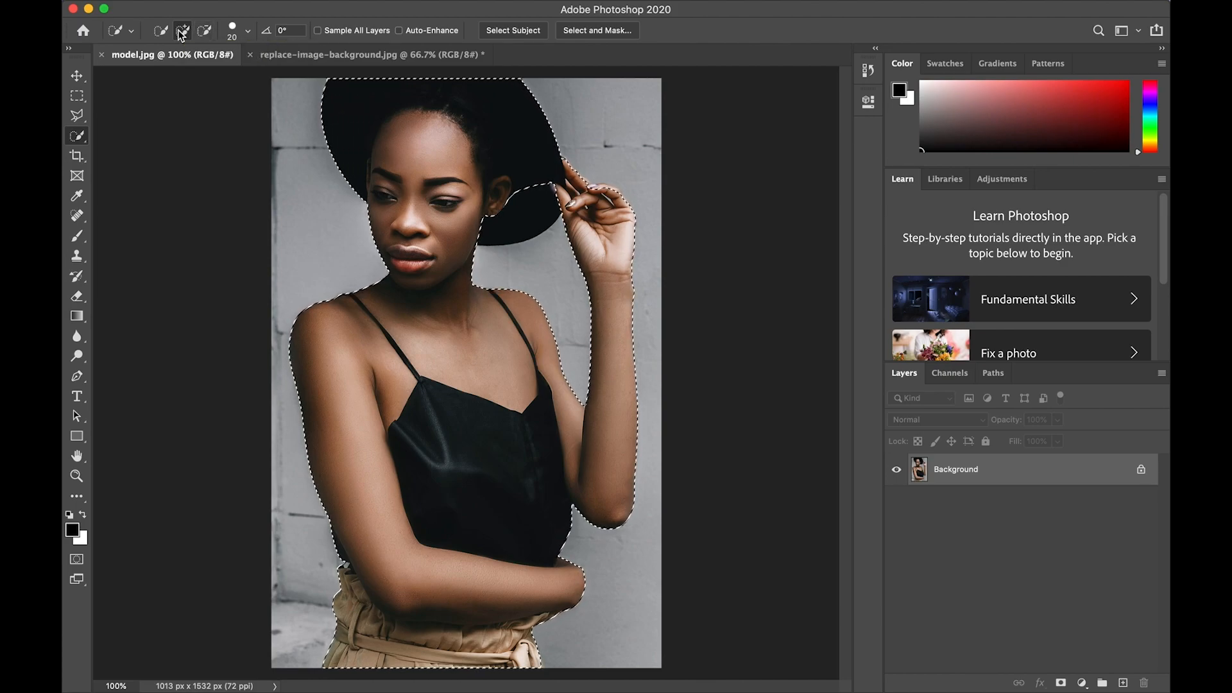
click(538, 202)
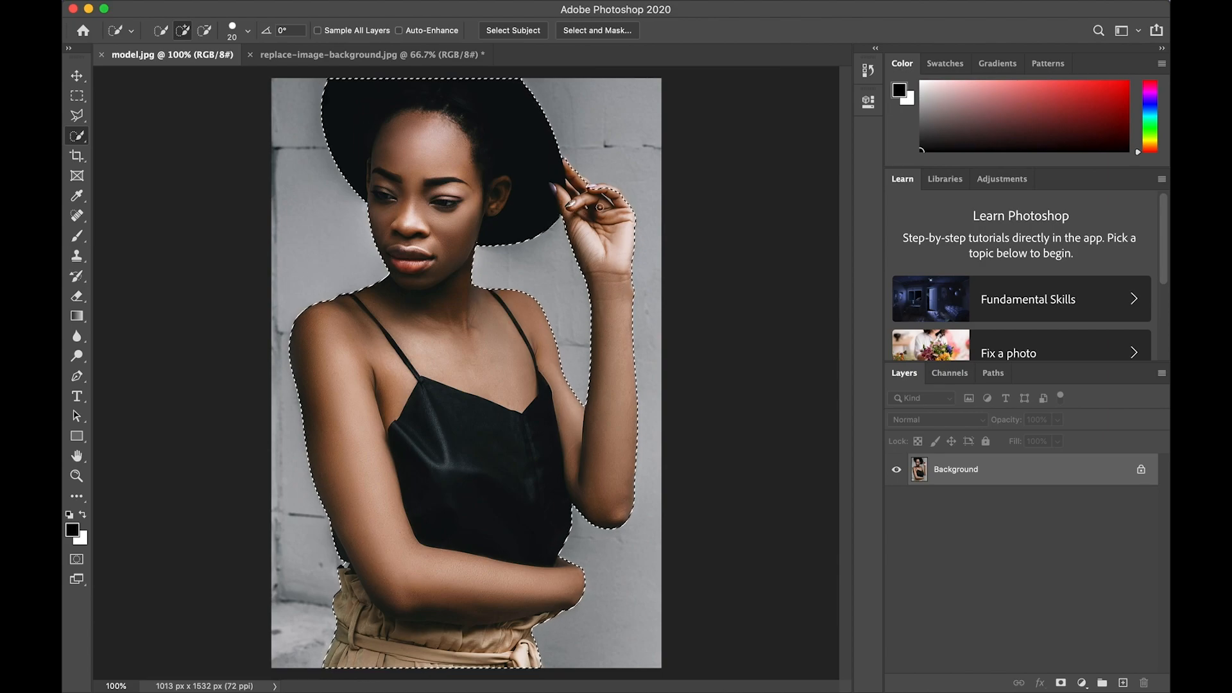
- Examine the selection edge around the raised hand and the hat brim in model.jpg up close
key(super+plus)
scroll(599, 207, up, 5)
scroll(599, 207, right, 4)
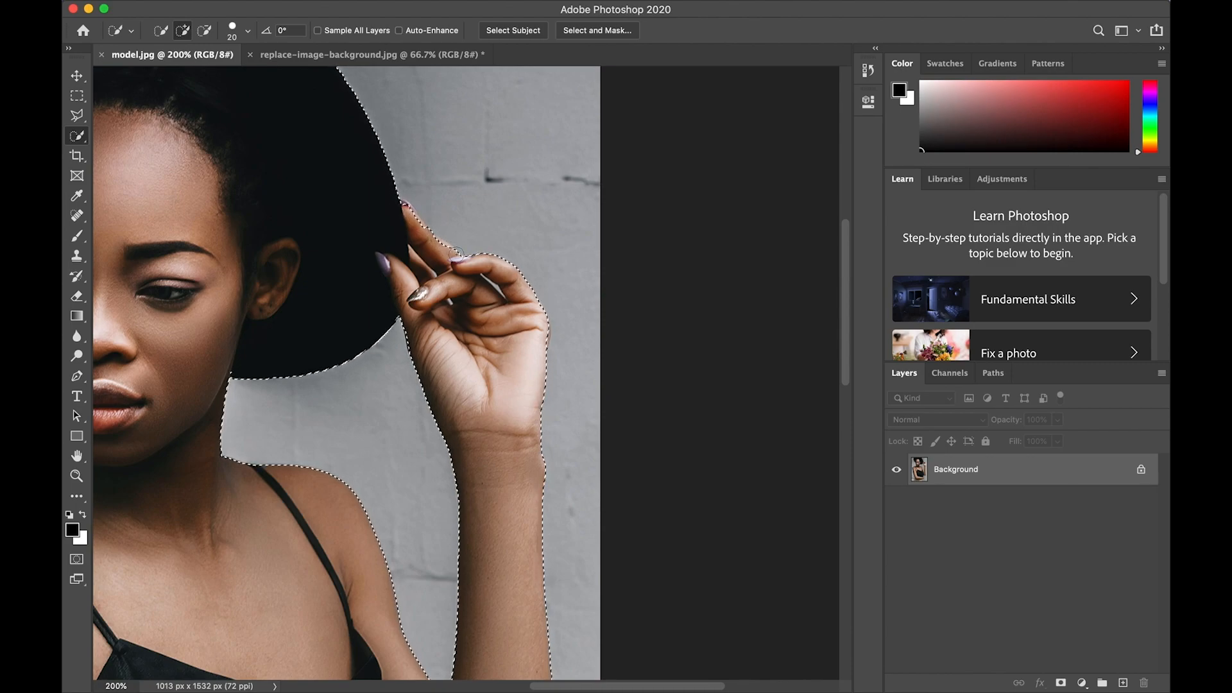
key(super+equal)
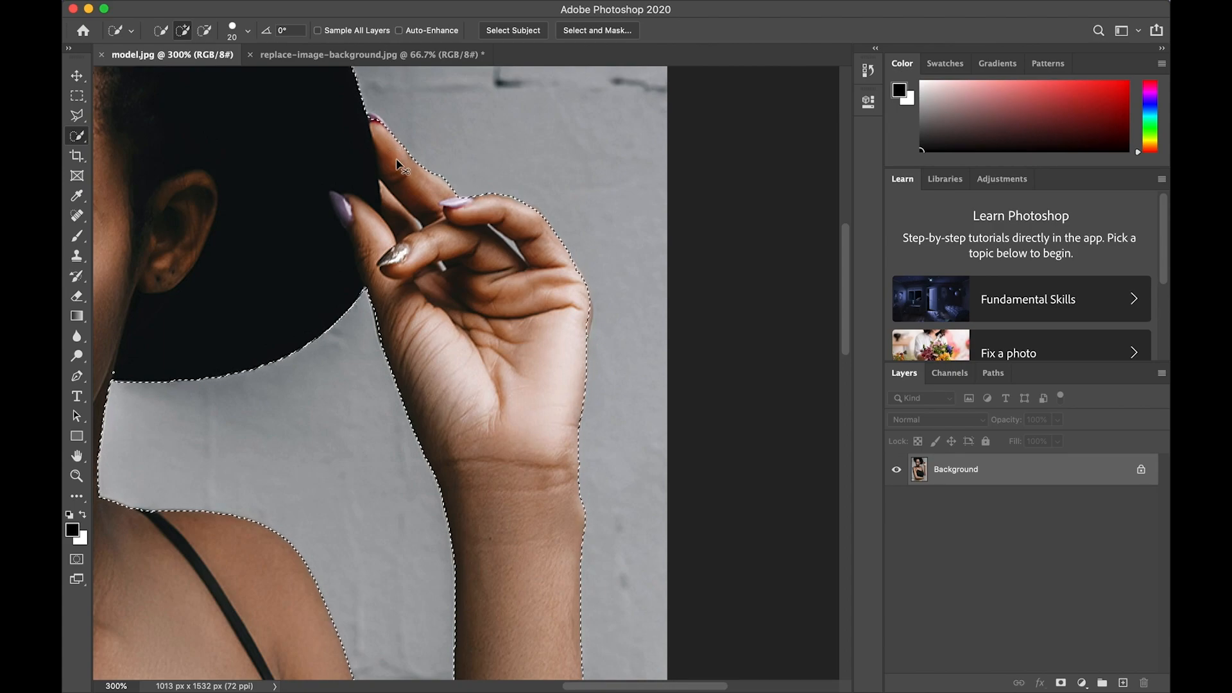
key(super+minus)
key(super+minus)
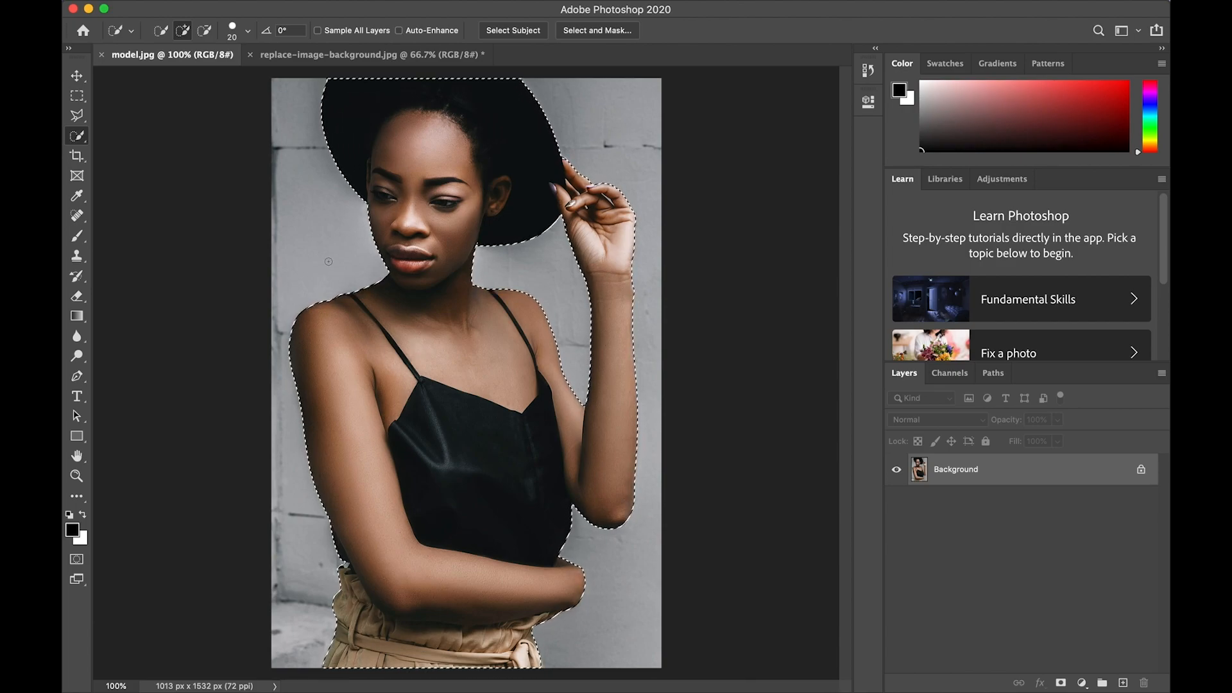
- Refine the woman's selection in Select and Mask by setting Shift Edge to -100%
click(598, 30)
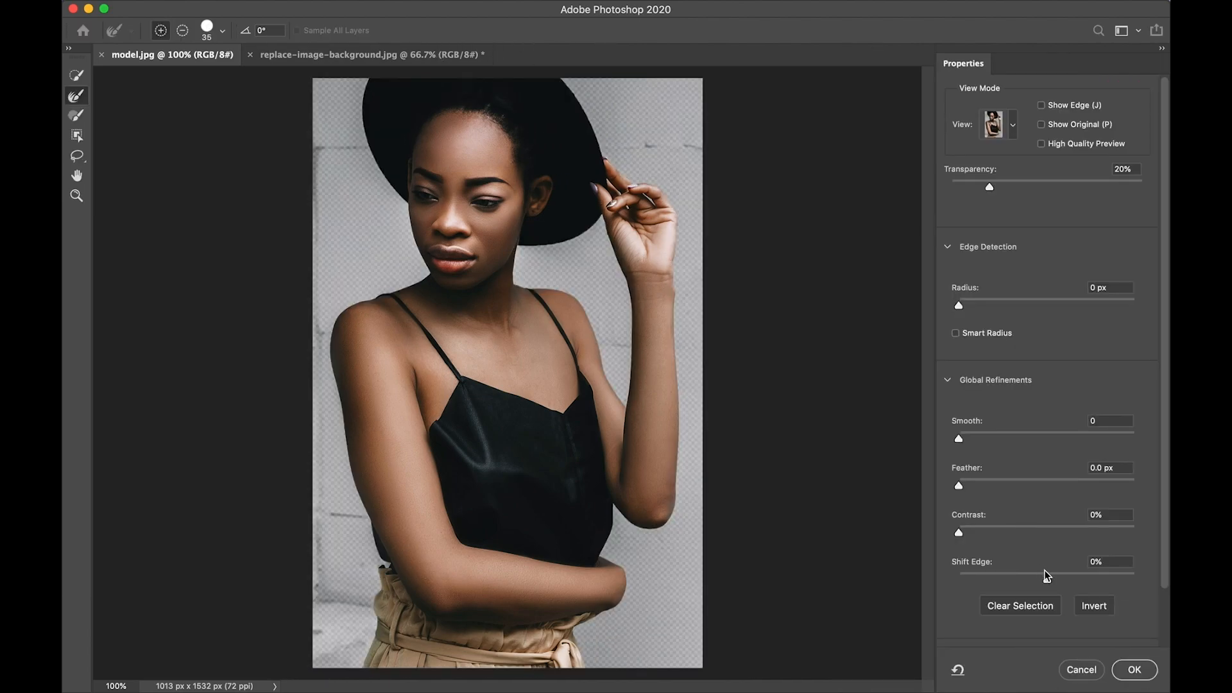
drag(1048, 575, 960, 588)
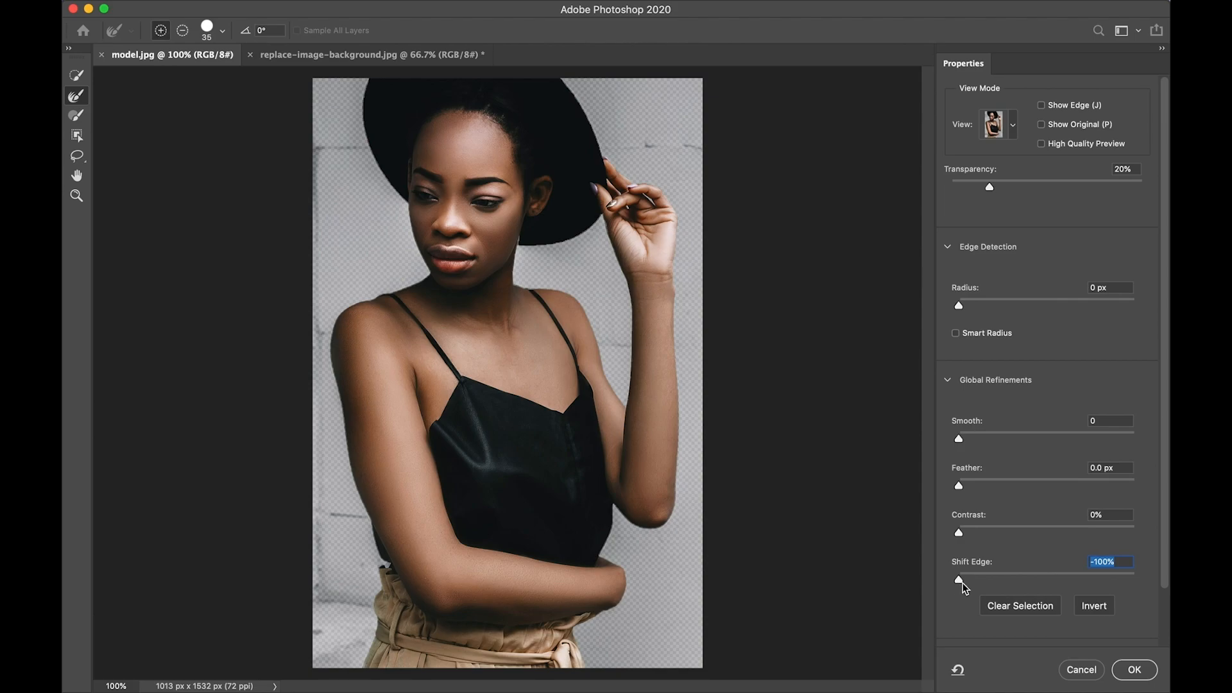
click(1134, 672)
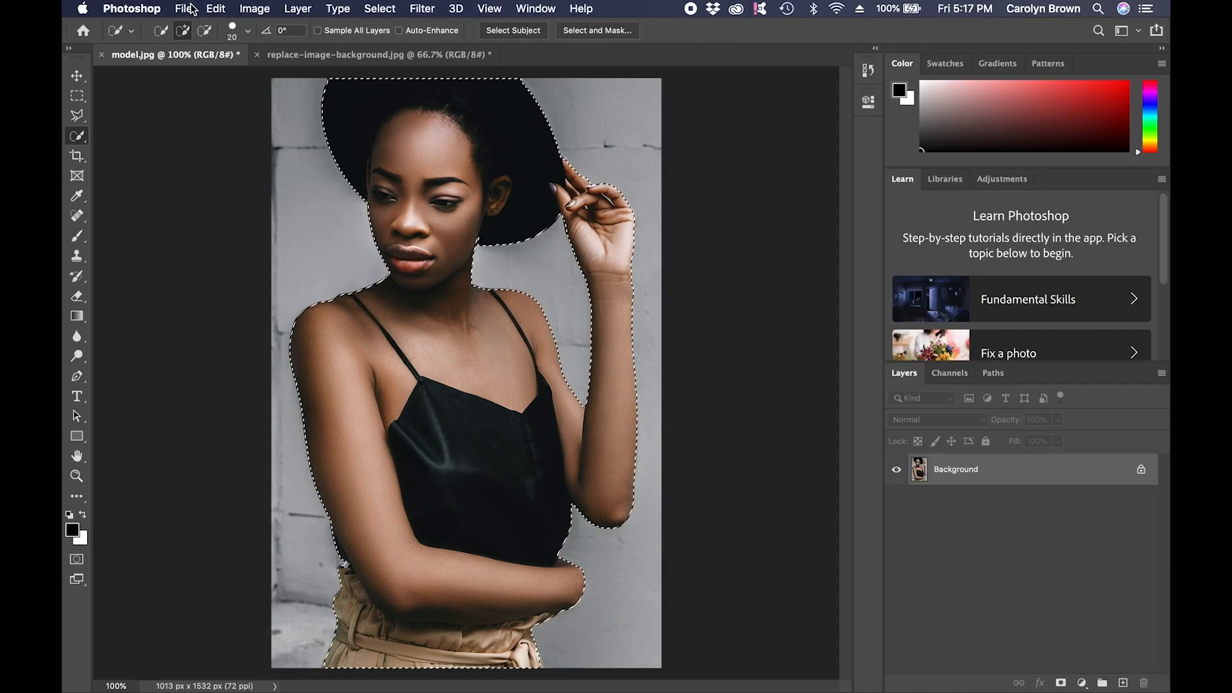
- Copy the selected woman from model.jpg and paste her into replace-image-background.jpg
click(217, 9)
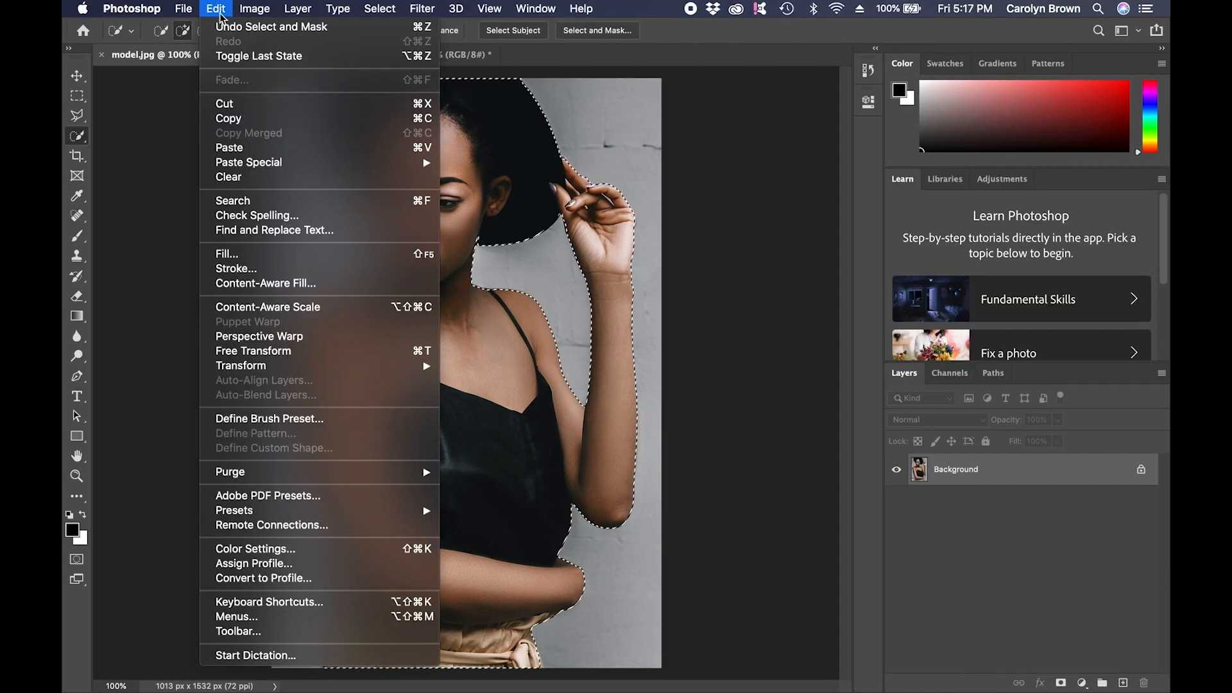
click(247, 119)
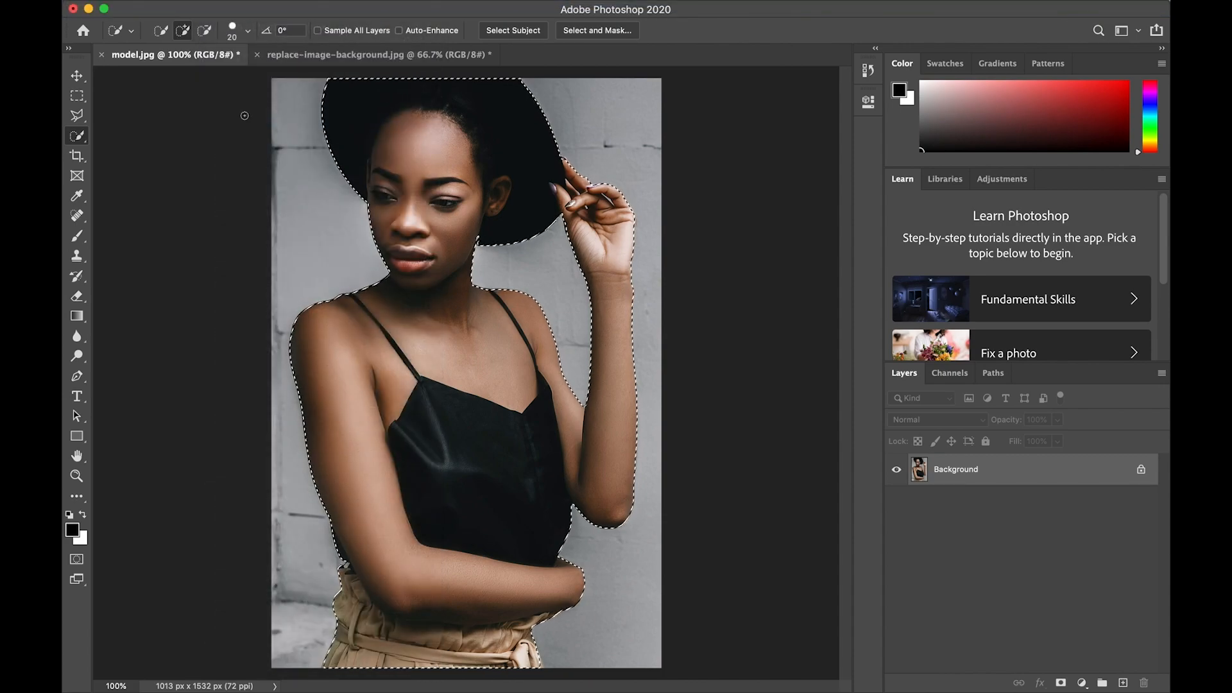
click(341, 60)
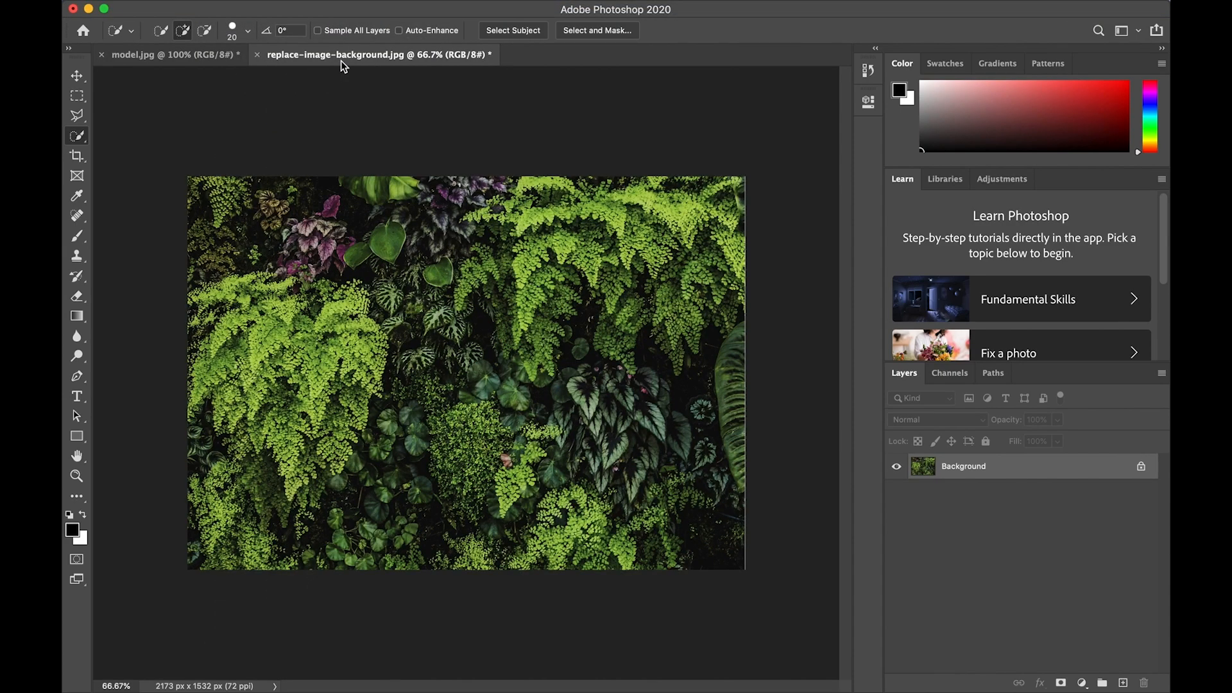
mouse_move(185, 1)
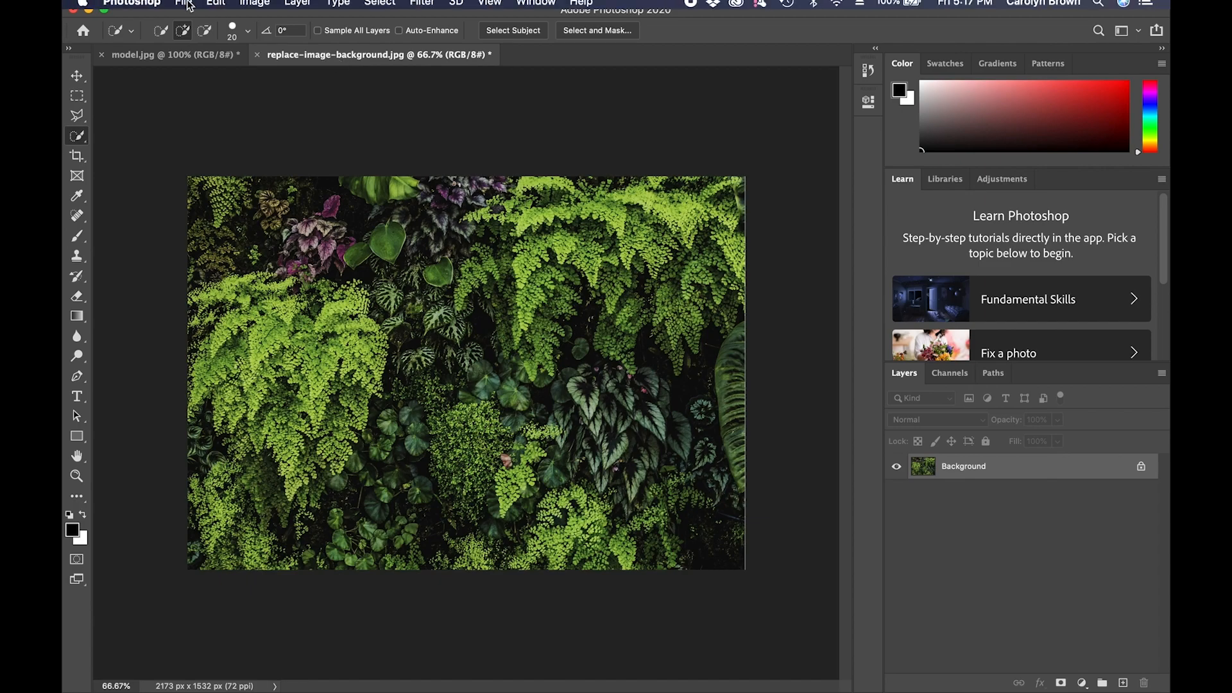
click(223, 10)
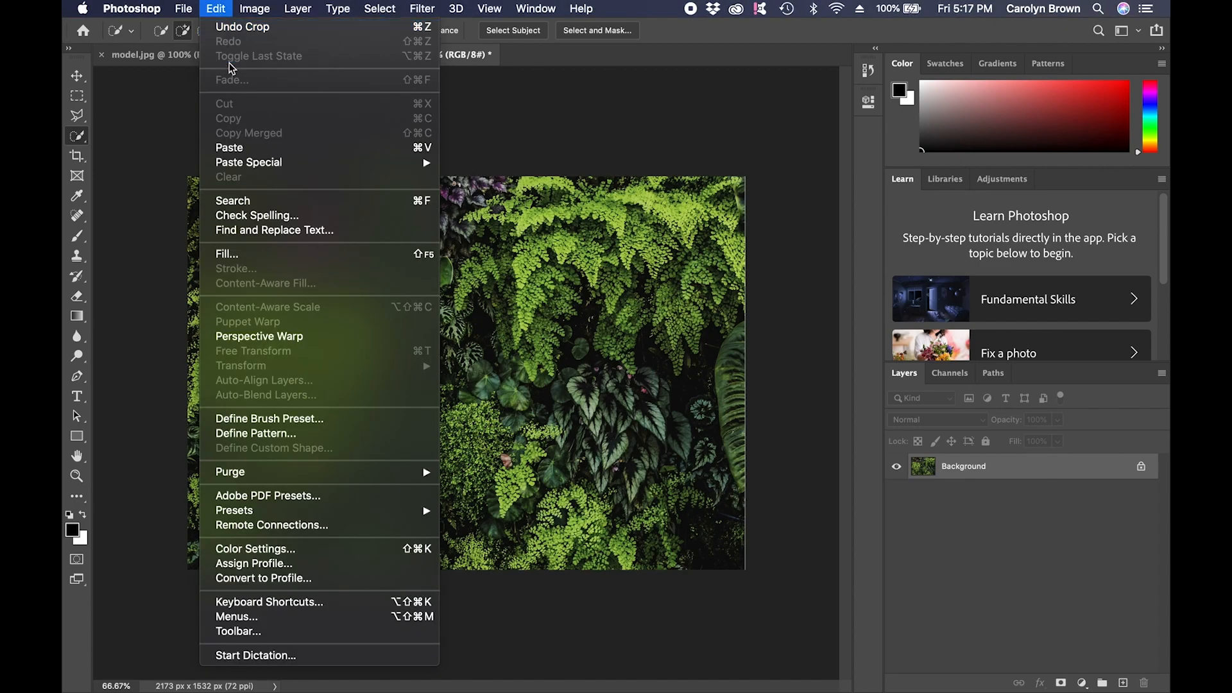
click(242, 148)
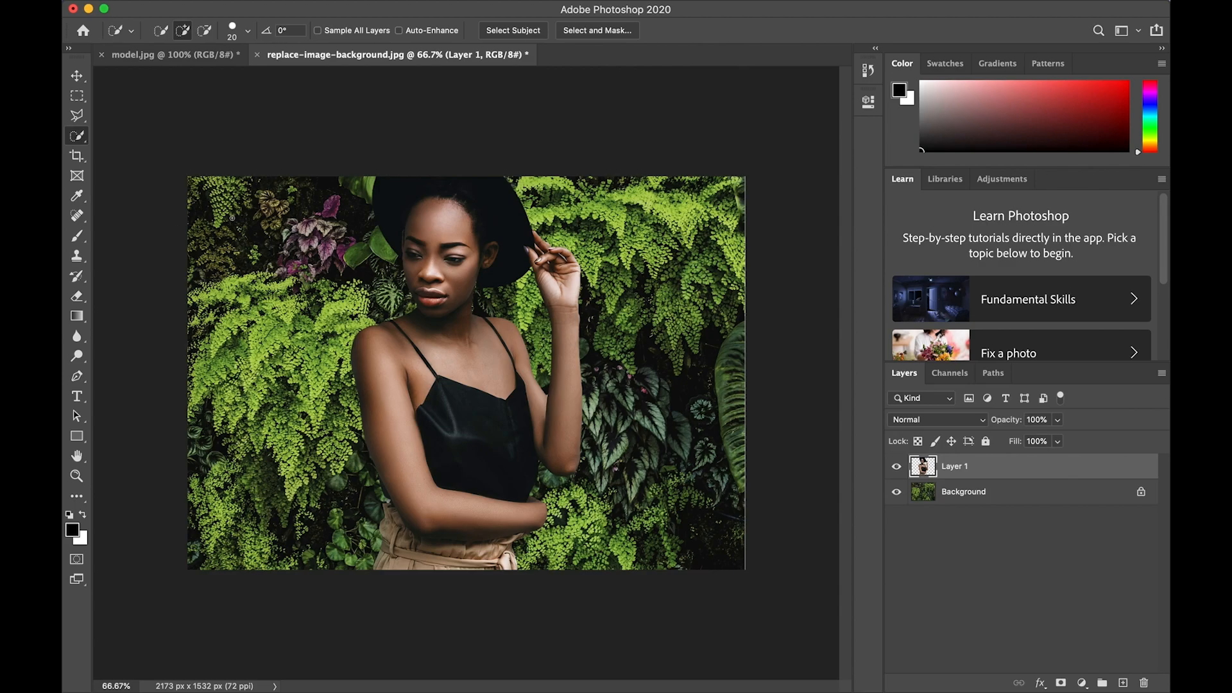
- Duplicate the Background layer as "Background copy" and move the duplicate above Layer 1
key(super+1)
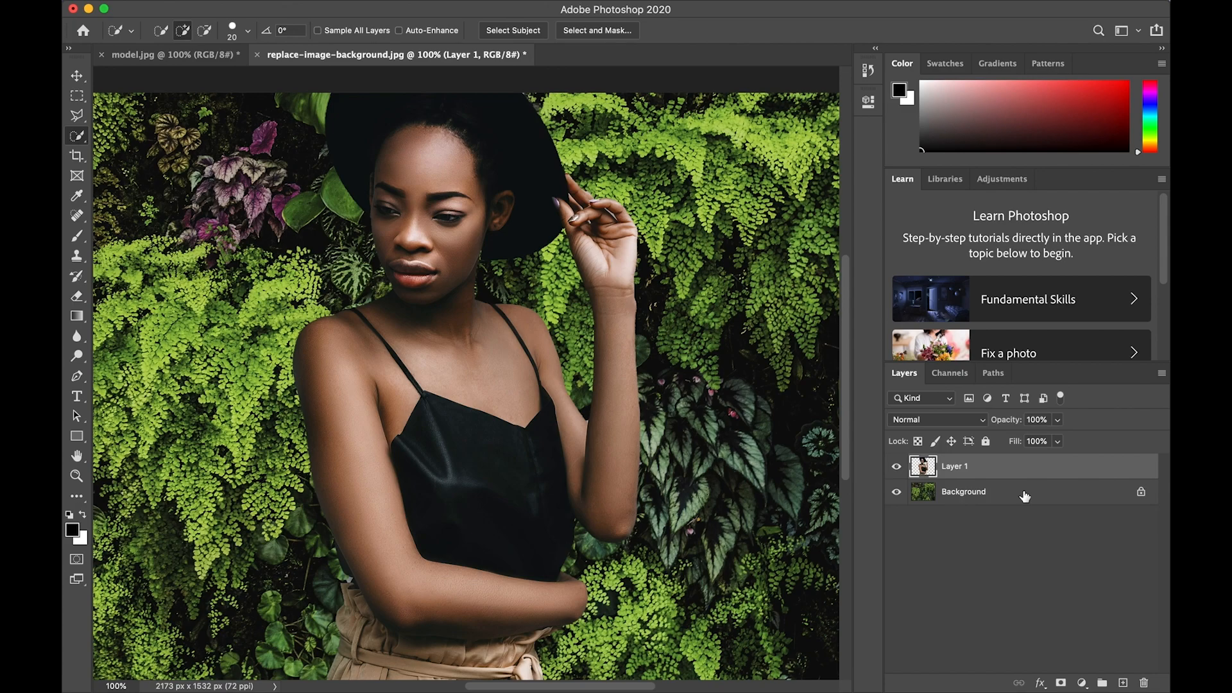
right_click(1025, 495)
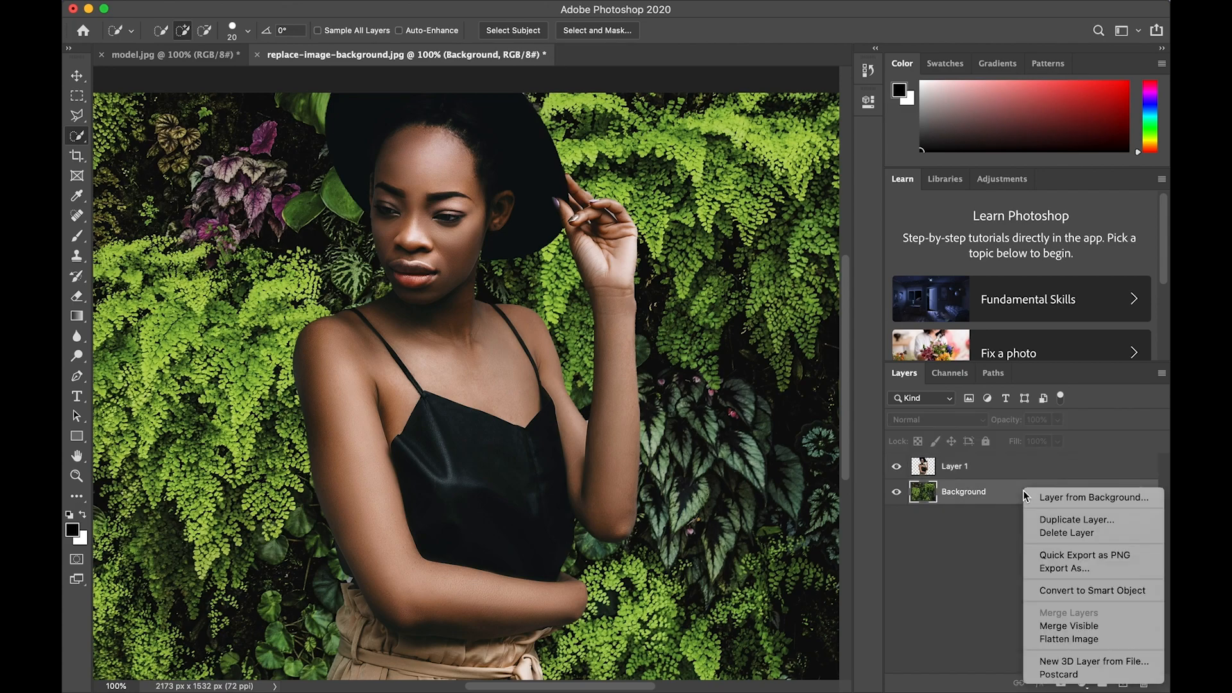
click(1041, 518)
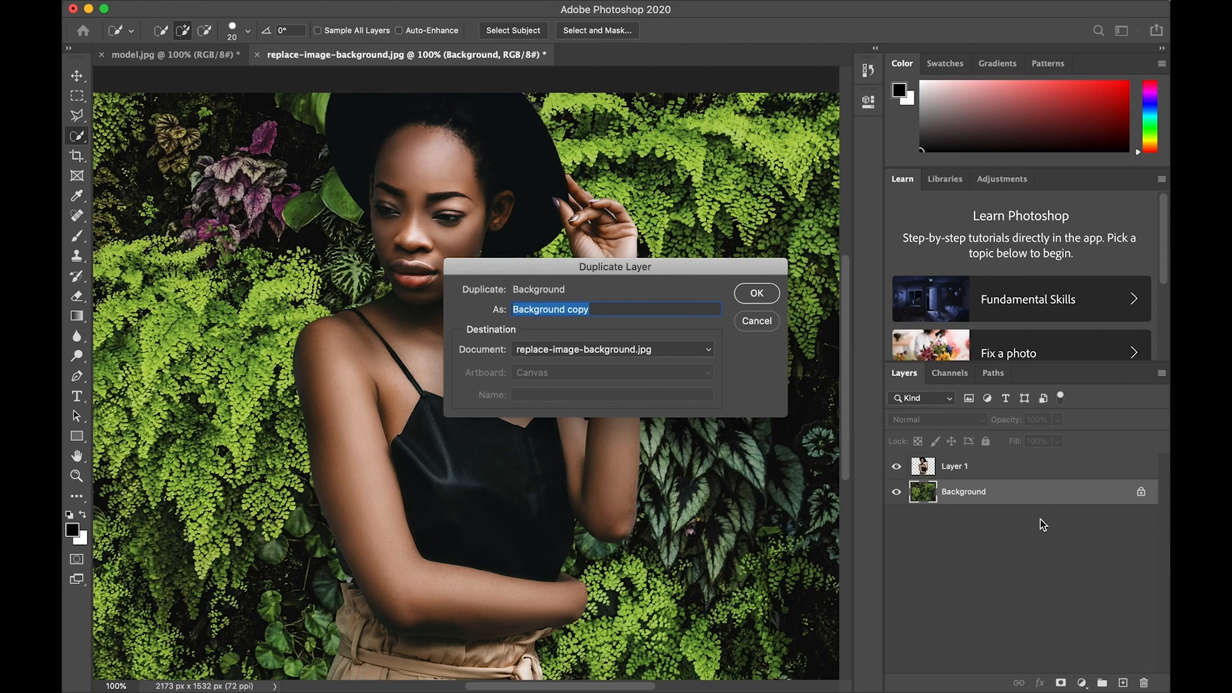
key(Return)
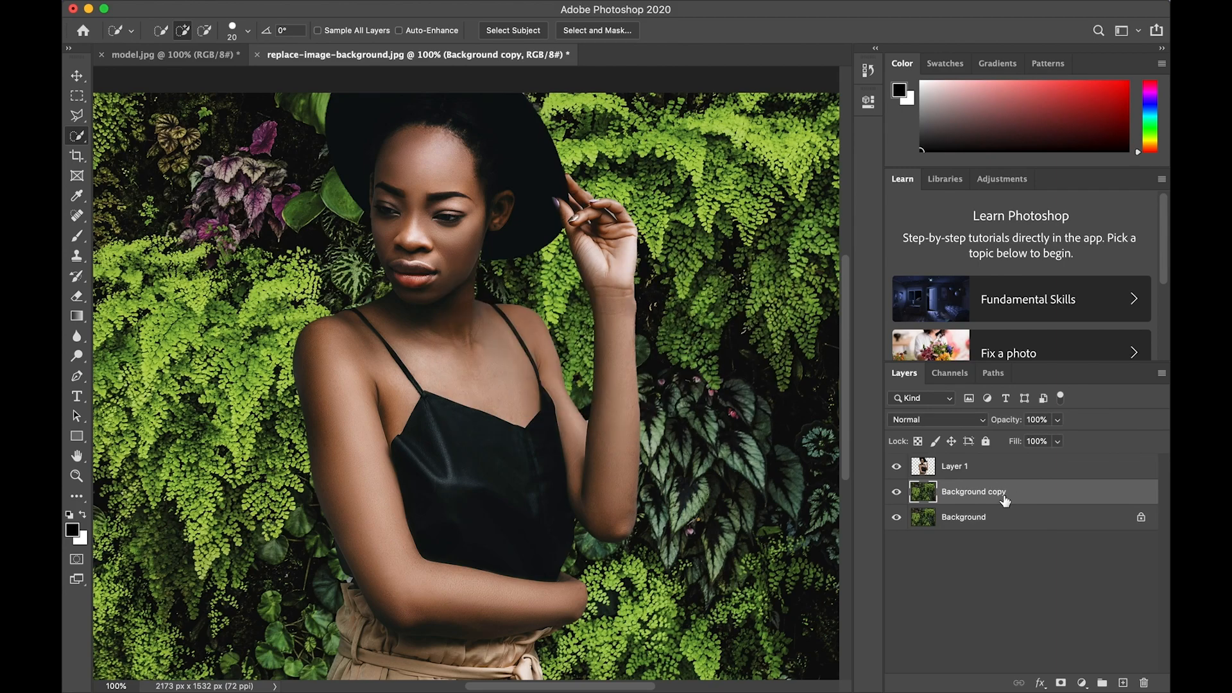
drag(1005, 501, 1005, 468)
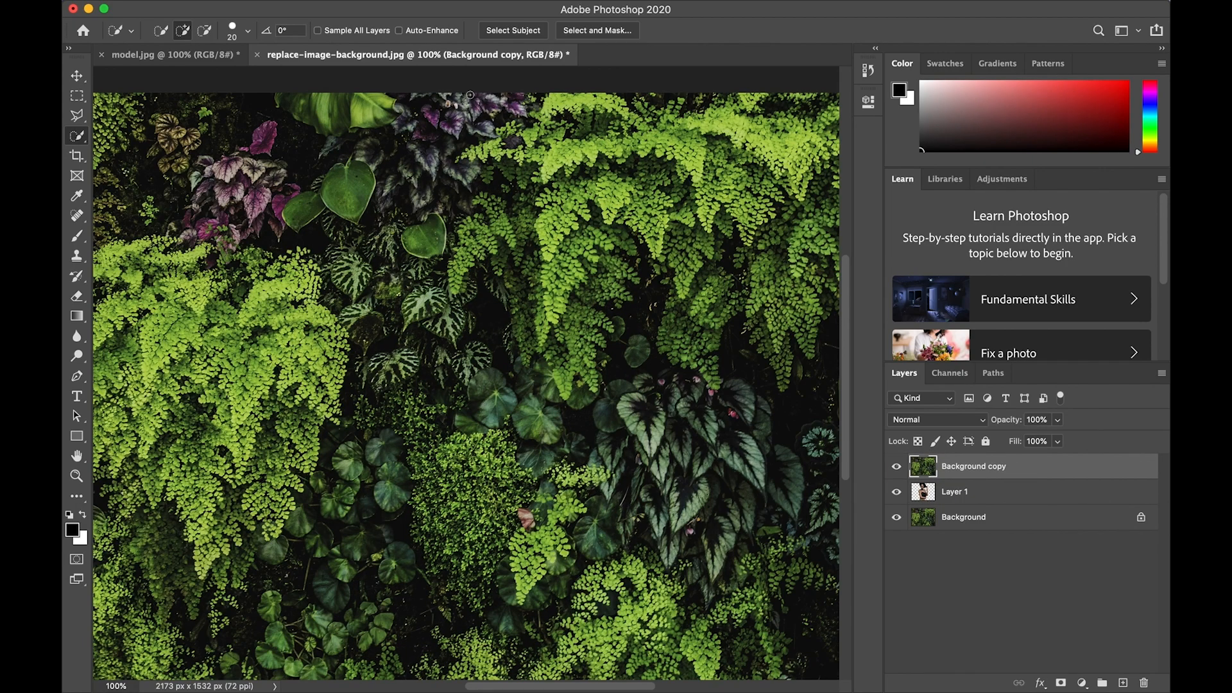
- Apply the Average blur filter to the Background copy layer and clip it to the woman's layer
mouse_move(388, 3)
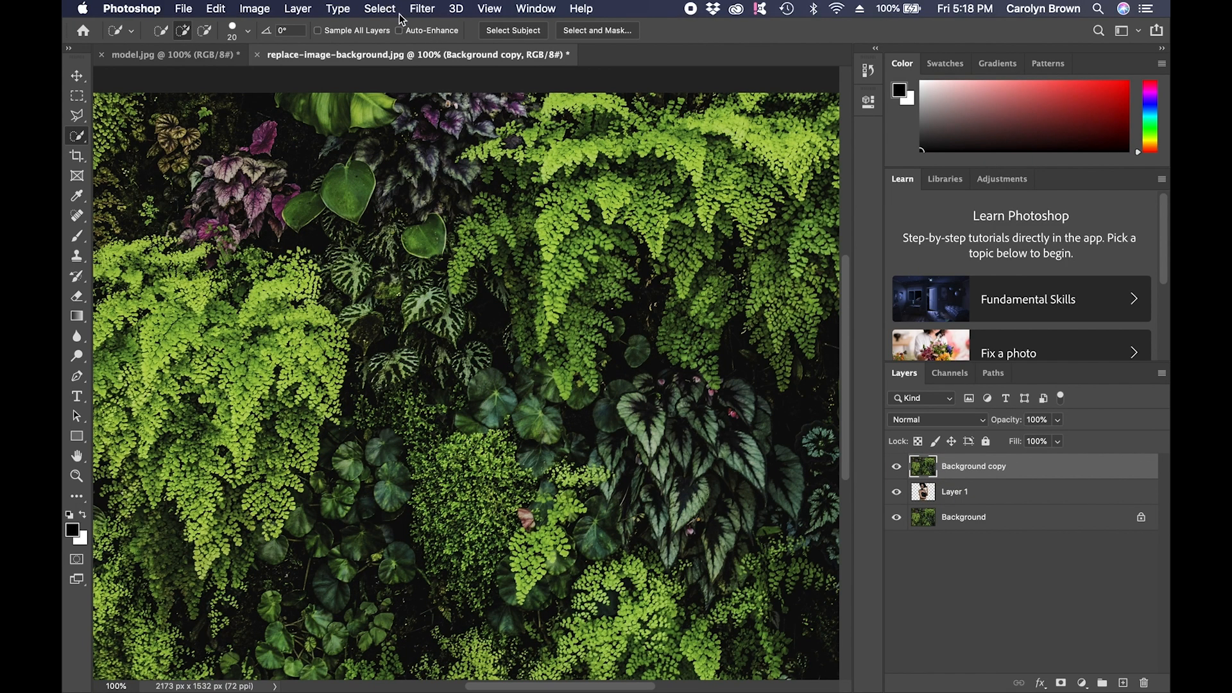
click(430, 13)
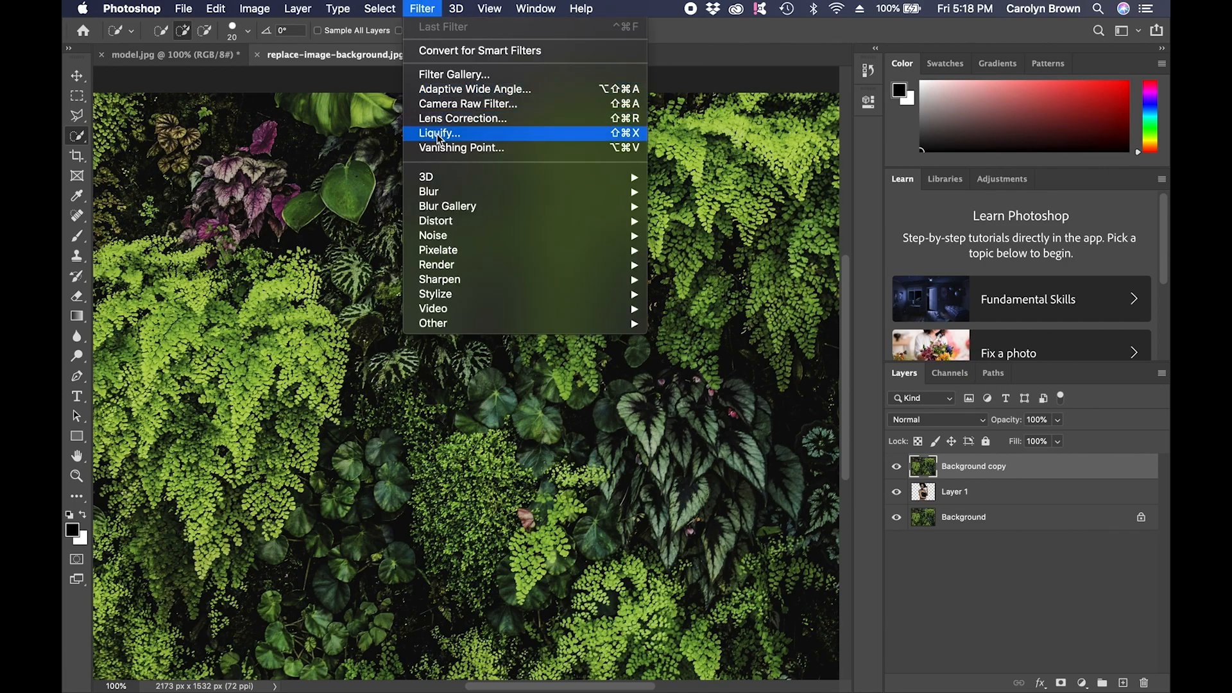
mouse_move(440, 192)
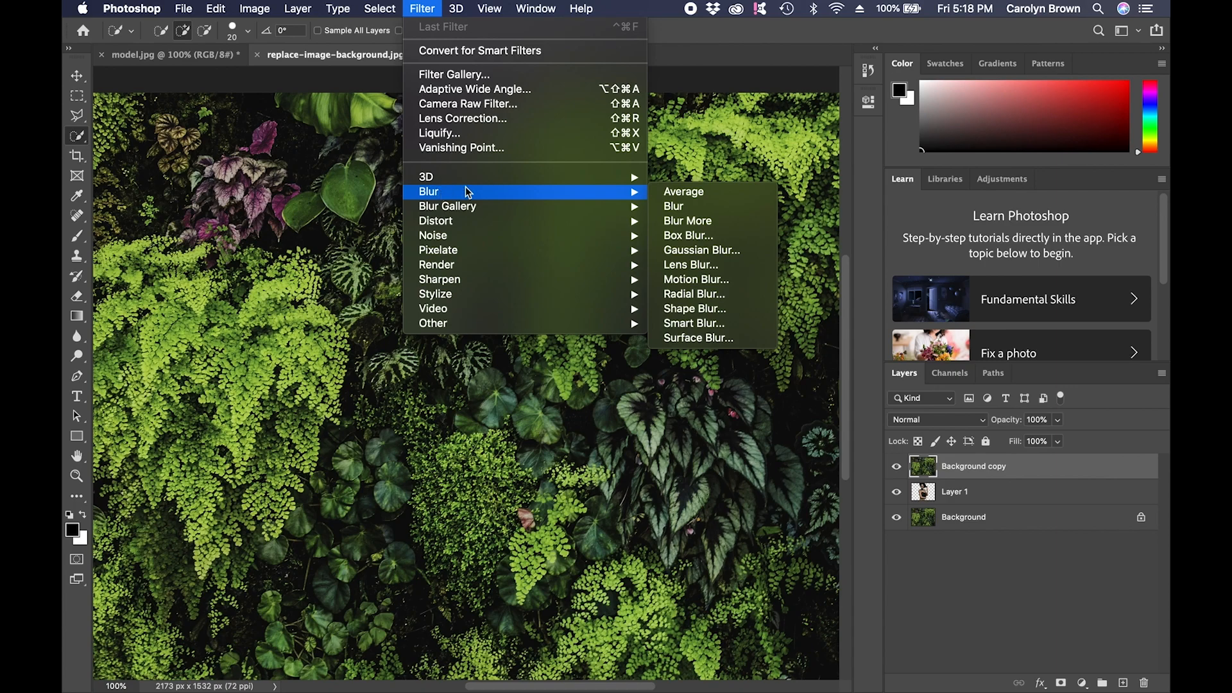
click(684, 192)
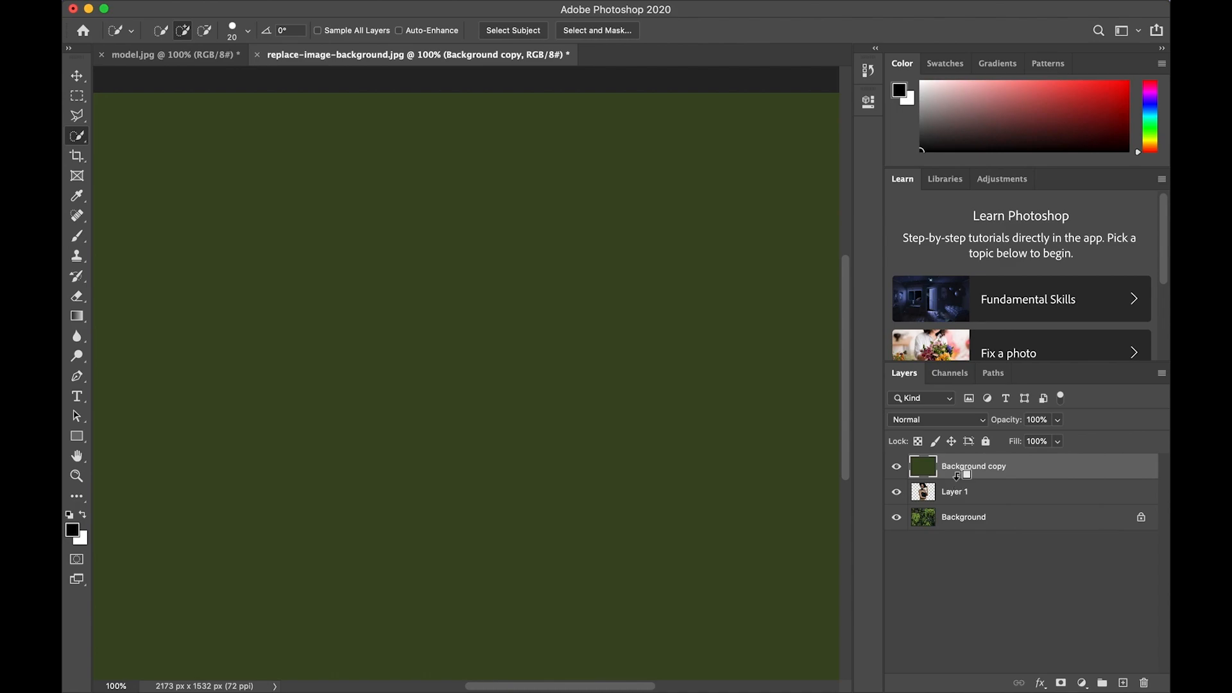
alt+click(957, 476)
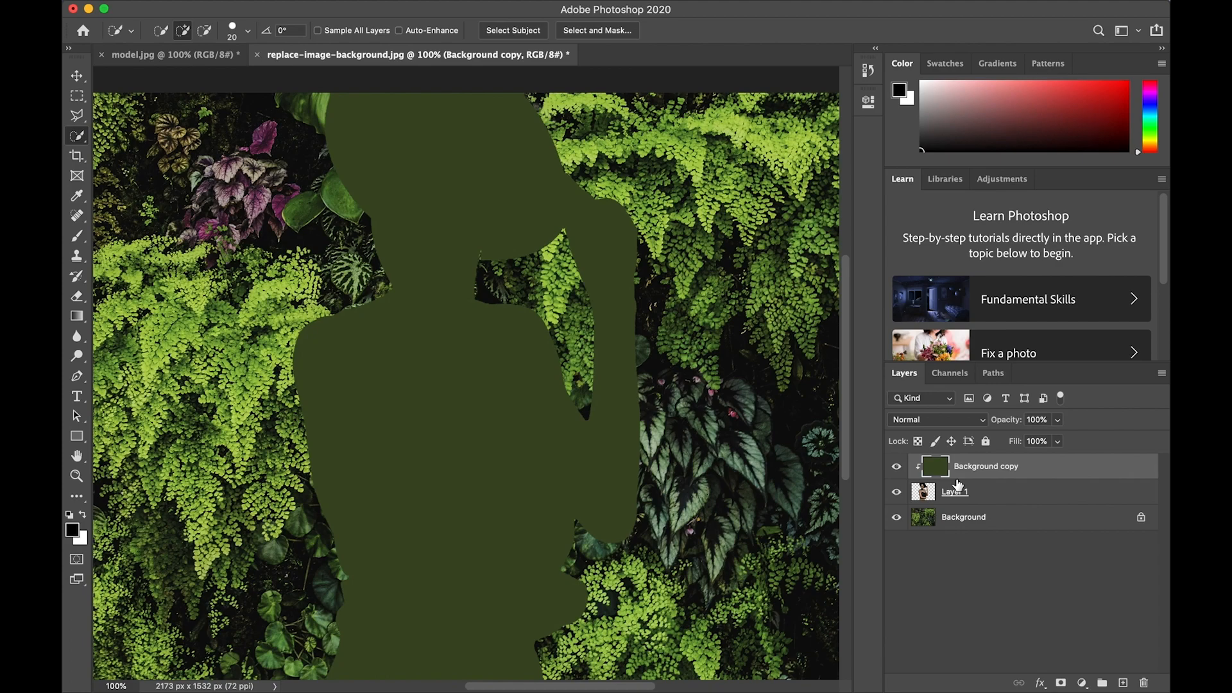
- Blend the Background copy layer in Soft Light mode at 45% opacity and compare the image with and without it
click(935, 423)
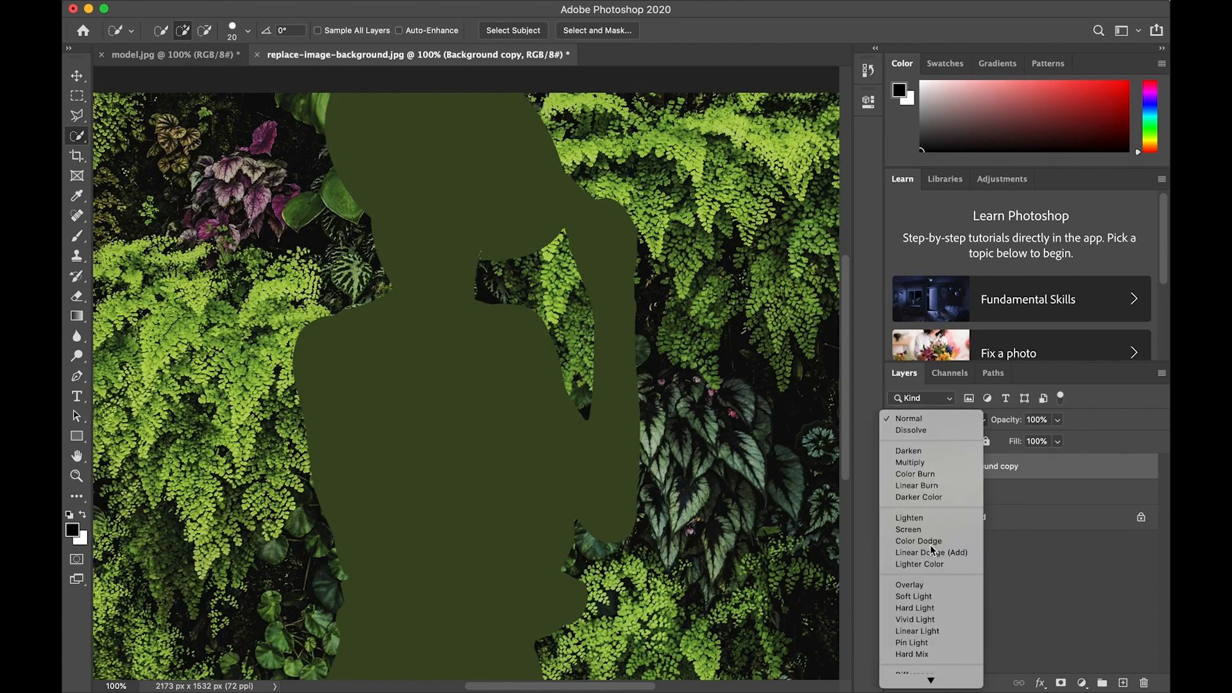
click(931, 597)
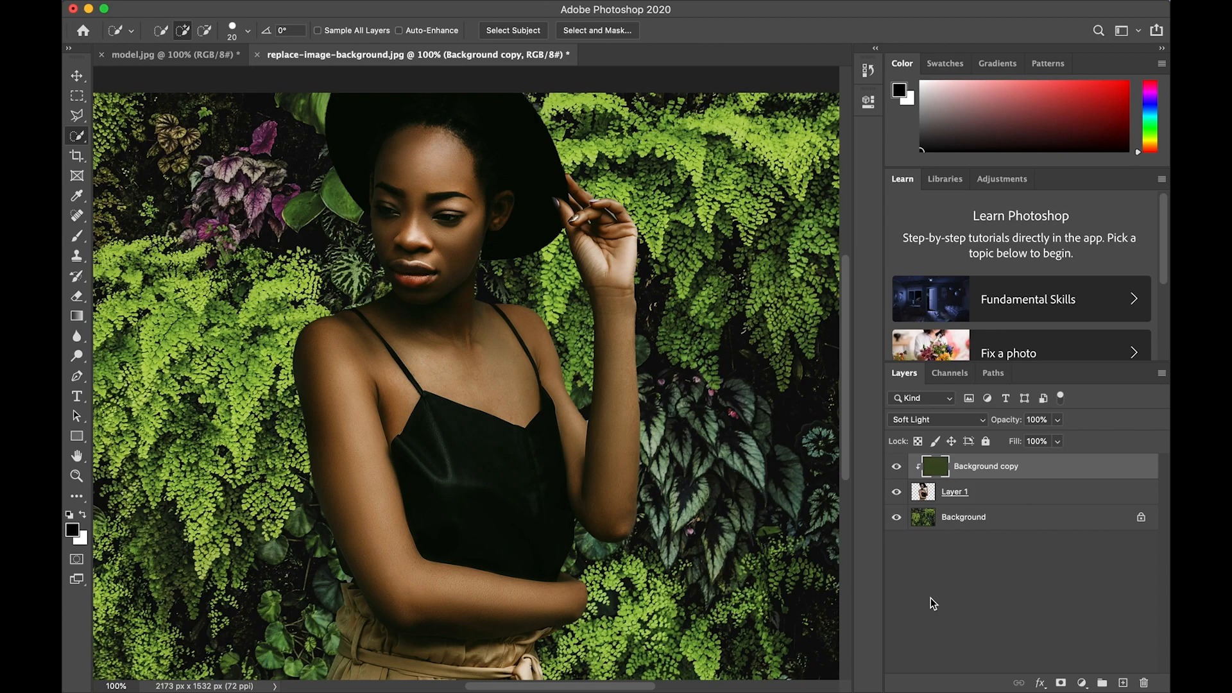
click(1037, 420)
text(45)
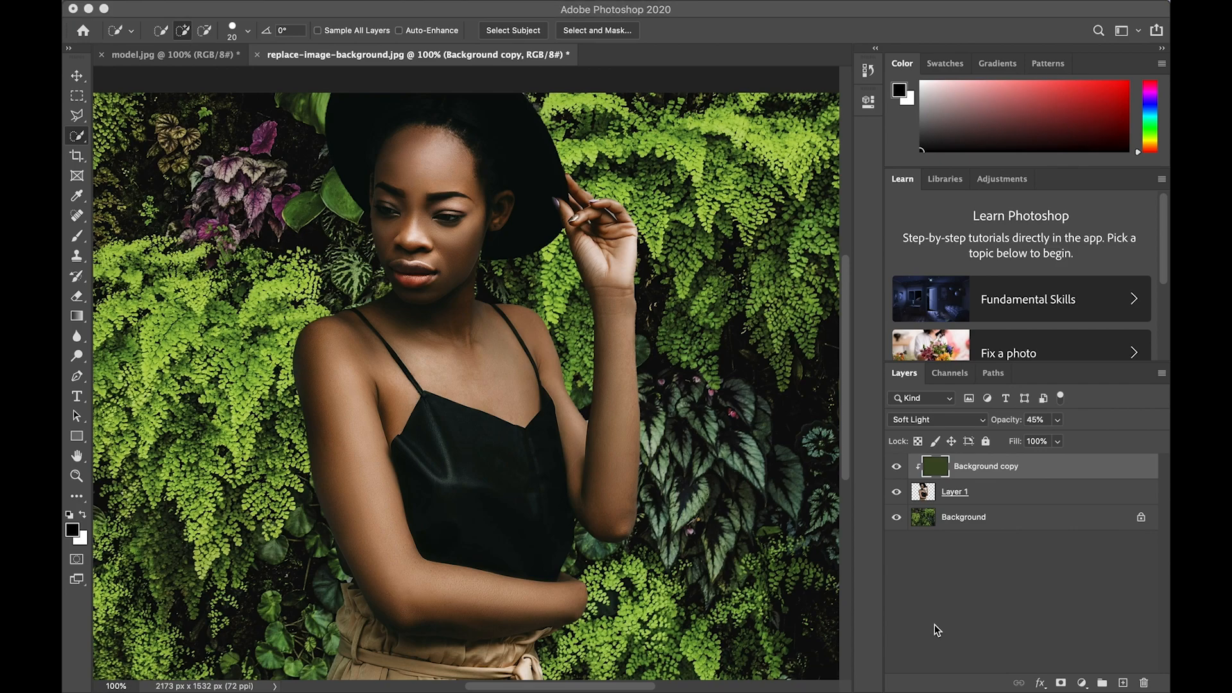
click(897, 469)
click(897, 469)
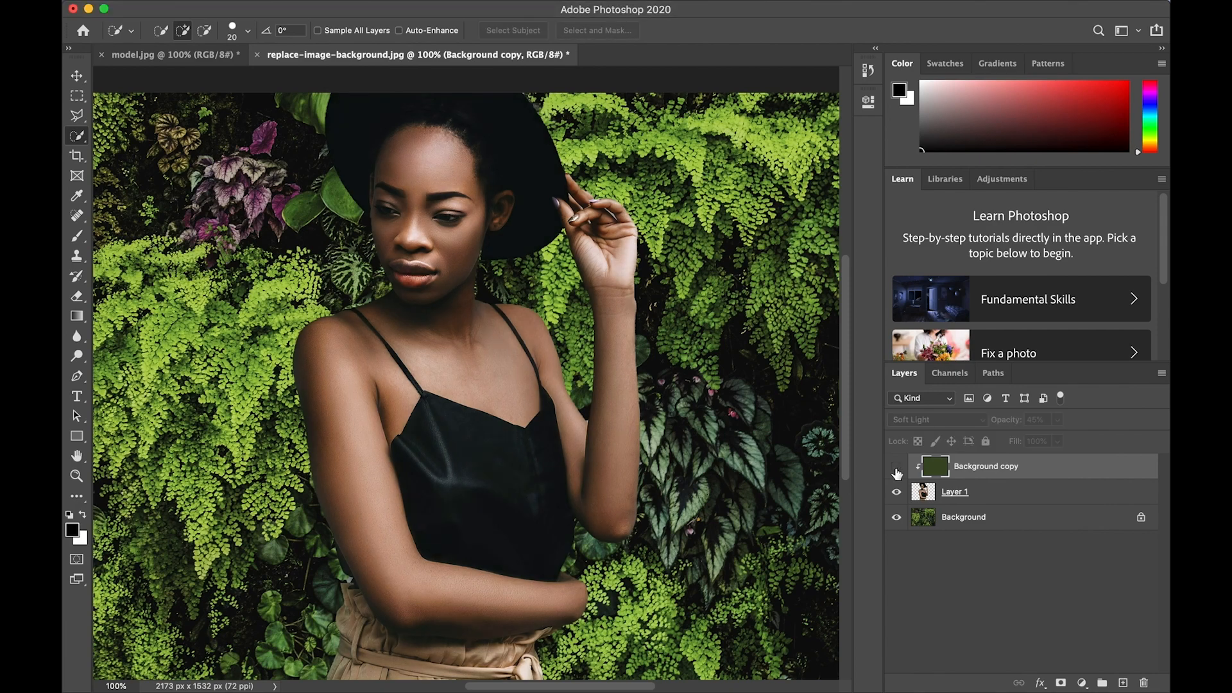
click(896, 469)
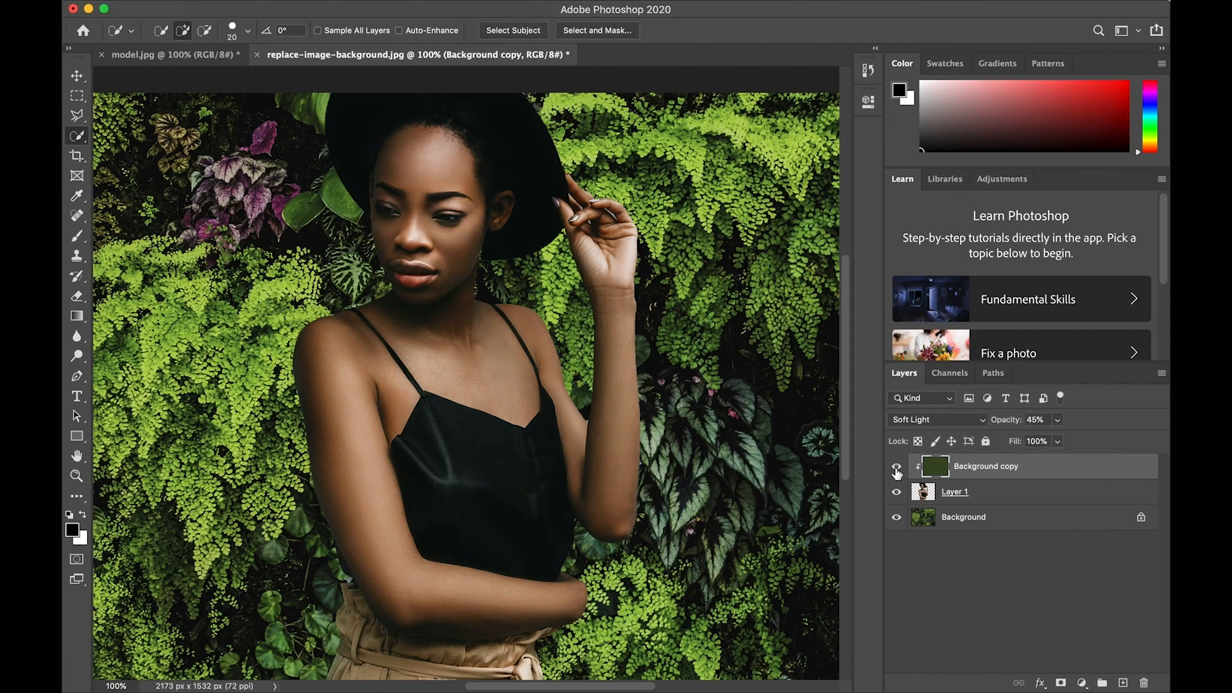